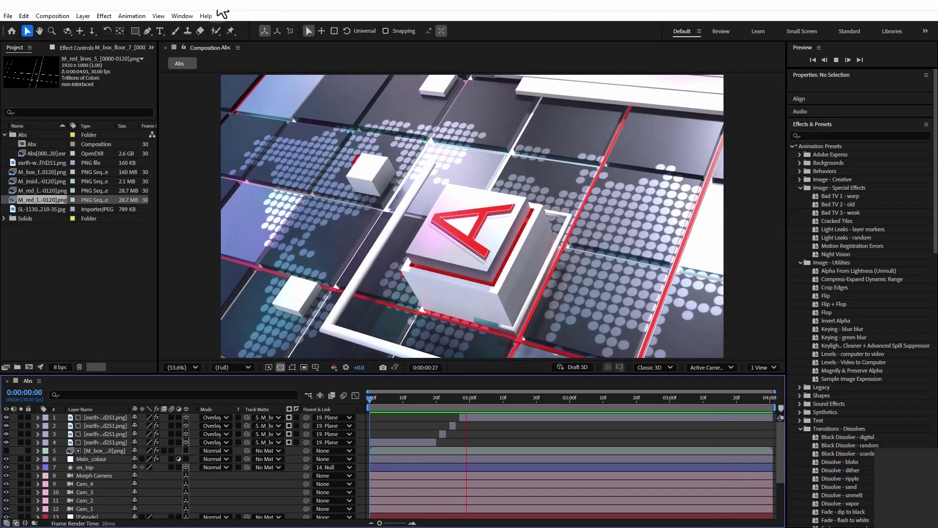
Step: Preview the Abs composition's animation, pausing at several points
key(space)
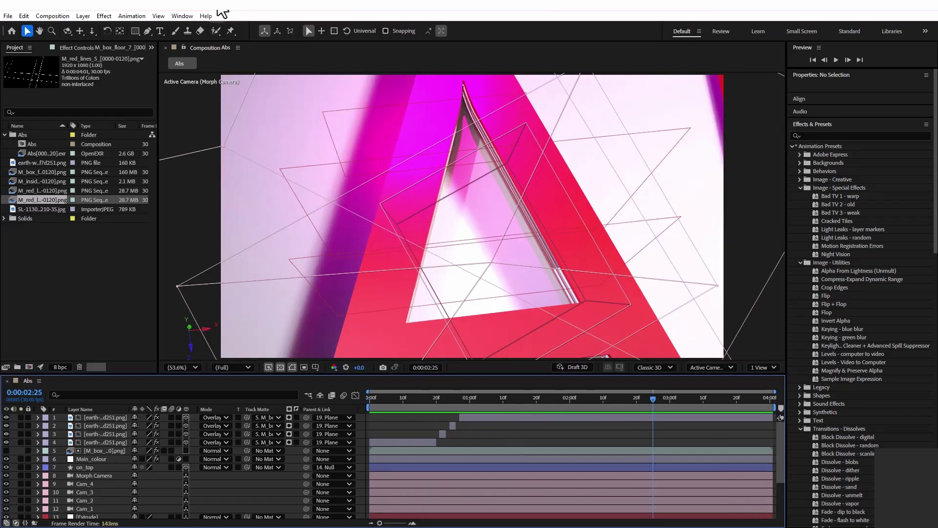
key(Page_Down)
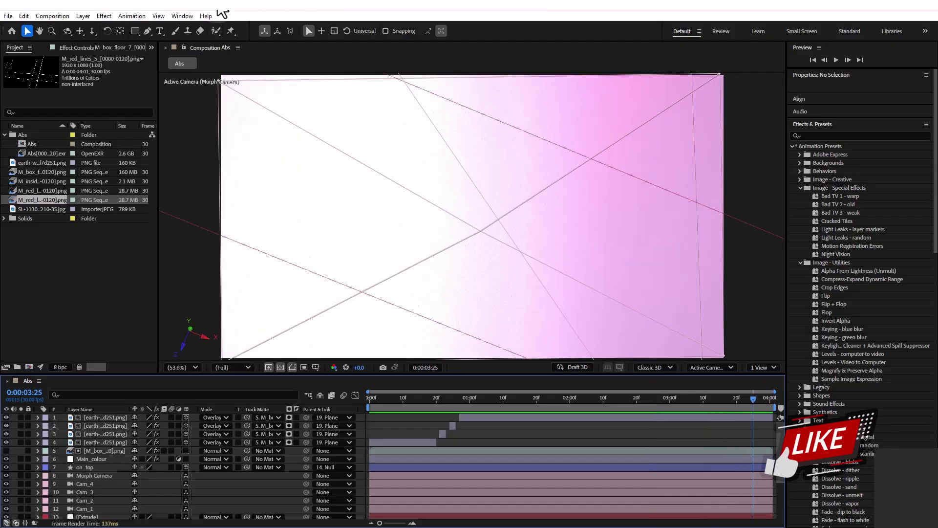
key(space)
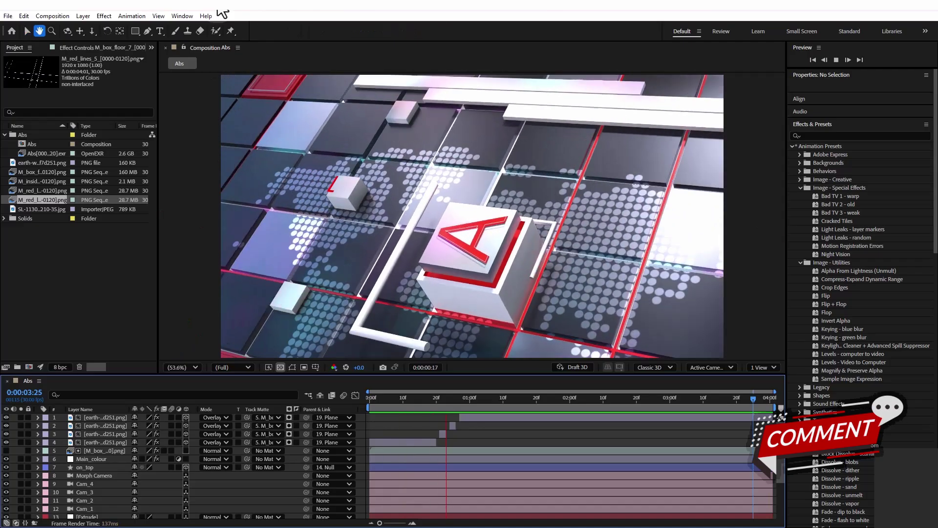
key(space)
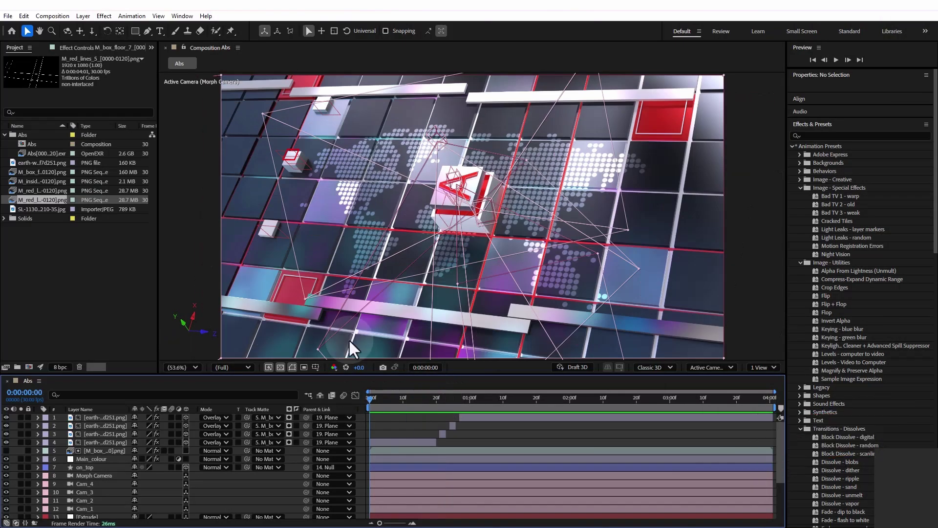
key(space)
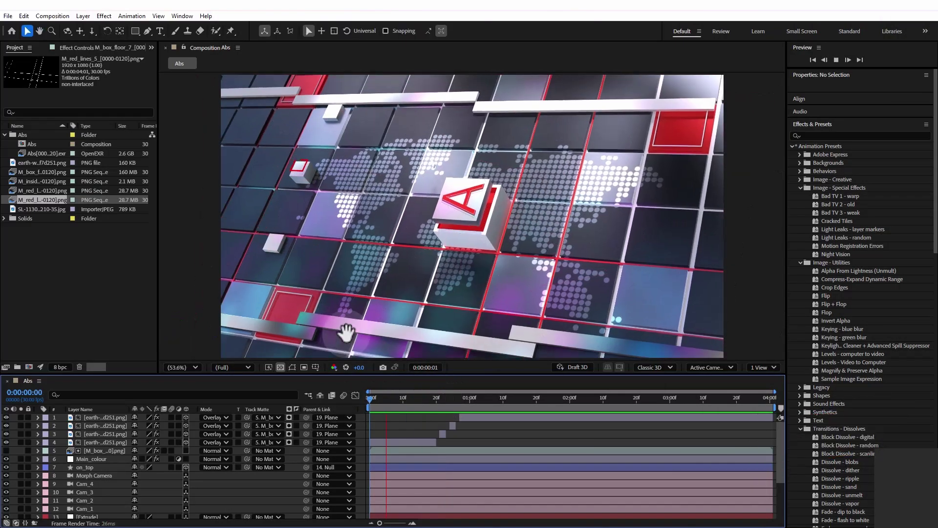
key(space)
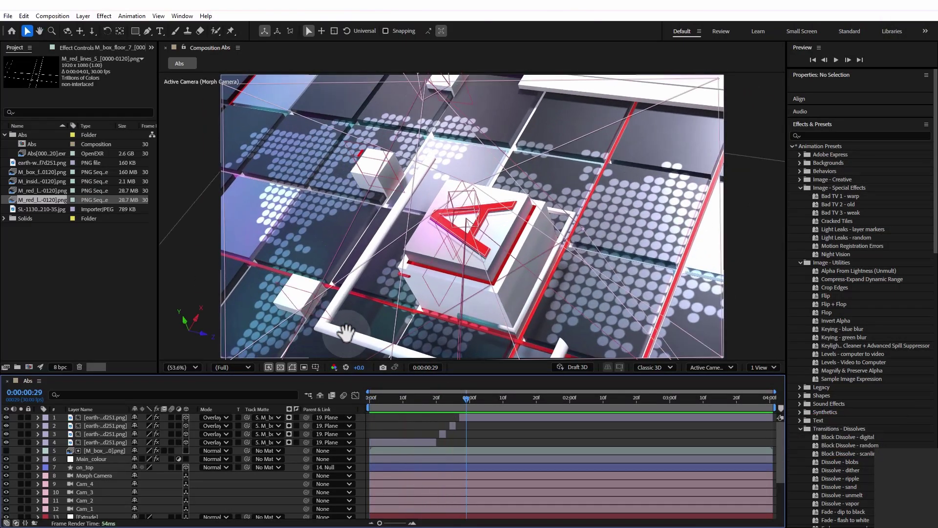
Step: Examine the opening of the animation frame by frame, return to the first frame and replay it to 0:00:00:14
key(Page_Up)
key(Page_Up)
key(Page_Up)
key(Page_Up)
key(Page_Up)
key(Page_Up)
key(Page_Up)
key(Page_Up)
key(Page_Up)
key(Page_Up)
key(Page_Up)
key(Page_Up)
key(Page_Up)
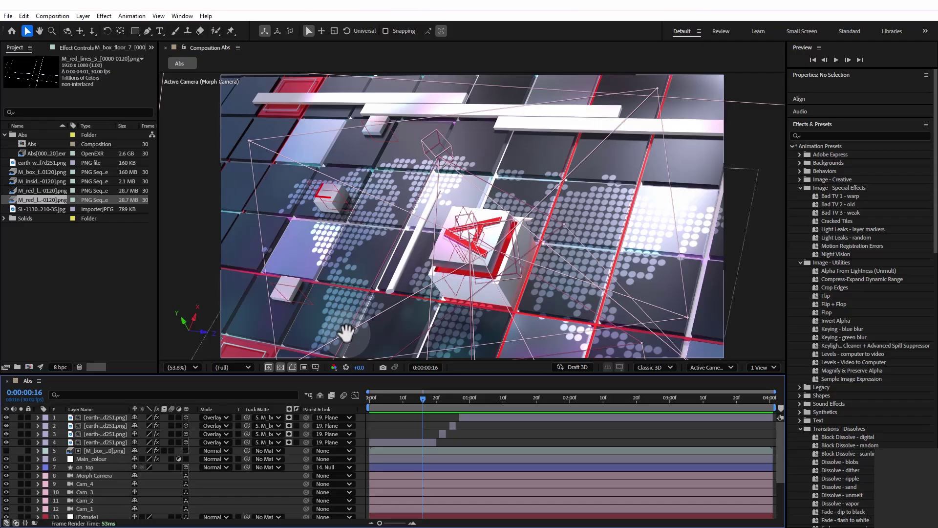
drag(425, 409, 371, 418)
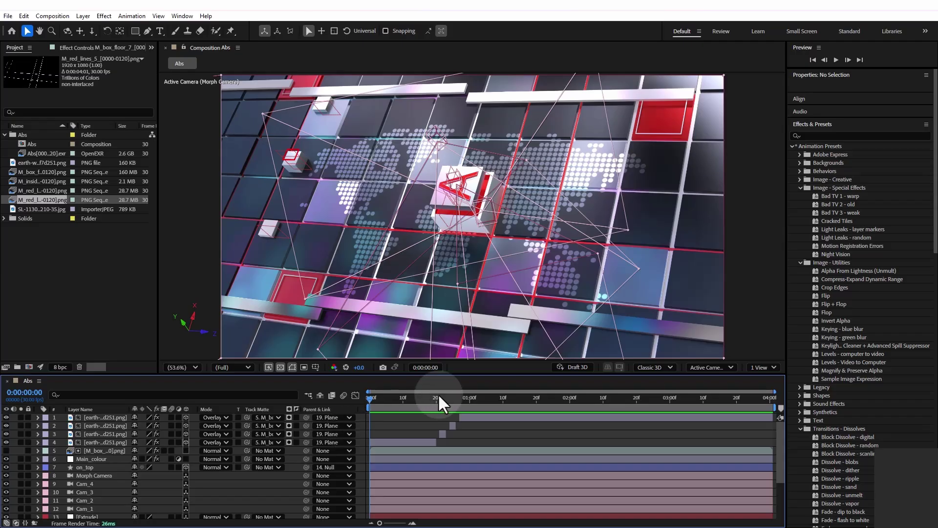
key(space)
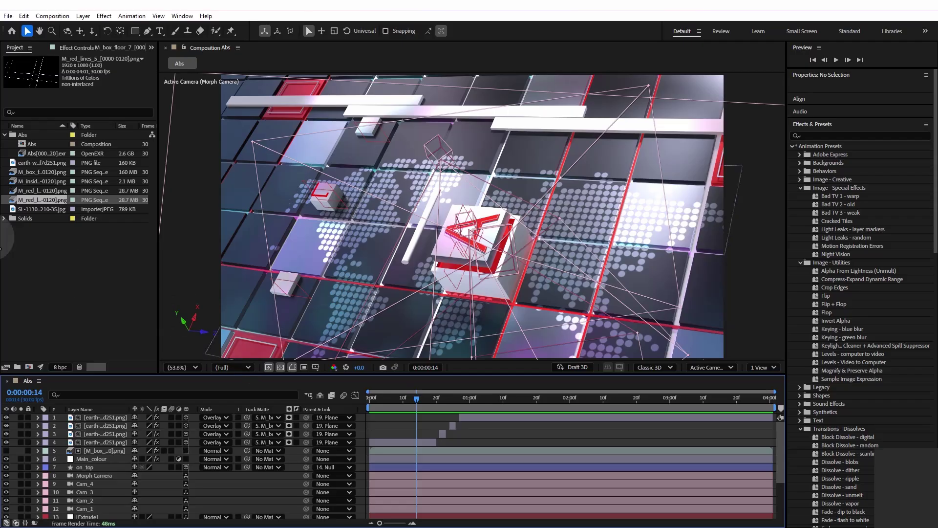
Step: Import the M_red_lines_5 PNG sequence from the Matte folder and place it as the topmost layer of the Abs composition
double_click(60, 273)
scroll(450, 253, down, 20)
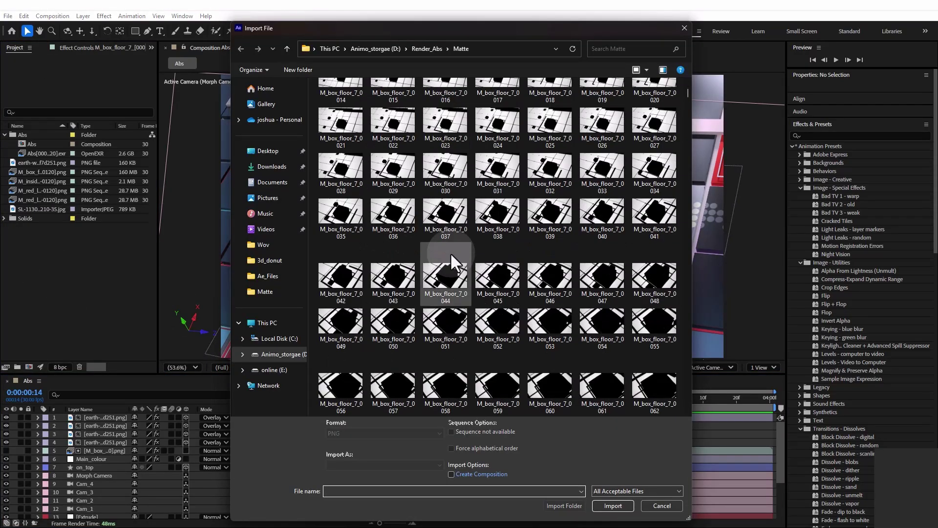
scroll(453, 258, down, 20)
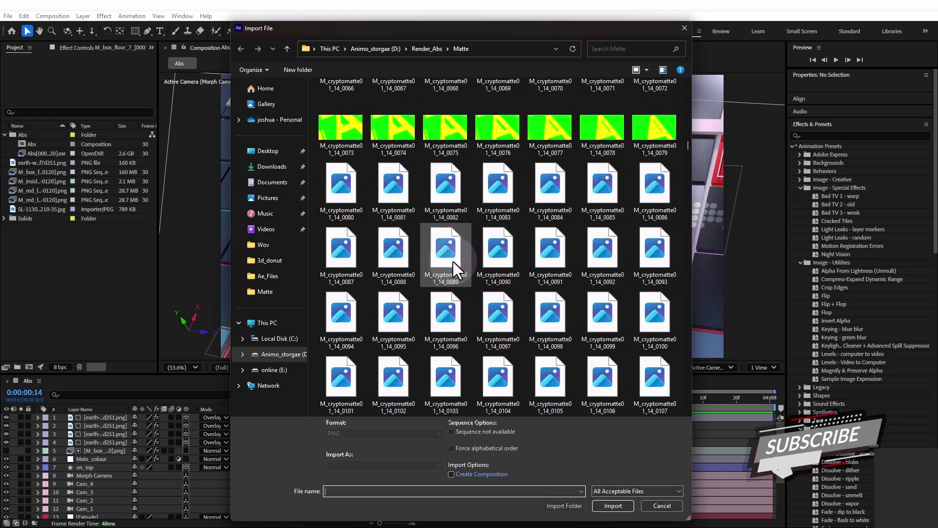
scroll(450, 266, down, 20)
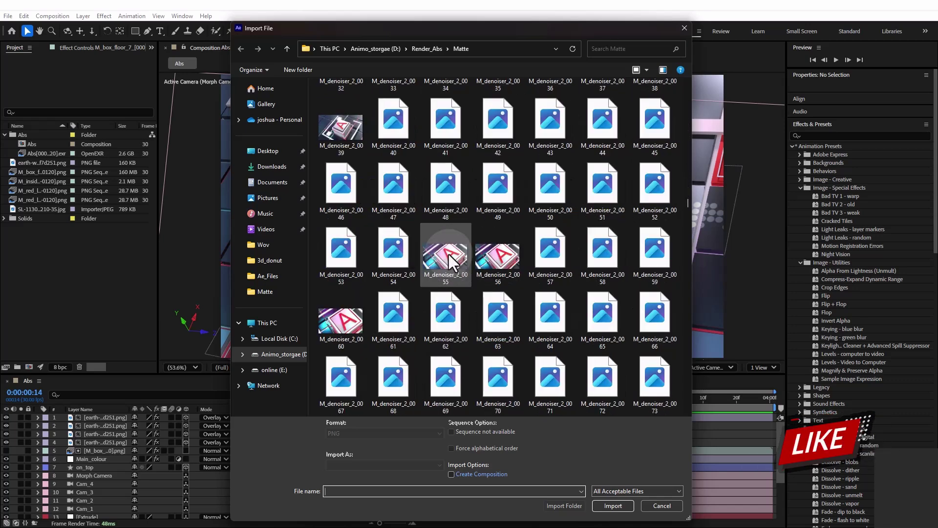
scroll(460, 268, down, 20)
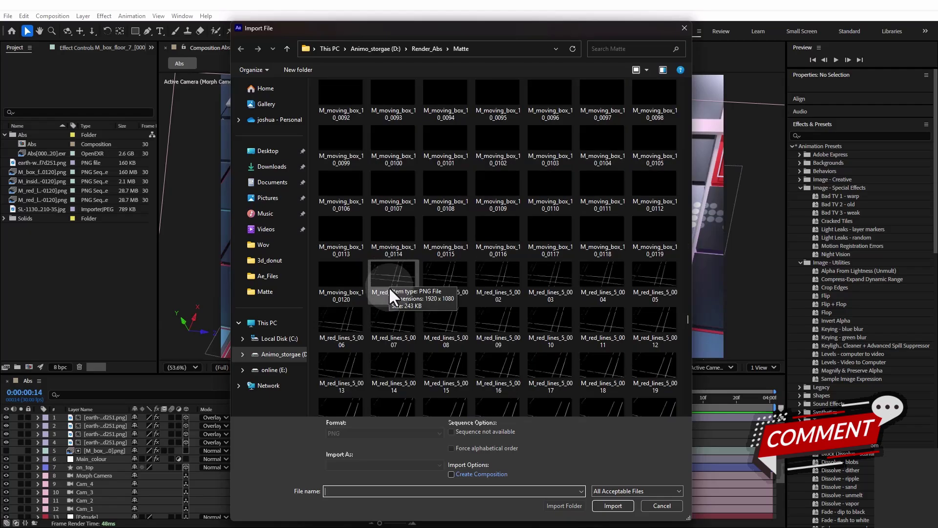
double_click(381, 276)
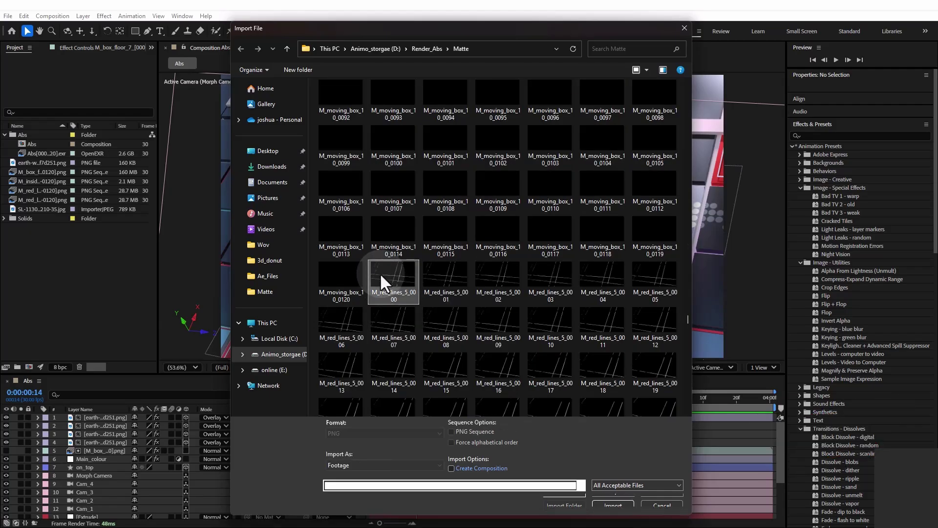
drag(37, 207, 56, 415)
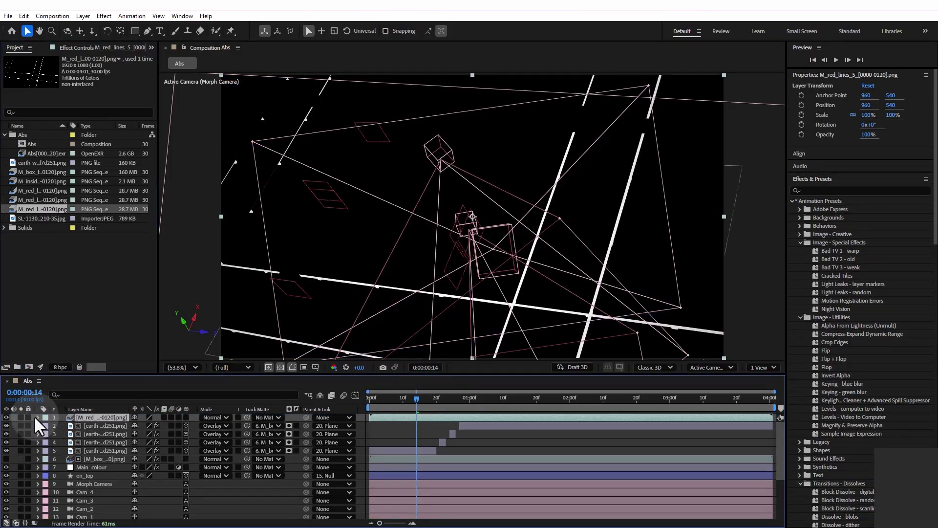
Step: Solo the M_red_lines_5 layer and apply the Luma Key effect to it
click(21, 417)
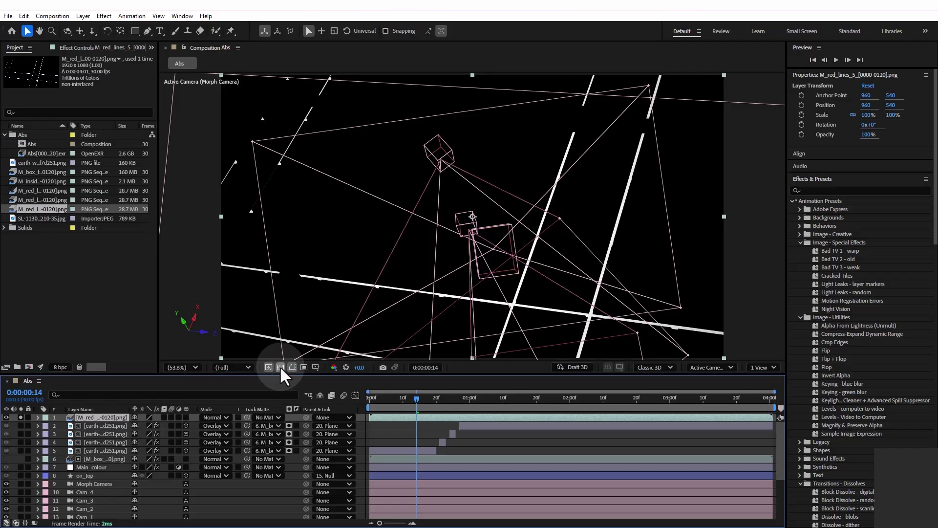
click(859, 187)
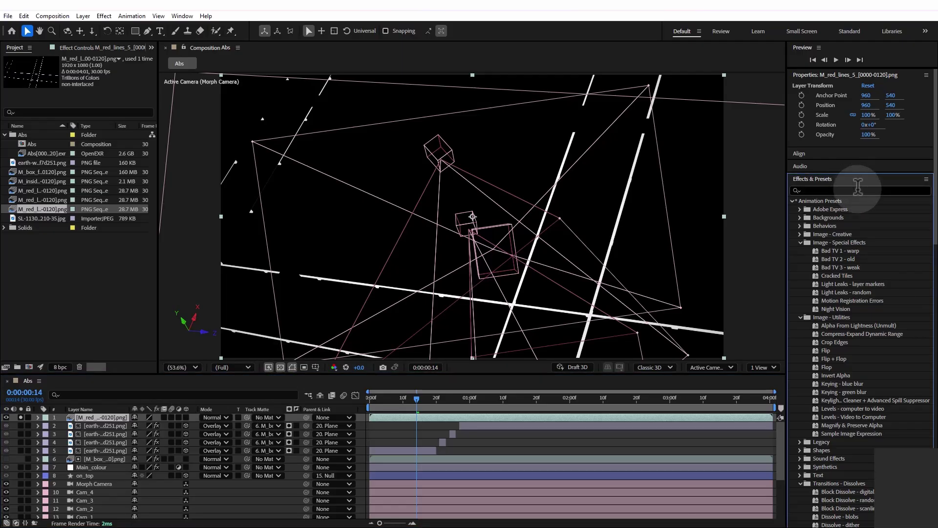
text(luma)
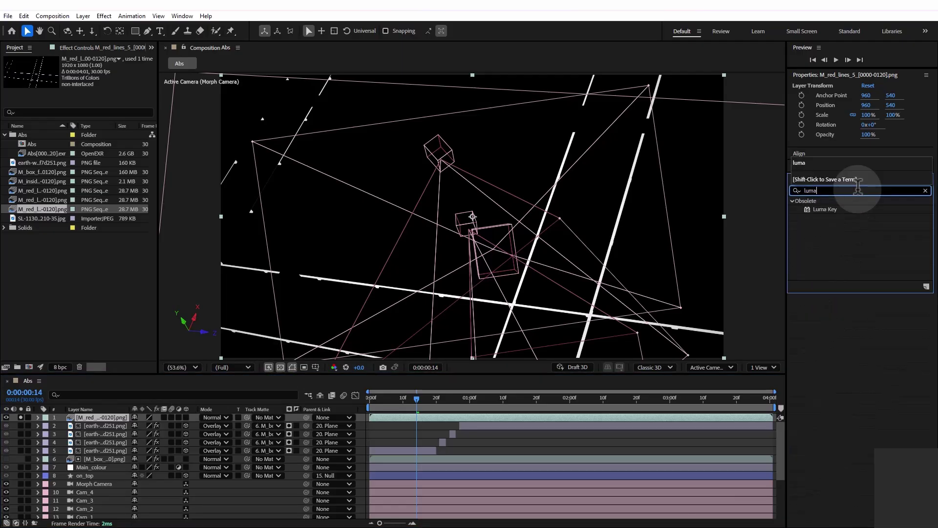
double_click(825, 209)
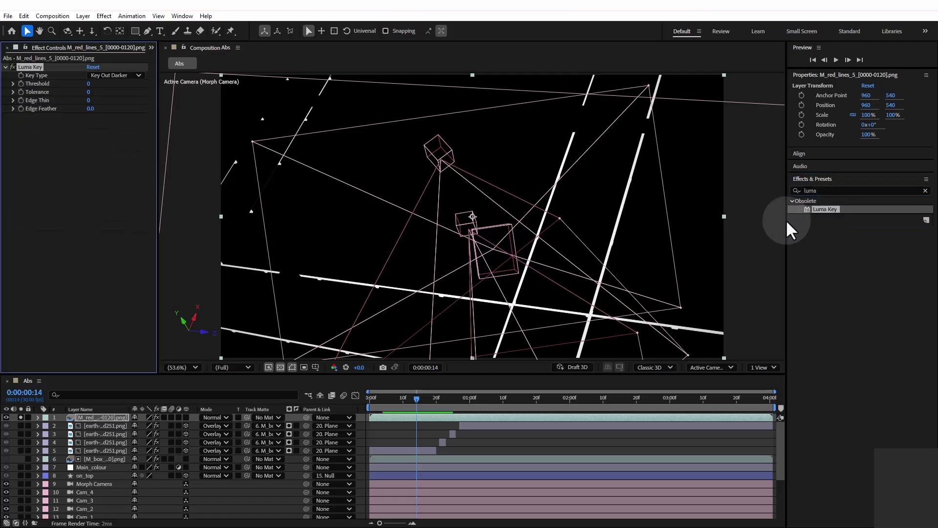
Step: Set the Luma Key's Threshold to 8 and inspect the keyed line edges up close
click(88, 84)
text(8)
key(Return)
scroll(538, 274, up, 5)
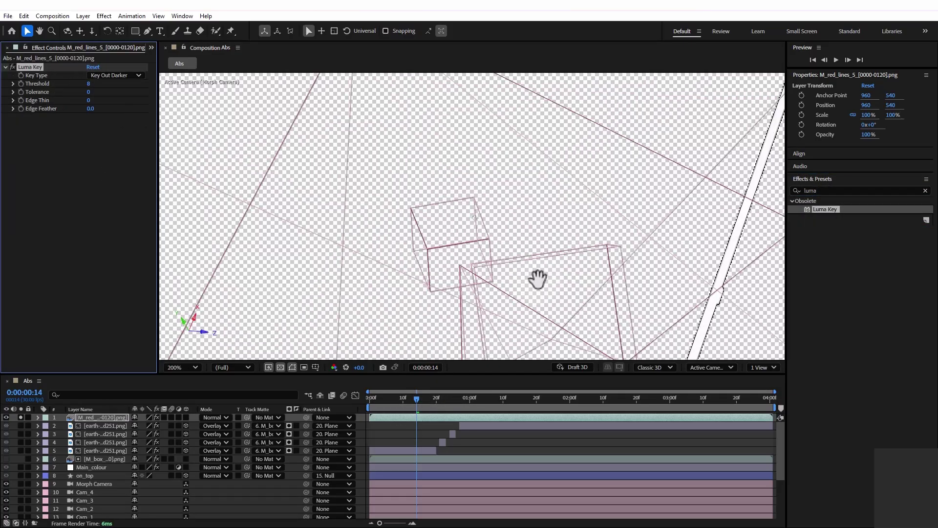
drag(427, 179, 441, 158)
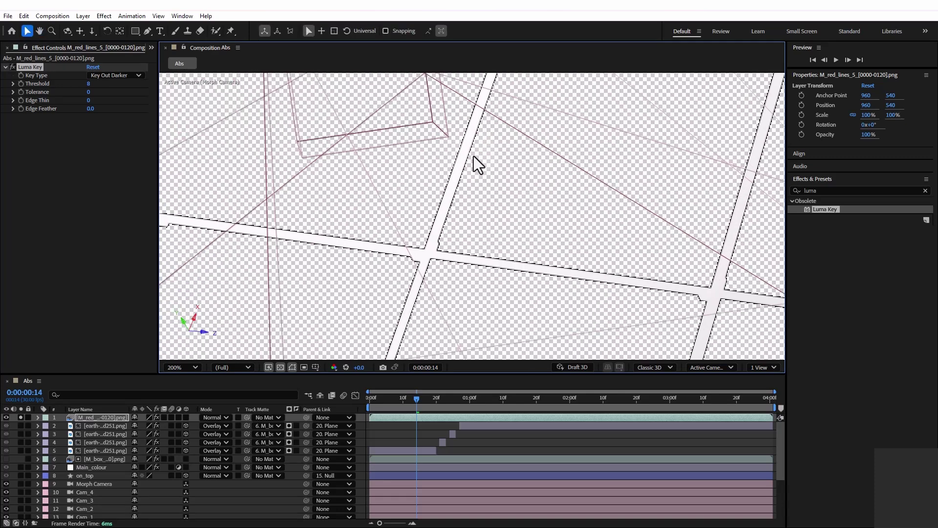
Step: Set the Luma Key's Edge Thin to 1 and turn off solo for the M_red_lines_5 layer
click(86, 100)
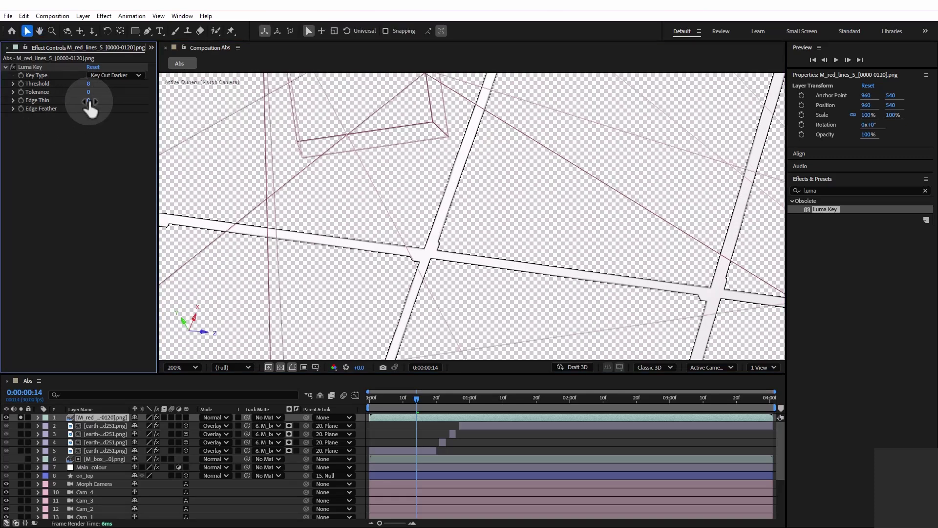
click(92, 100)
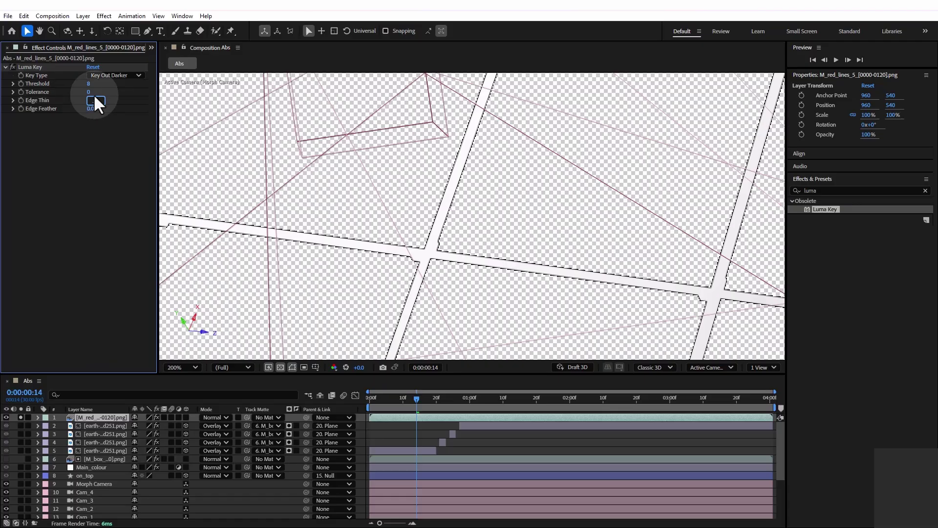
text(1)
key(Return)
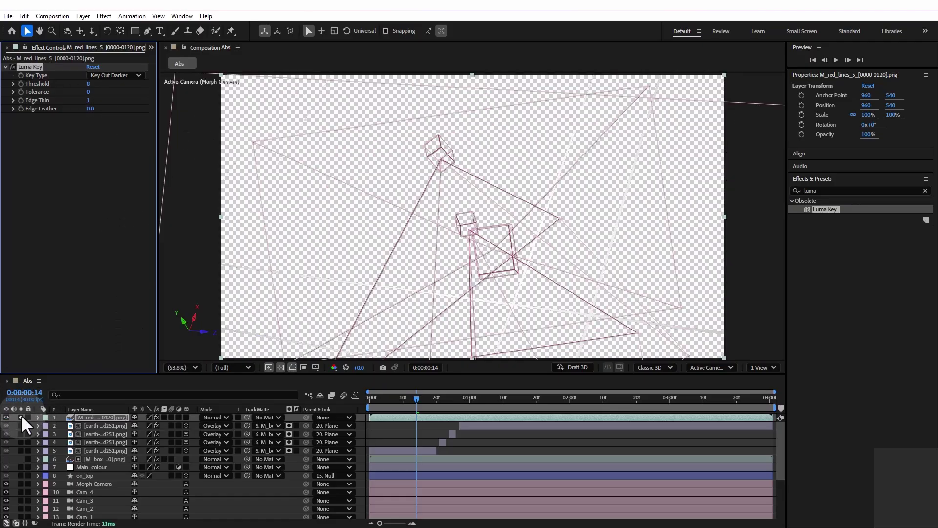
click(21, 417)
Step: Move the current time to 0:00:00:24 and add an adjustment layer named Glow above all layers
drag(407, 406, 449, 408)
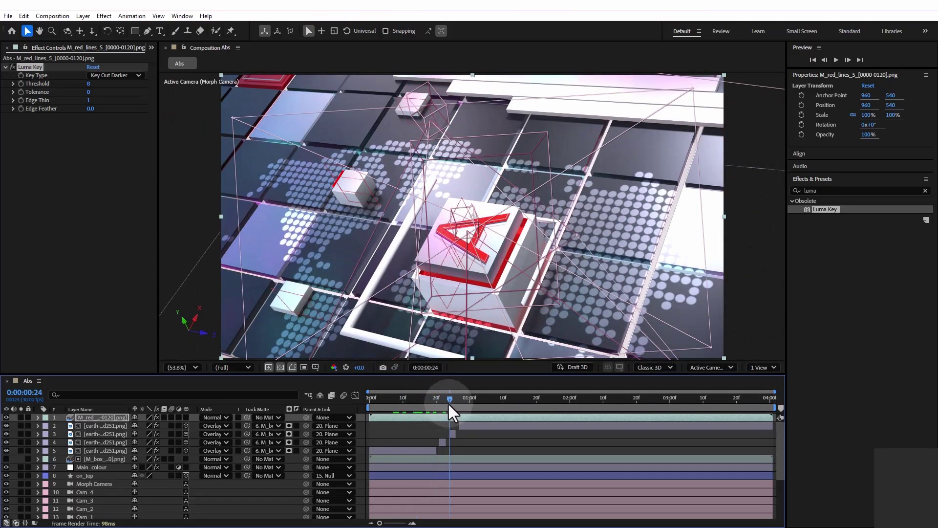
right_click(11, 417)
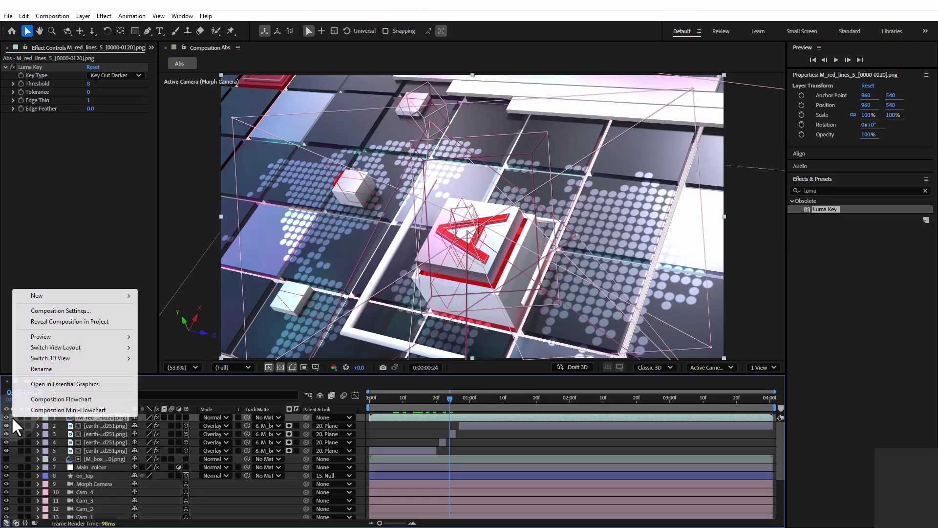
mouse_move(73, 299)
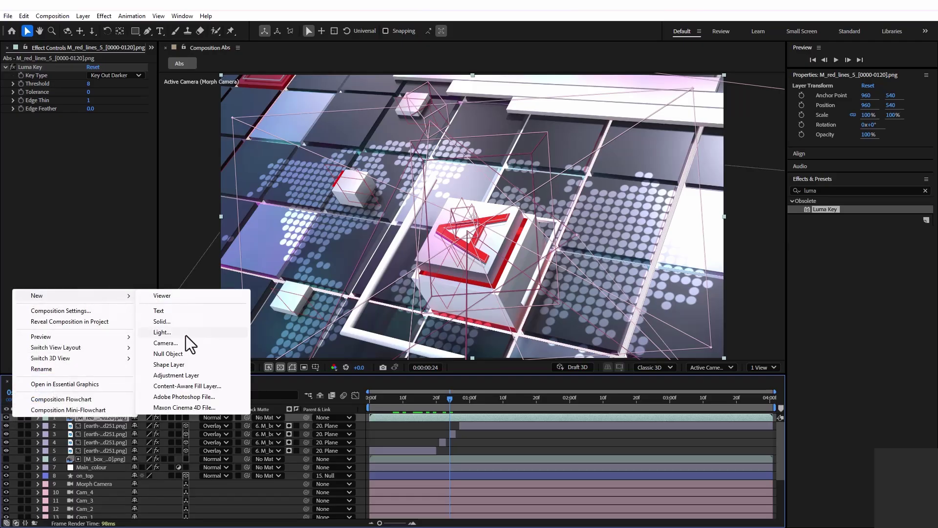
click(182, 375)
key(Return)
text(Glow)
key(Return)
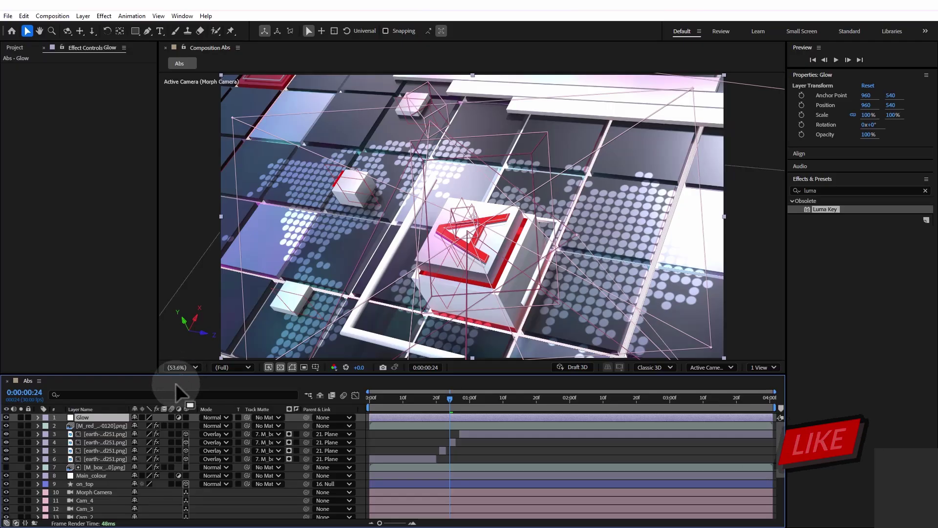
Step: Use the M_red_lines_5 layer as the Glow layer's track matte and give both layers the green label
click(259, 418)
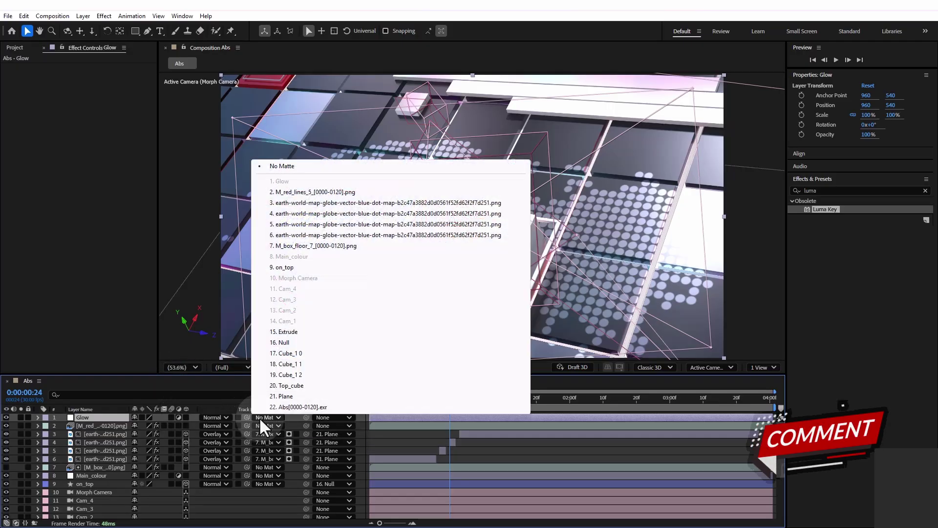
click(331, 195)
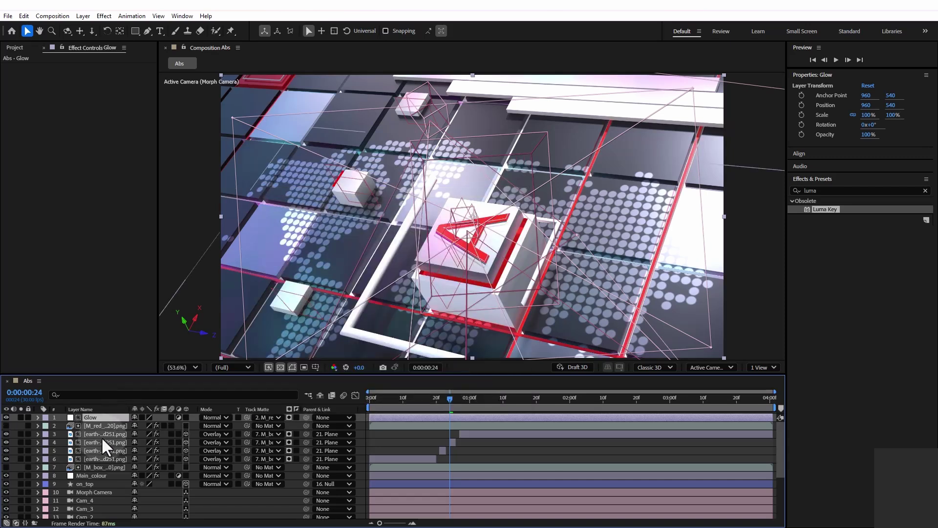
ctrl+click(93, 425)
click(45, 419)
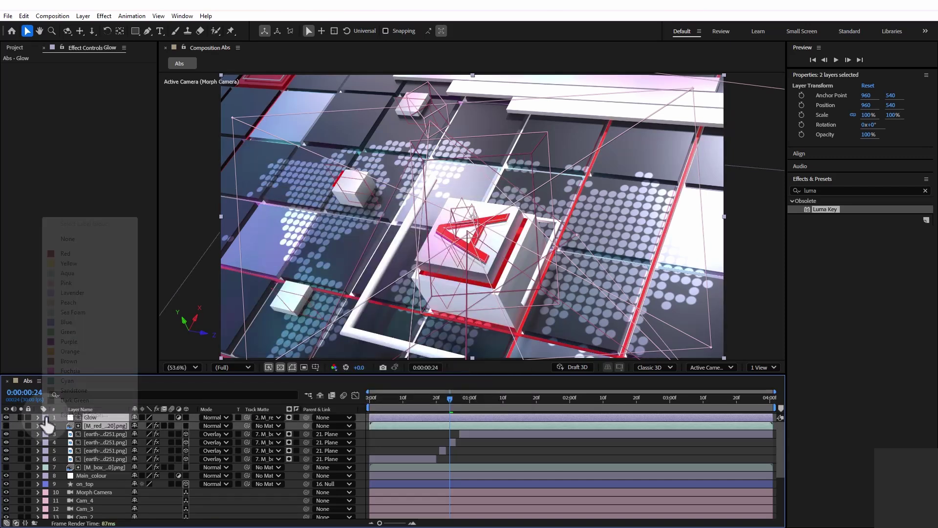
click(68, 332)
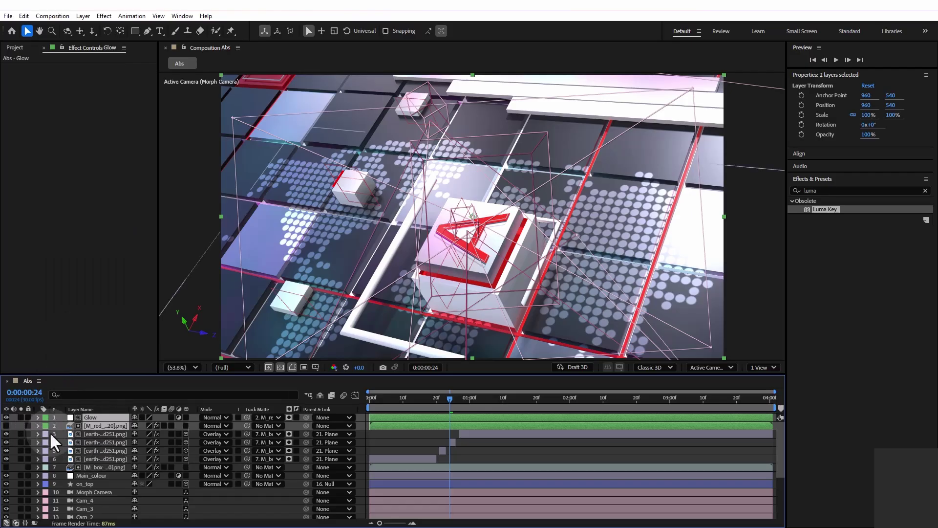
Step: Apply the Glow effect to both the Glow adjustment layer and its M_red_lines_5 matte layer
click(92, 433)
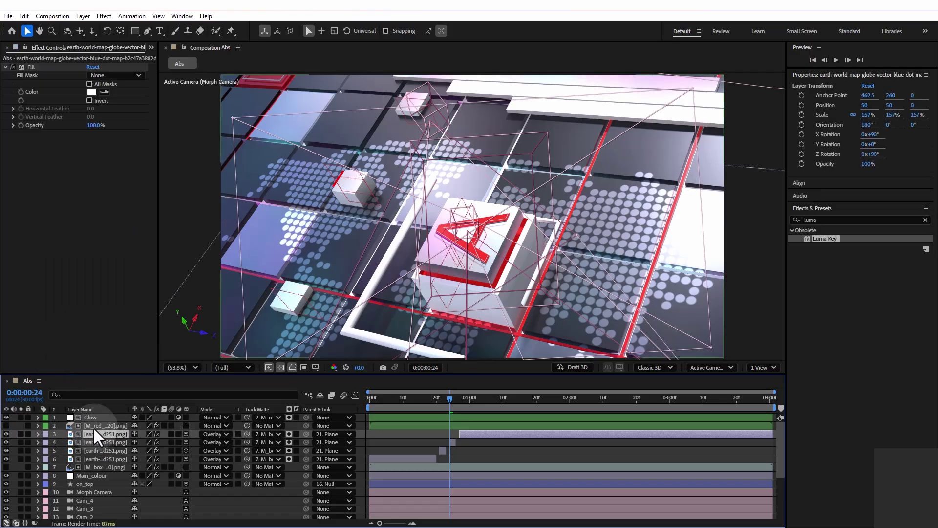
click(89, 417)
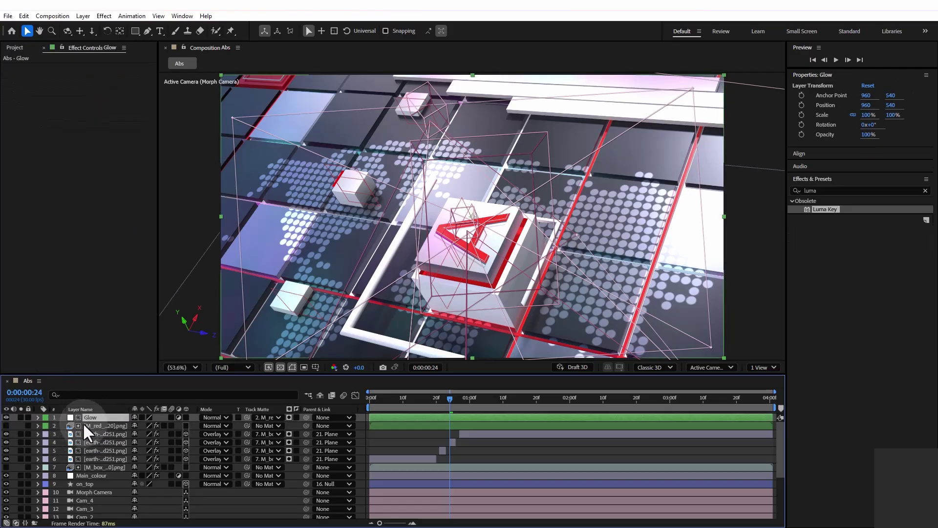
click(847, 190)
click(846, 190)
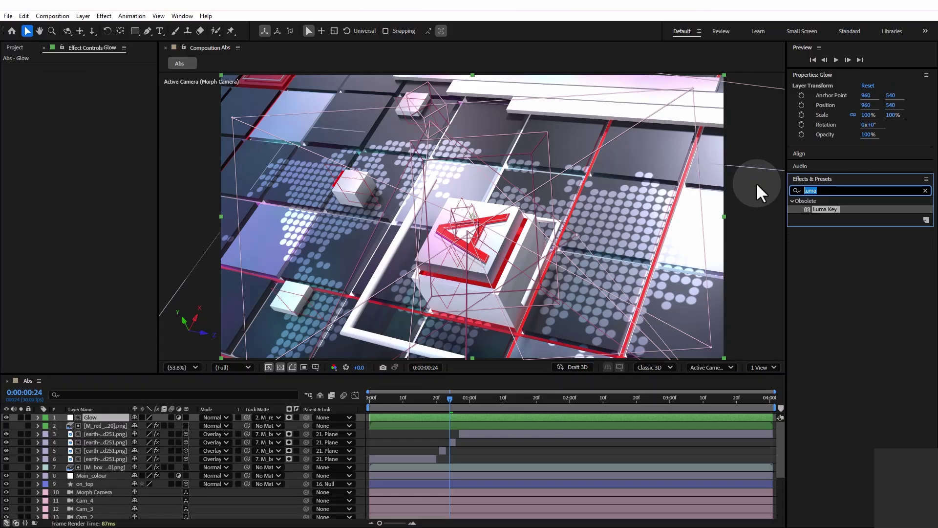
text(glow)
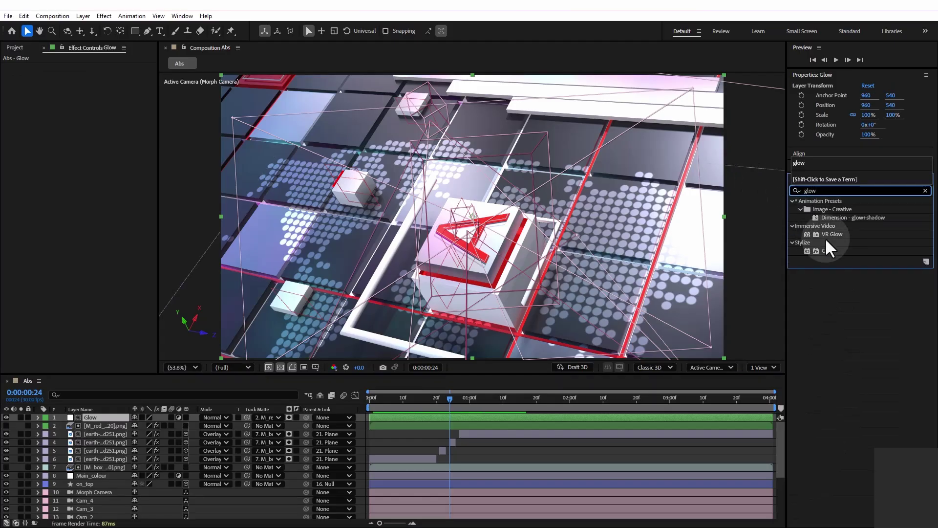
drag(828, 251, 412, 415)
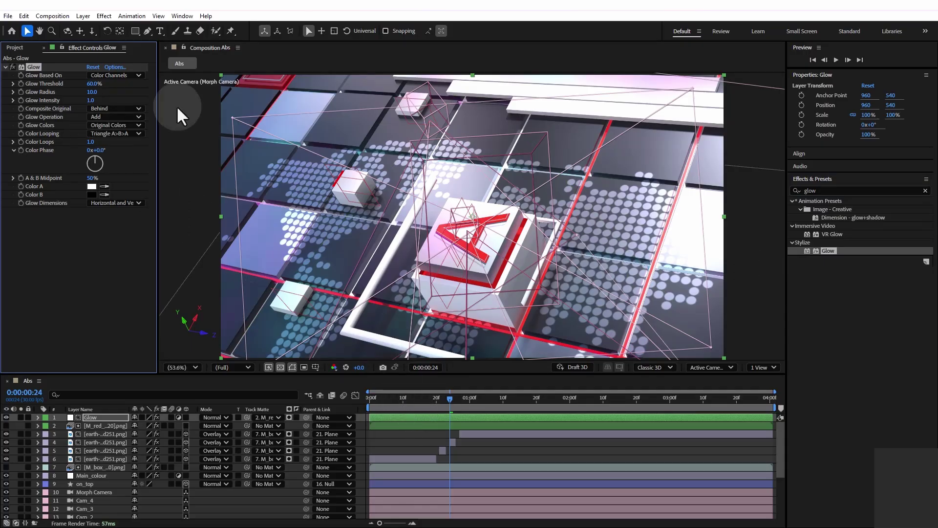
drag(835, 250, 115, 425)
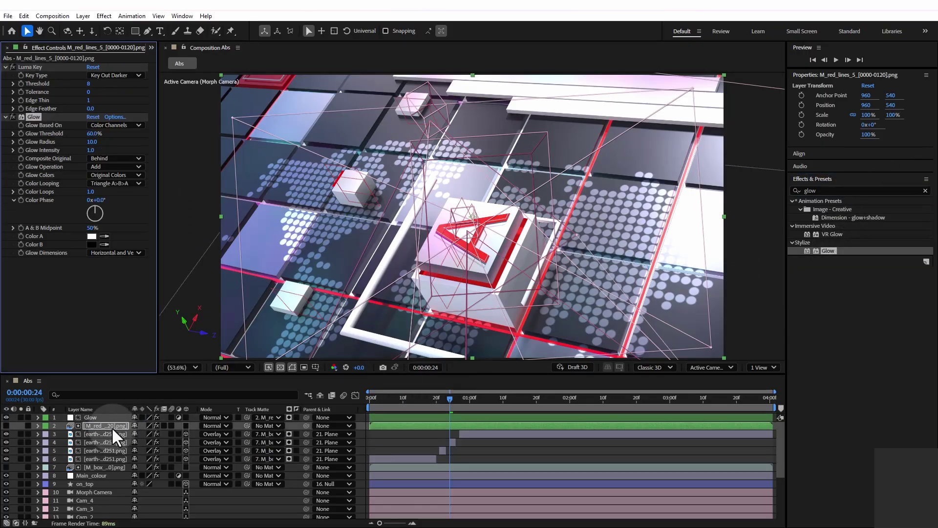
Step: Set the Glow adjustment layer's Glow Radius to 20 and Glow Intensity to 5
click(100, 418)
click(93, 93)
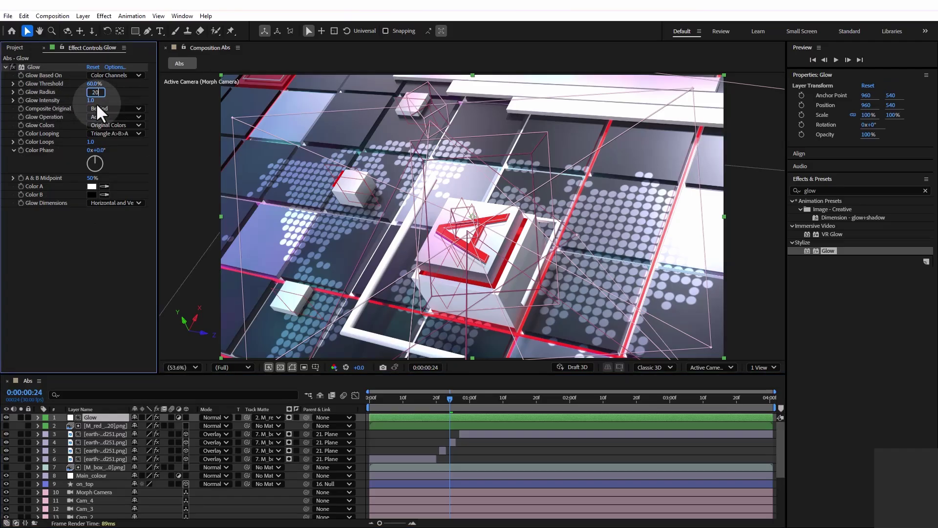
text(20)
click(91, 100)
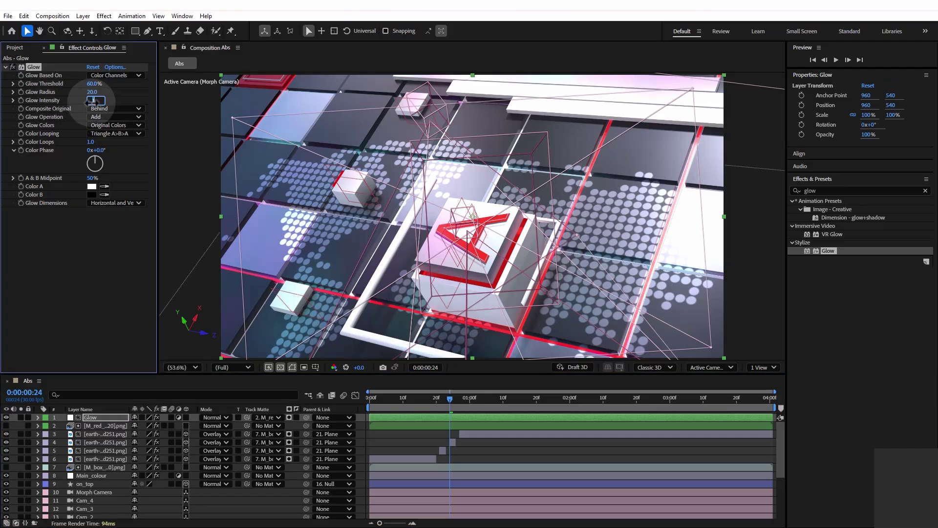
text(5)
key(Return)
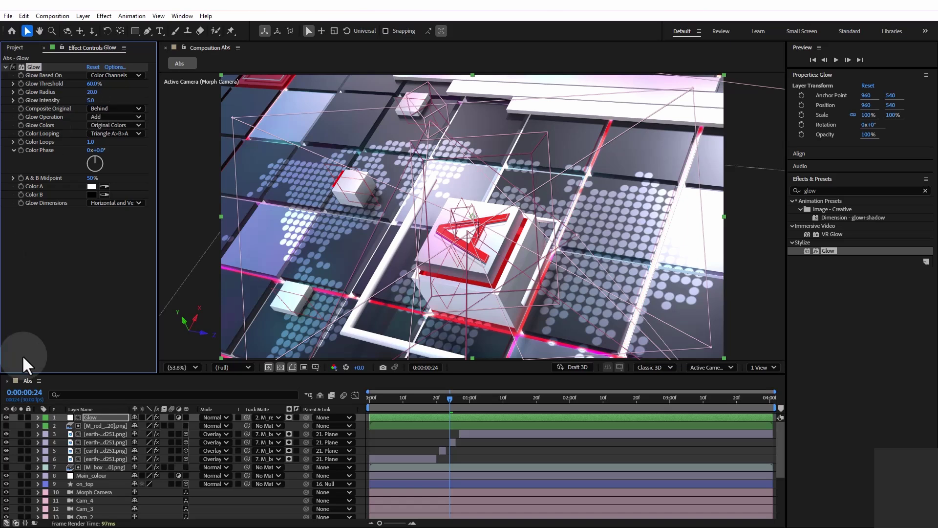
Step: On the M_red_lines_5 layer's Glow effect, set Glow Radius to 15 and Glow Intensity to 3
click(90, 424)
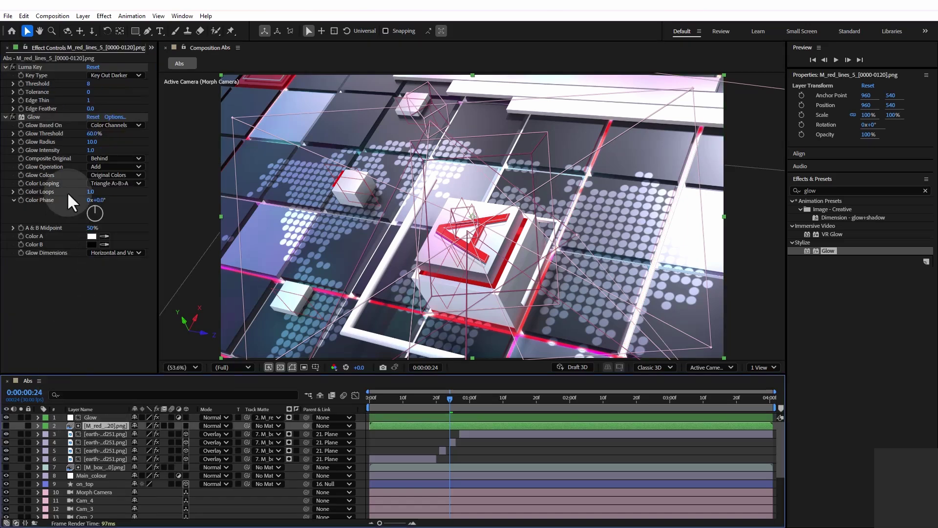
click(92, 142)
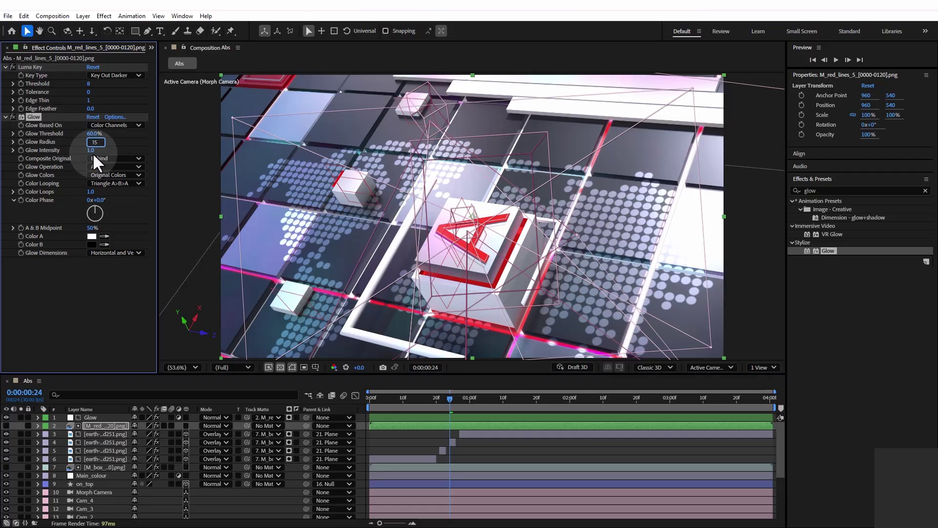
text(15)
click(90, 150)
text(3)
key(Return)
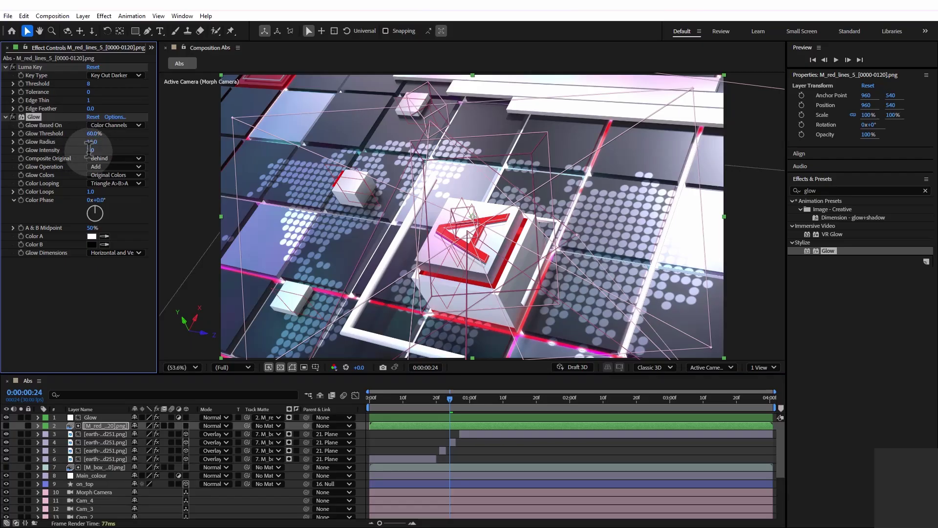
Step: Examine the red lines up close, compare them with the Glow layer hidden and shown, and preview the animation from the start
scroll(451, 263, up, 2)
scroll(397, 250, up, 4)
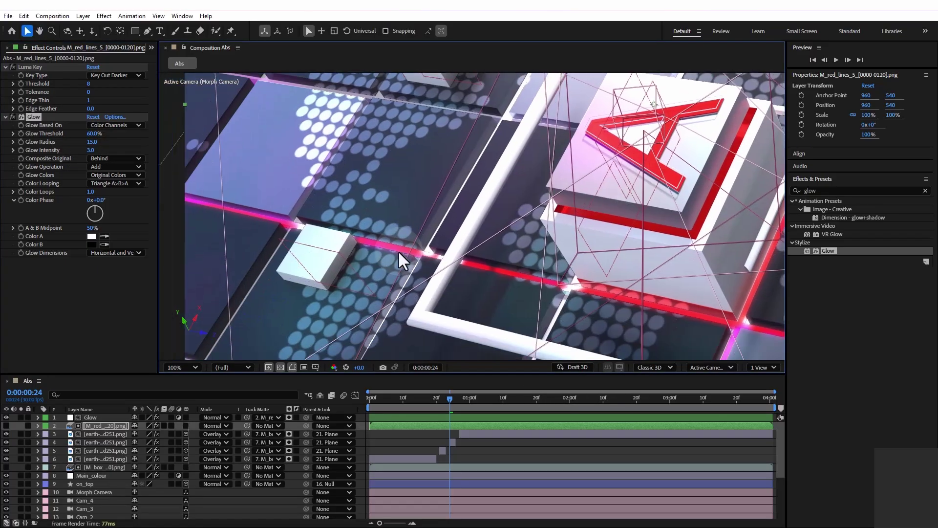
click(83, 418)
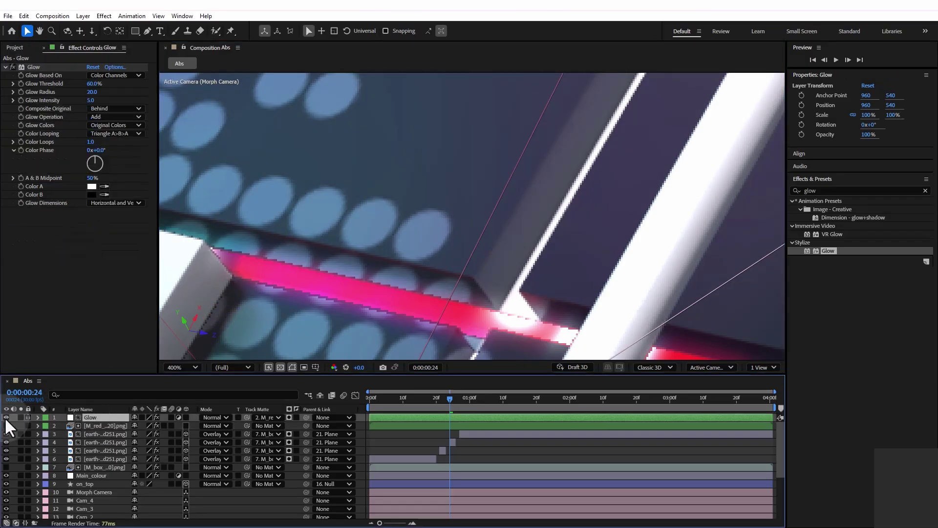
scroll(357, 200, down, 4)
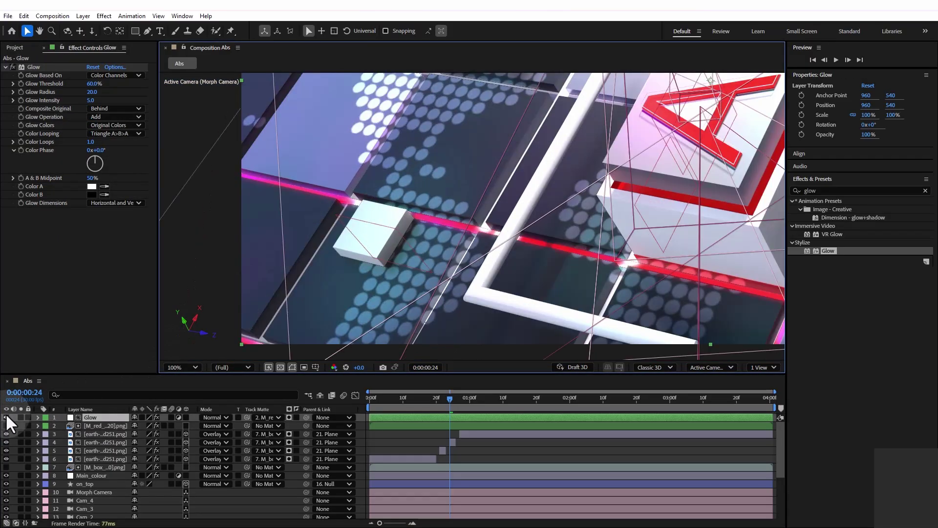
click(5, 417)
click(6, 417)
click(6, 414)
click(7, 414)
key(space)
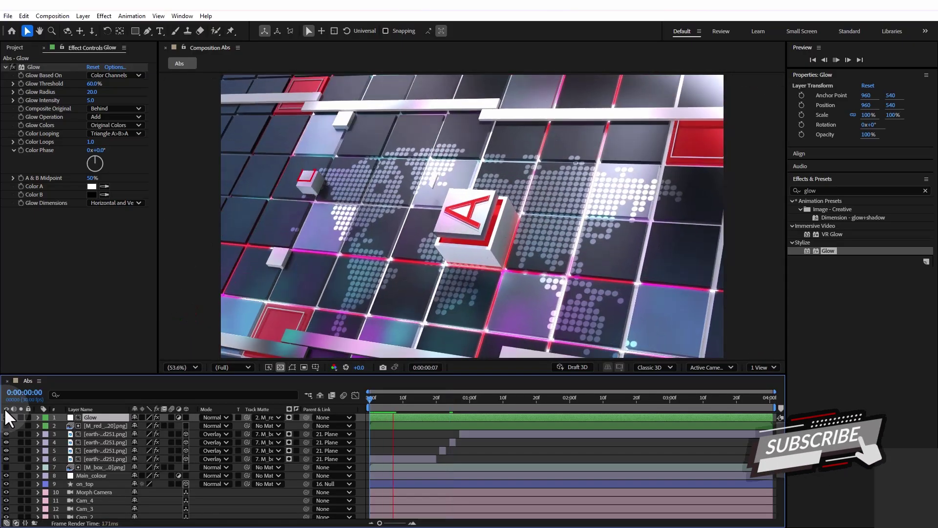
click(453, 416)
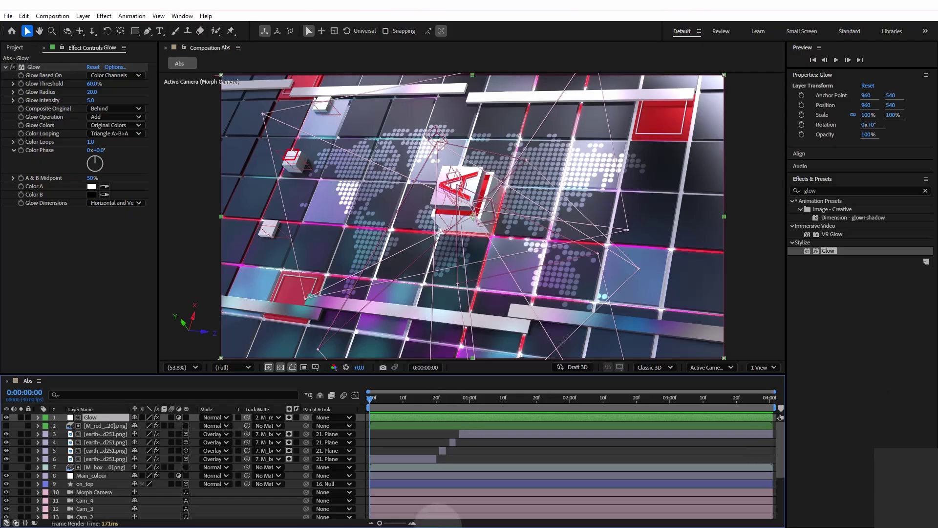
Step: Add Cancel.png above all layers and apply the Fill effect to it
drag(296, 111, 153, 463)
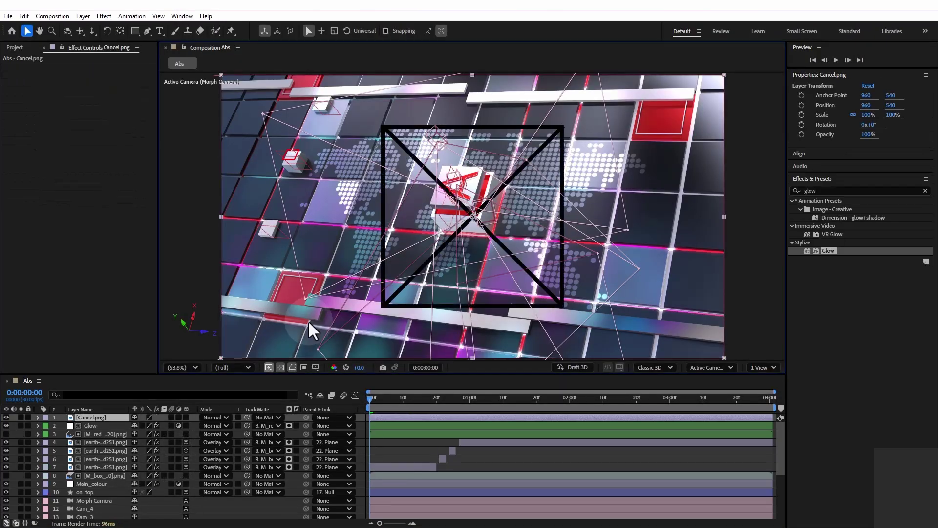
click(81, 415)
drag(827, 189, 779, 185)
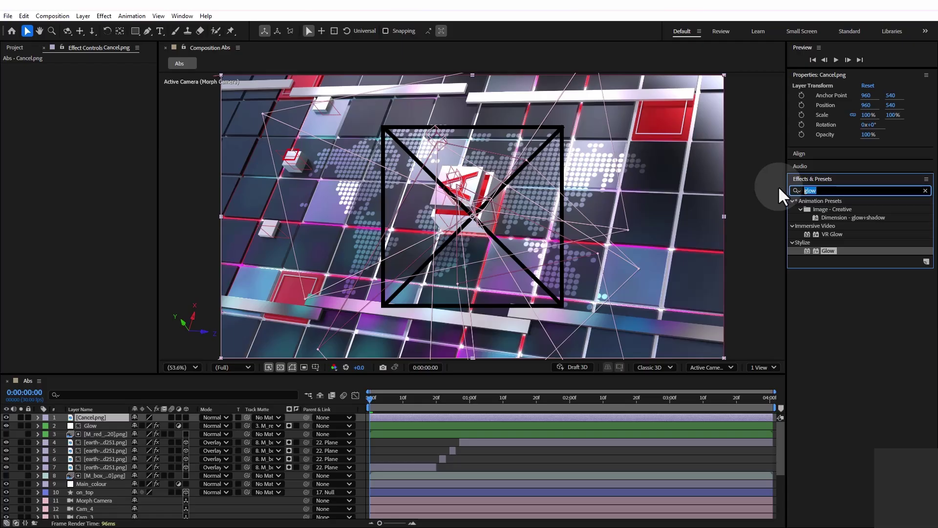
text(fill)
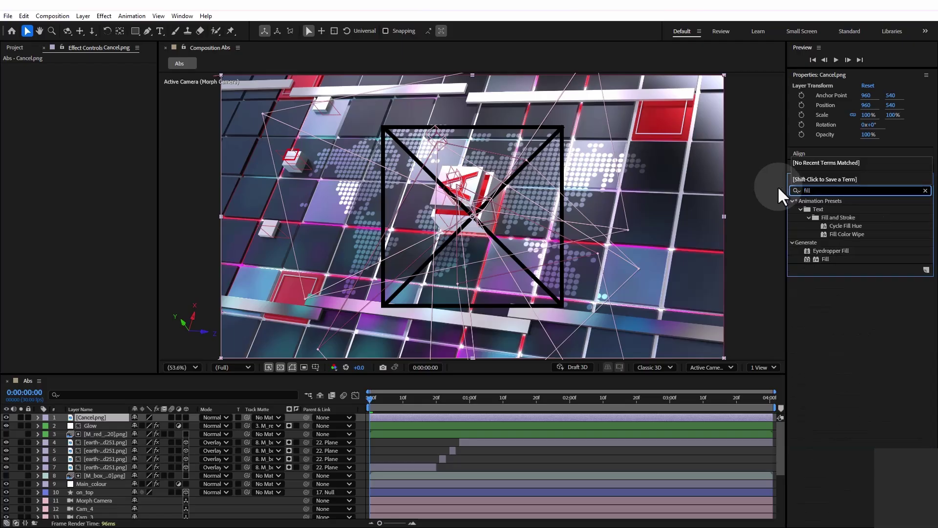
double_click(822, 258)
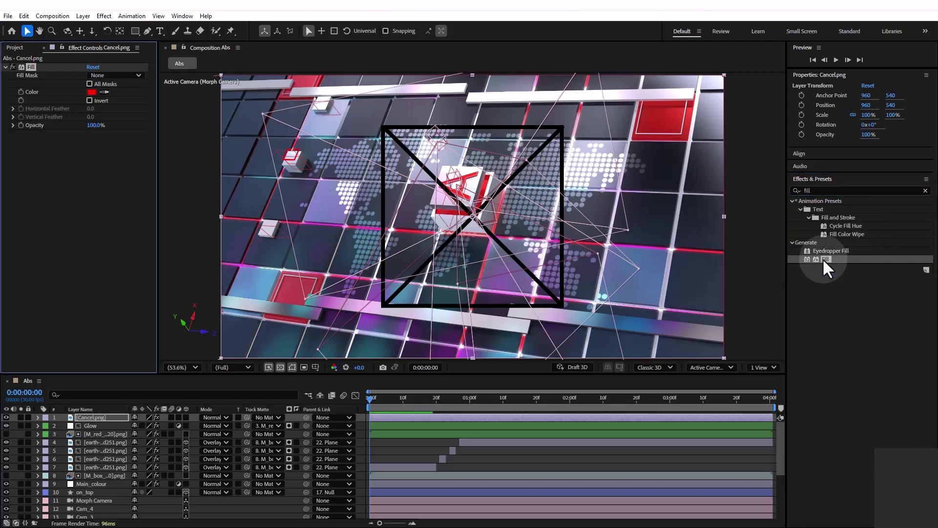
Step: Change the Fill color of Cancel.png to white
click(91, 93)
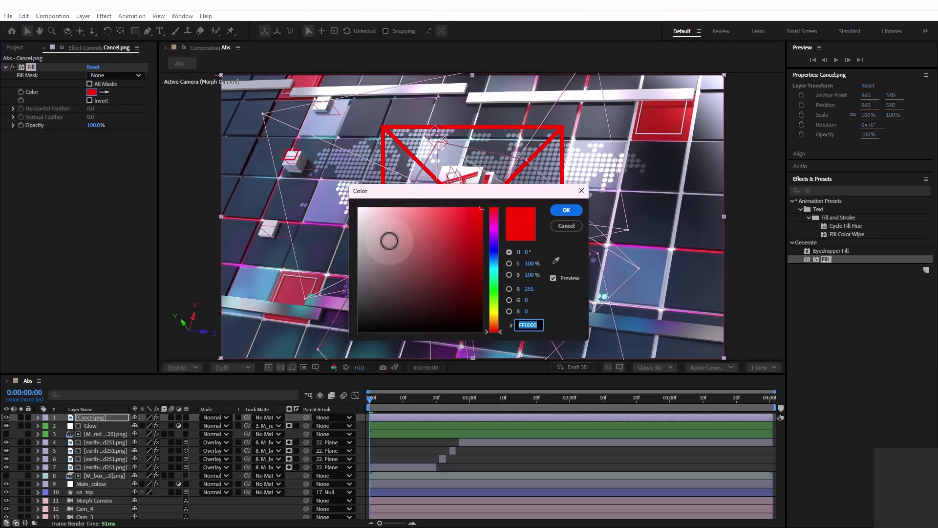
drag(387, 241, 287, 202)
click(560, 213)
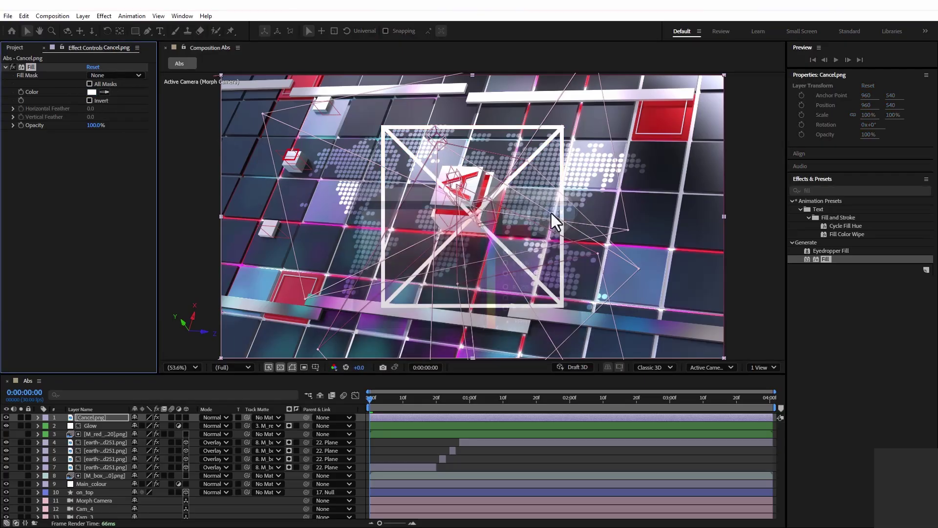
Step: Make Cancel.png a 3D layer and parent it to the Plane layer, snapping it to the parent's position
click(90, 418)
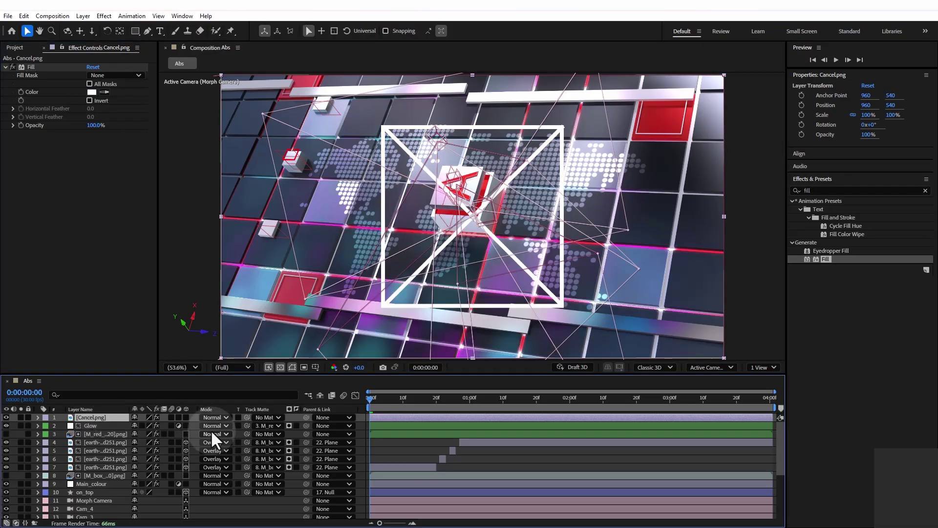
click(185, 418)
click(238, 426)
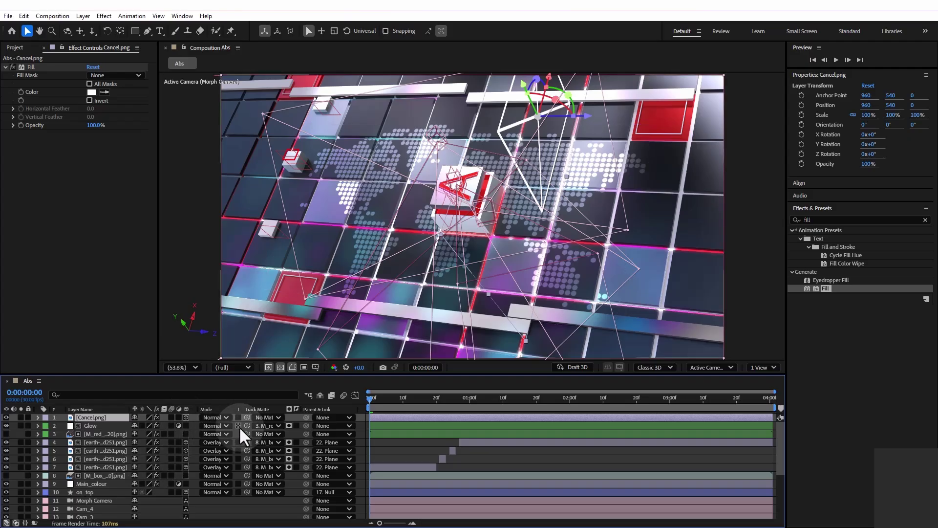
click(313, 422)
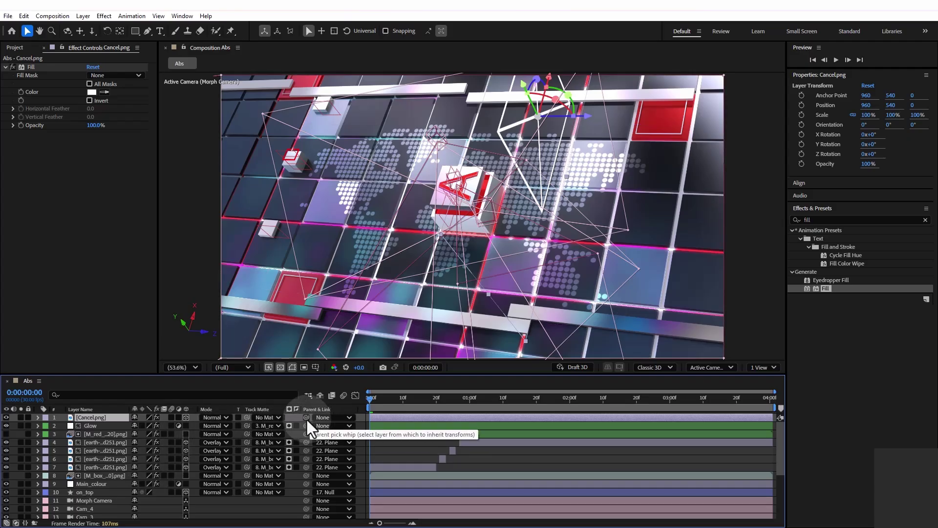
drag(306, 418, 81, 519)
mouse_move(84, 519)
mouse_down()
mouse_move(101, 479)
mouse_move(93, 506)
mouse_up()
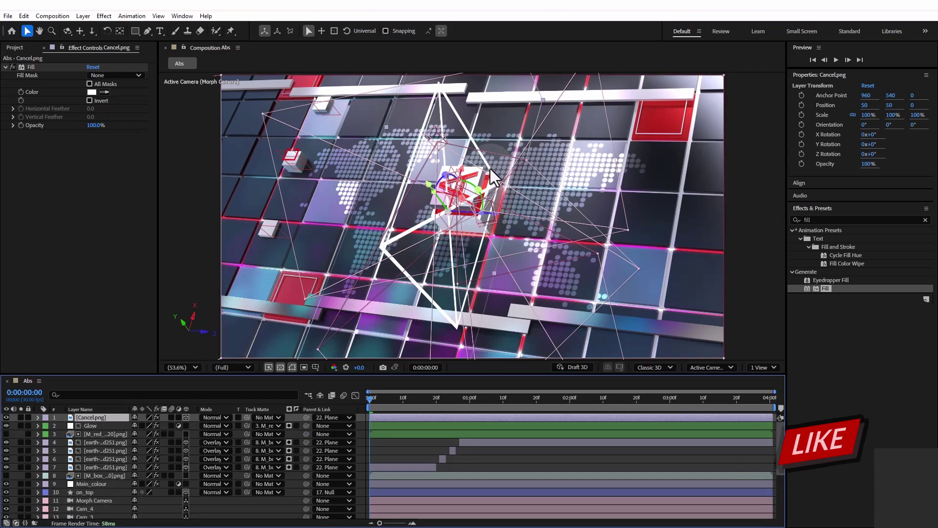
Step: Move Cancel.png along its Z axis to about 676.6 and set its X Rotation to 90°
drag(494, 210, 351, 242)
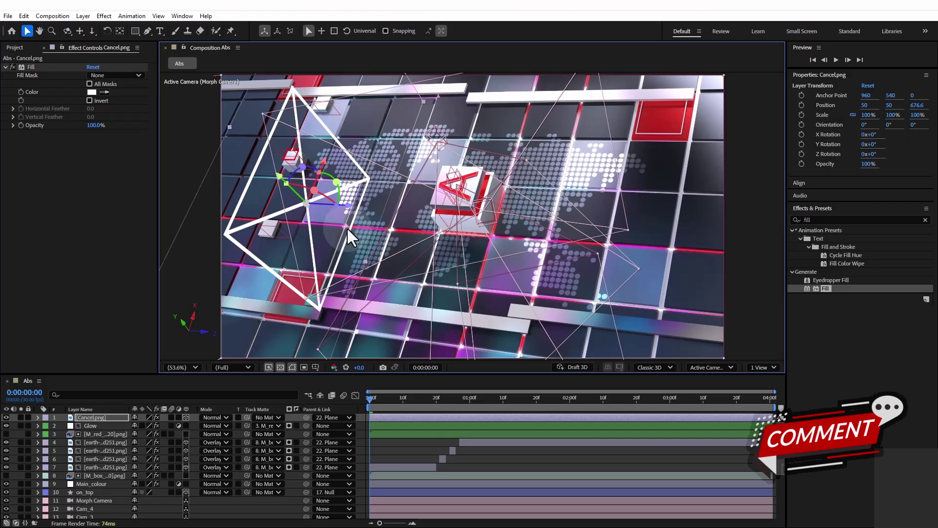
key(r)
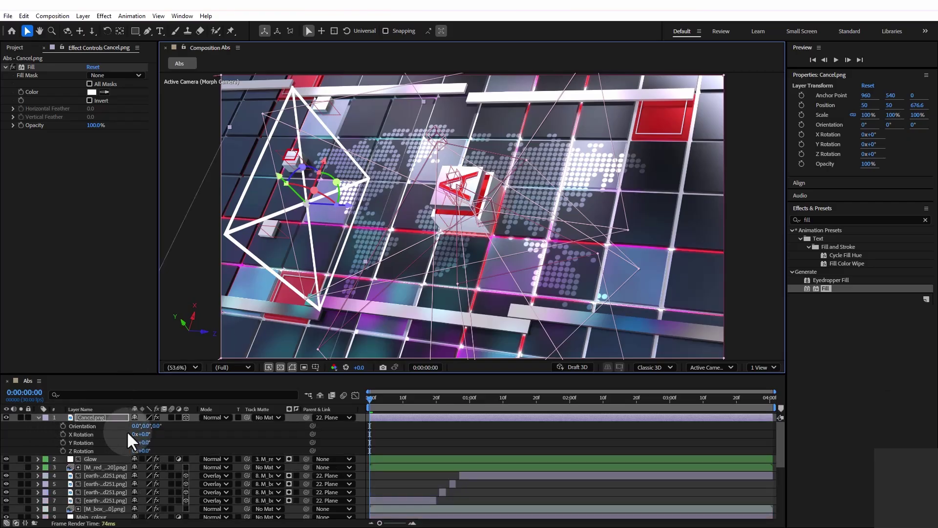
mouse_move(141, 434)
mouse_down()
mouse_move(151, 435)
mouse_move(143, 434)
mouse_up()
click(144, 434)
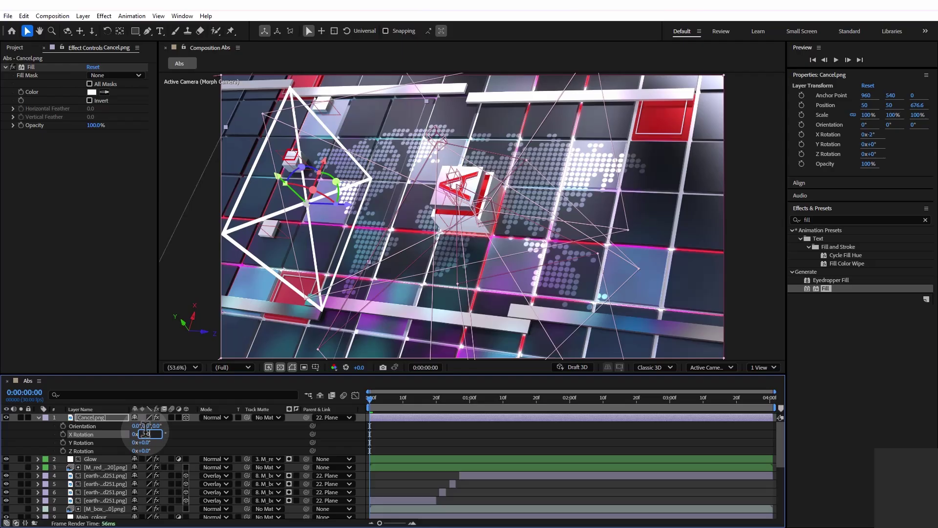
text(90)
key(Return)
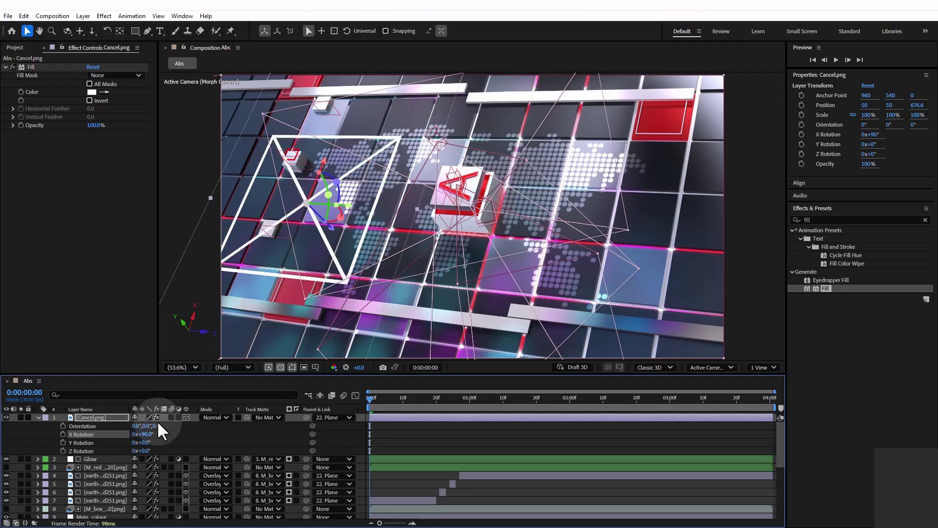
Step: Scale Cancel.png to 26% and place it on the floor tiles at about -57.1, 246.1, 729.4
key(s)
drag(146, 425, 128, 433)
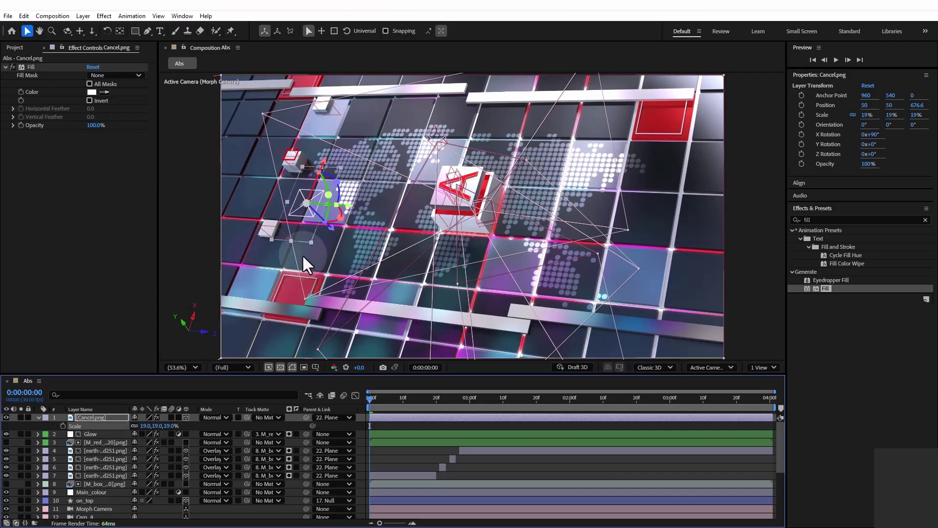
key(period)
key(period)
key(period)
scroll(270, 244, down, 2)
drag(528, 219, 437, 234)
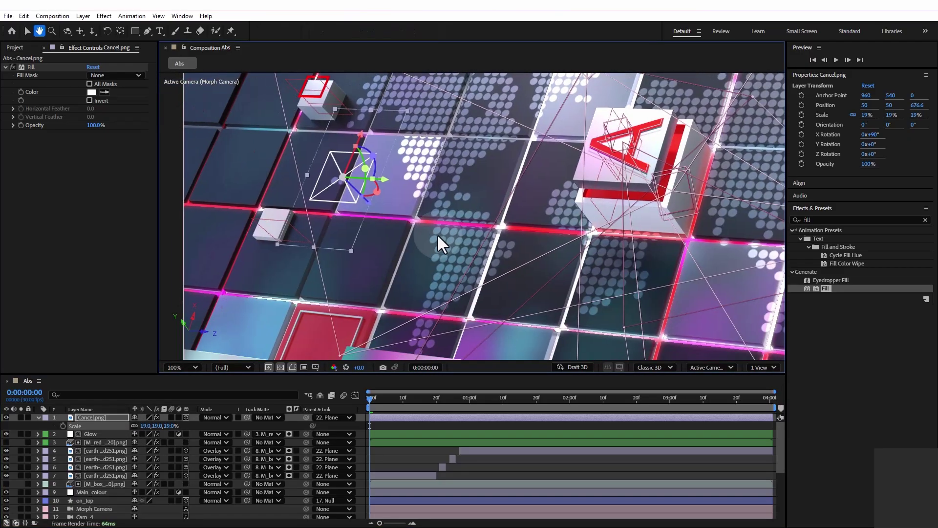
drag(367, 201, 387, 268)
mouse_move(146, 426)
mouse_down()
mouse_move(154, 426)
mouse_move(141, 431)
mouse_up()
Step: Fit the whole frame in view and preview the animation to check the Cancel.png graphic's placement
key(shift+slash)
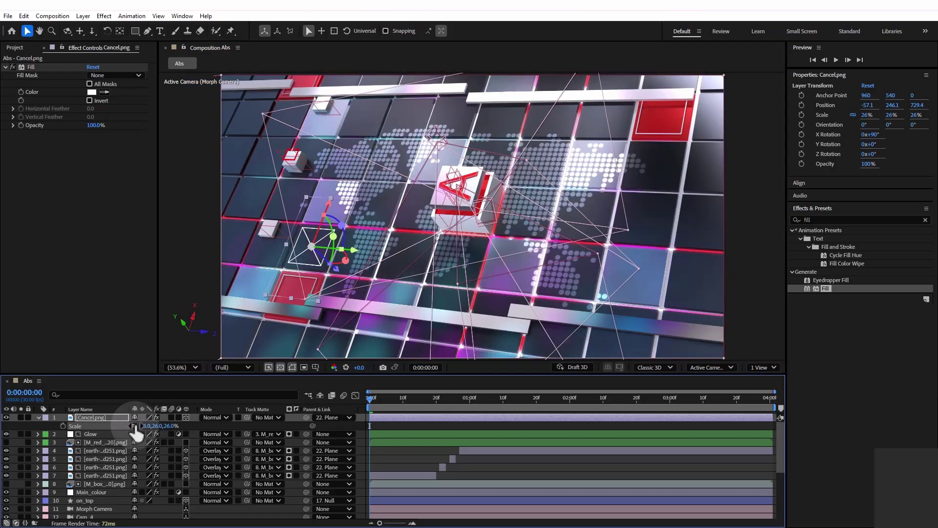
key(space)
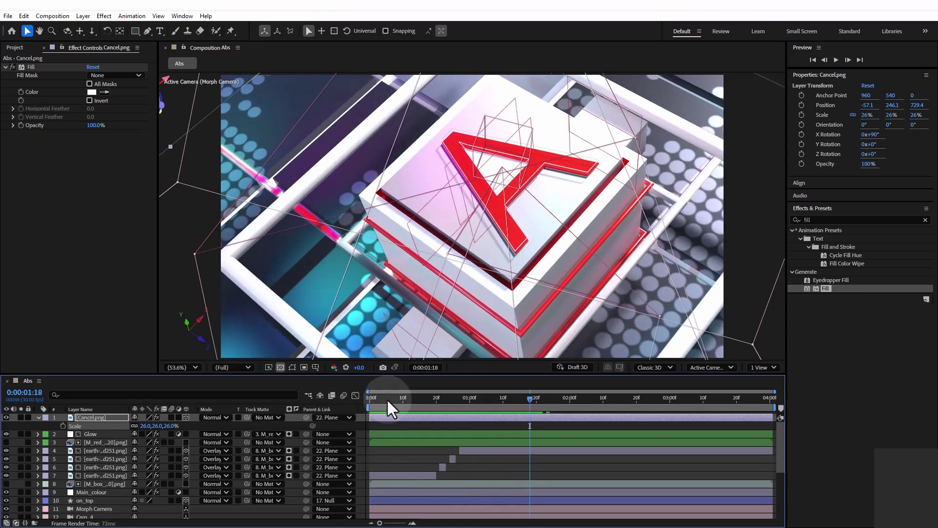
Step: Preview the animation and lower Cancel.png along its Y and Z axes to about -130.4, 48.4, 562.5
key(space)
drag(338, 266, 350, 247)
click(350, 403)
key(space)
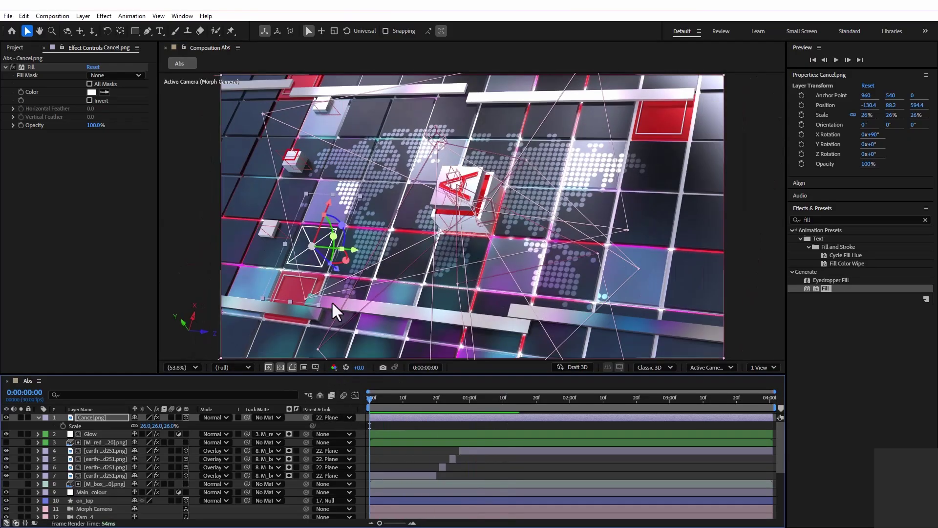
click(336, 268)
drag(336, 265, 354, 247)
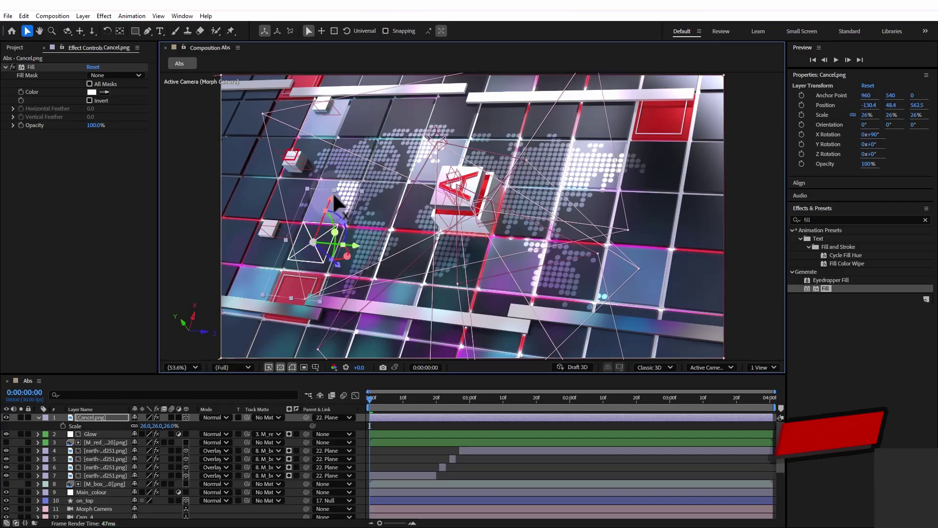
Step: Nudge Cancel.png within its dark floor tile to about -152.2, 48.4, 560.2 and preview the animation to check its placement
drag(330, 196, 340, 204)
key(space)
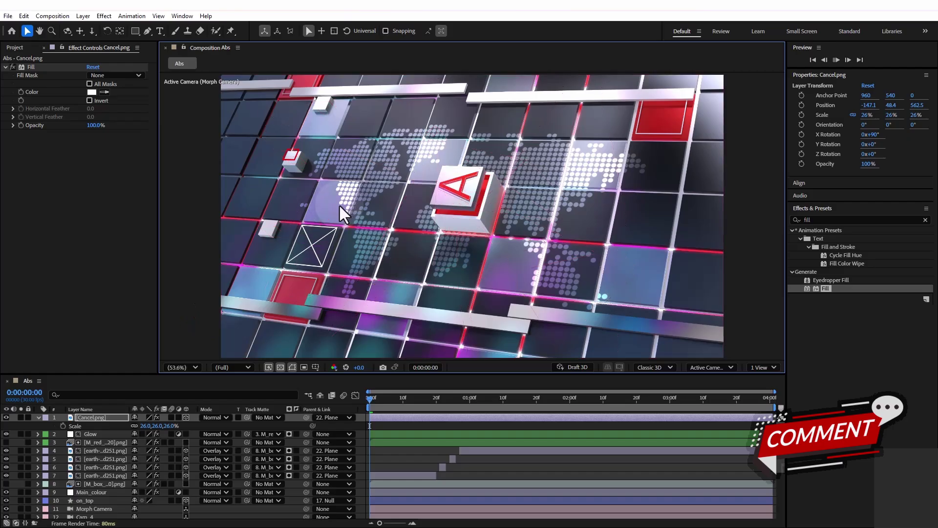
click(341, 397)
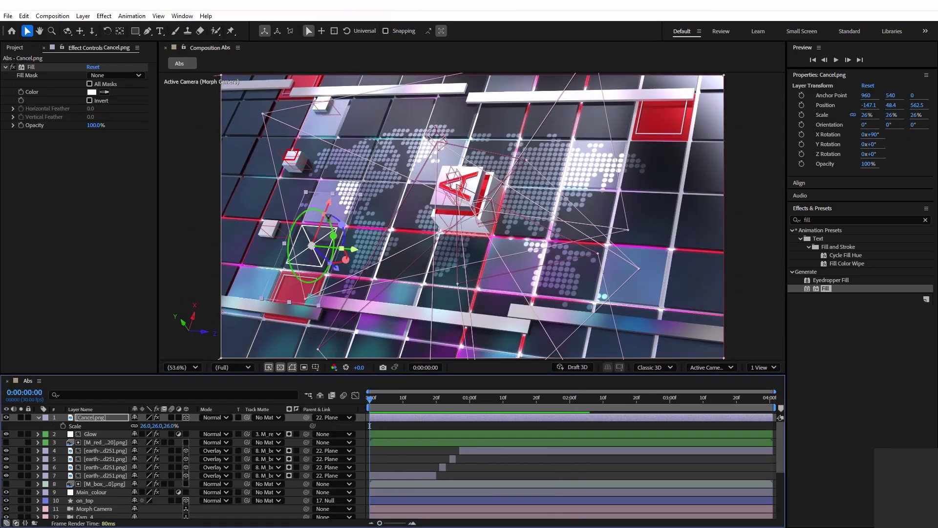
click(329, 208)
drag(327, 204, 331, 210)
drag(351, 249, 352, 250)
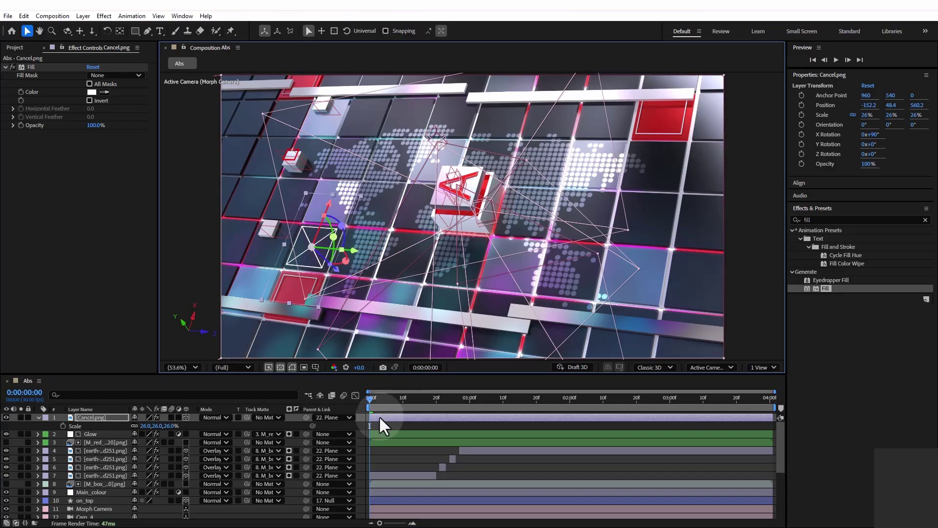
key(space)
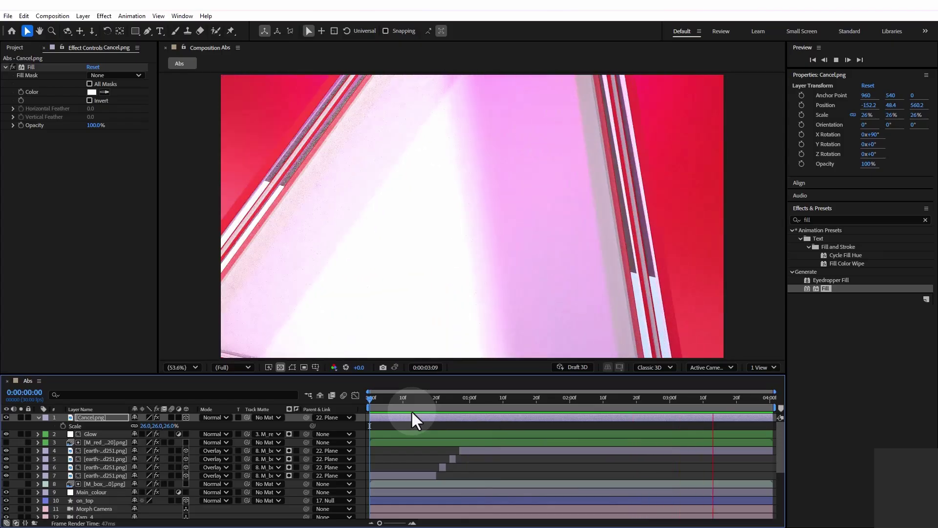
key(space)
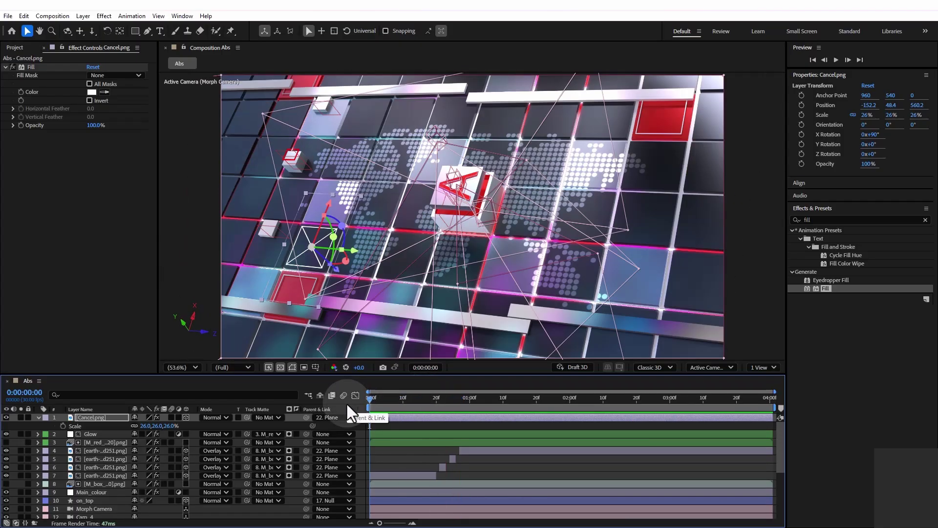
Step: Duplicate Cancel.png, place the copy on the red tile at about 504.8, 48.4, -750.8, scale it to 14%, and save the project
key(ctrl+d)
drag(354, 249, 703, 111)
key(s)
drag(147, 426, 130, 431)
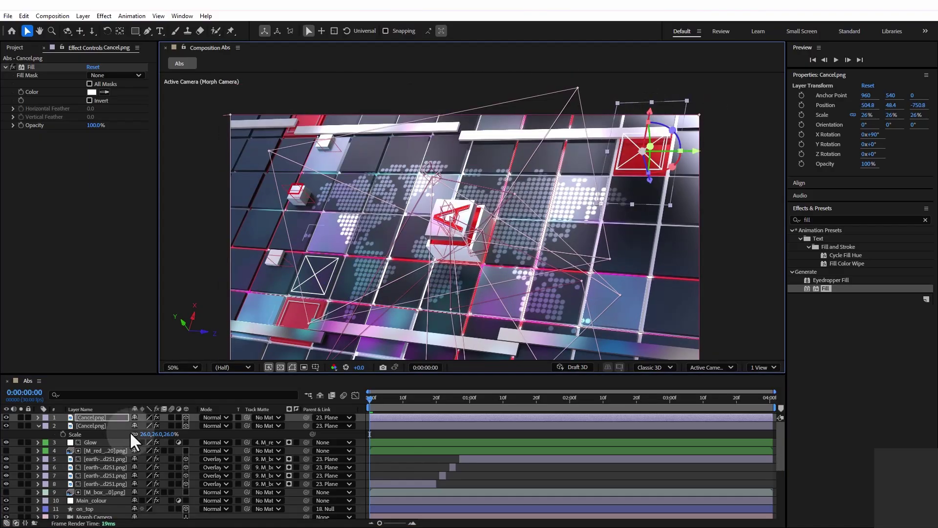
key(space)
key(space)
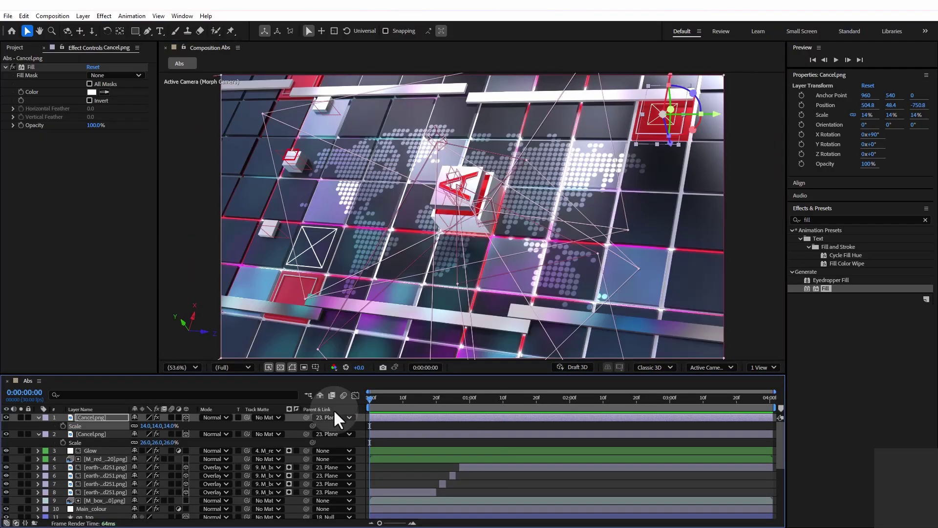
key(ctrl+s)
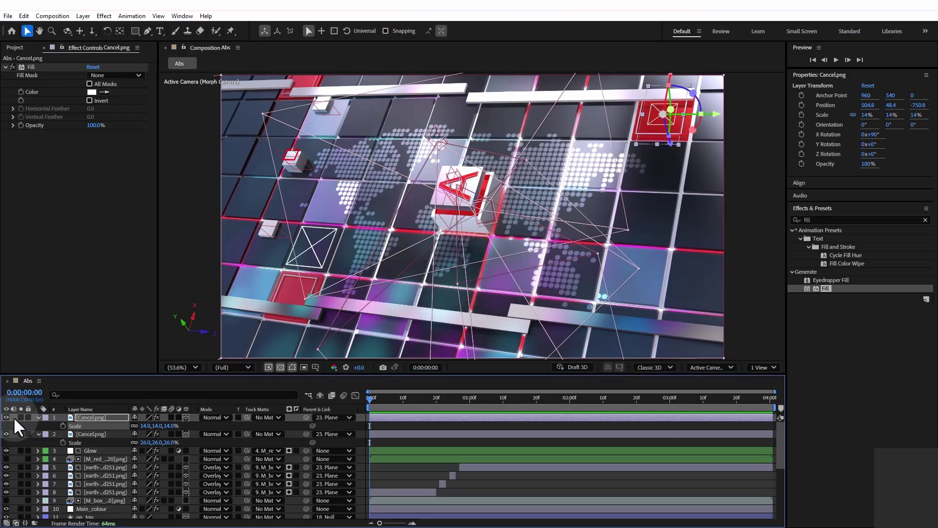
Step: Create a new text layer reading "00" in the Abs composition
right_click(13, 417)
mouse_move(101, 300)
click(173, 310)
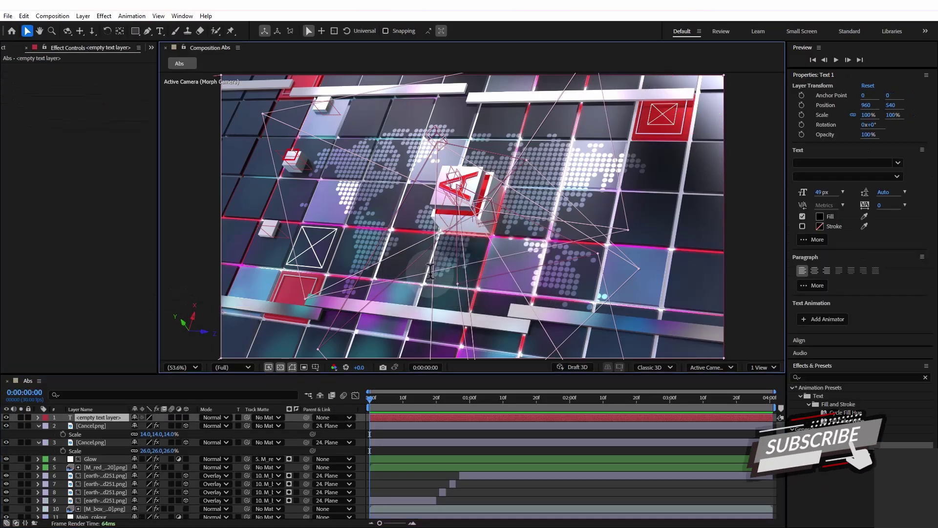
text(00)
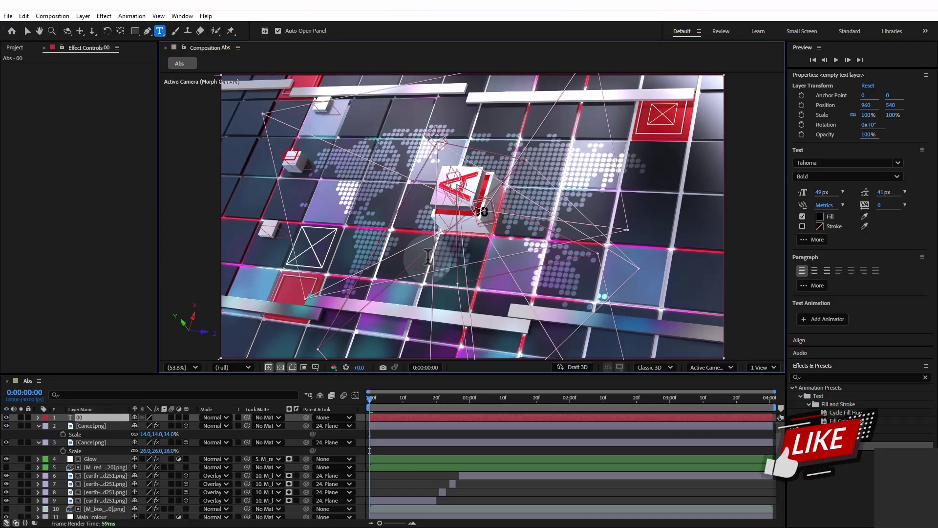
click(32, 62)
click(28, 32)
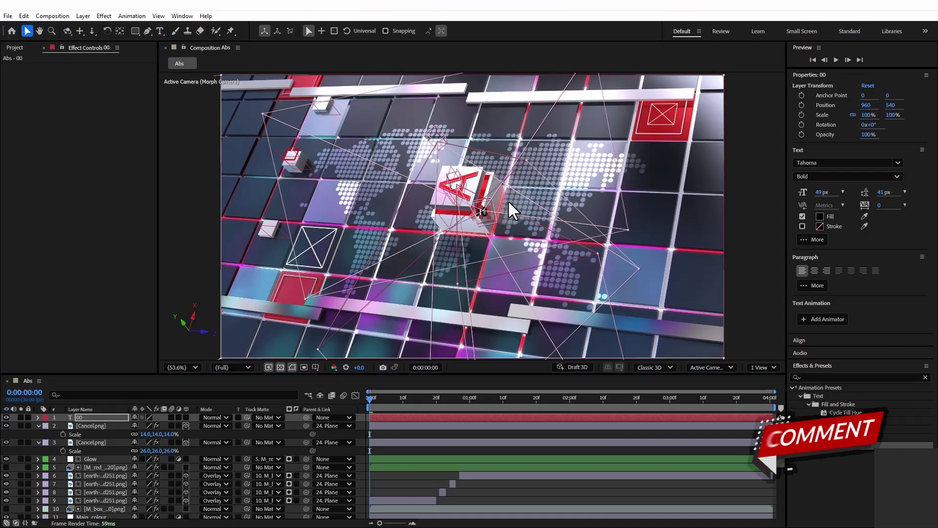
Step: Solo the 00 text layer and set its fill colour to white, F7F7F7
click(292, 367)
click(20, 417)
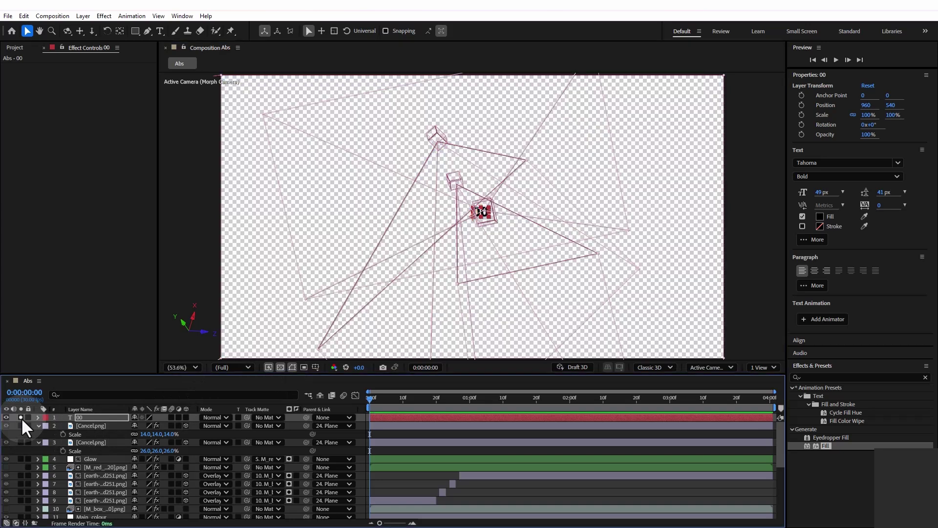
click(820, 217)
drag(476, 262, 307, 212)
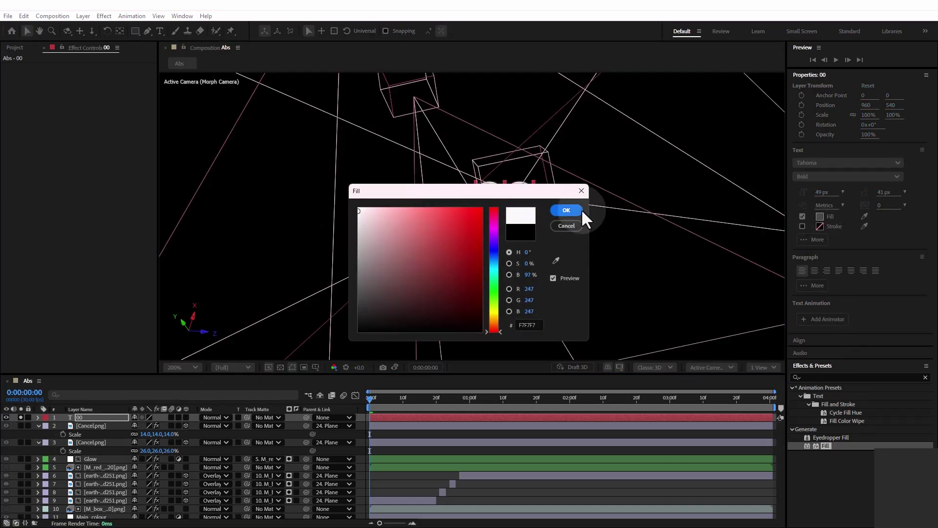
click(578, 210)
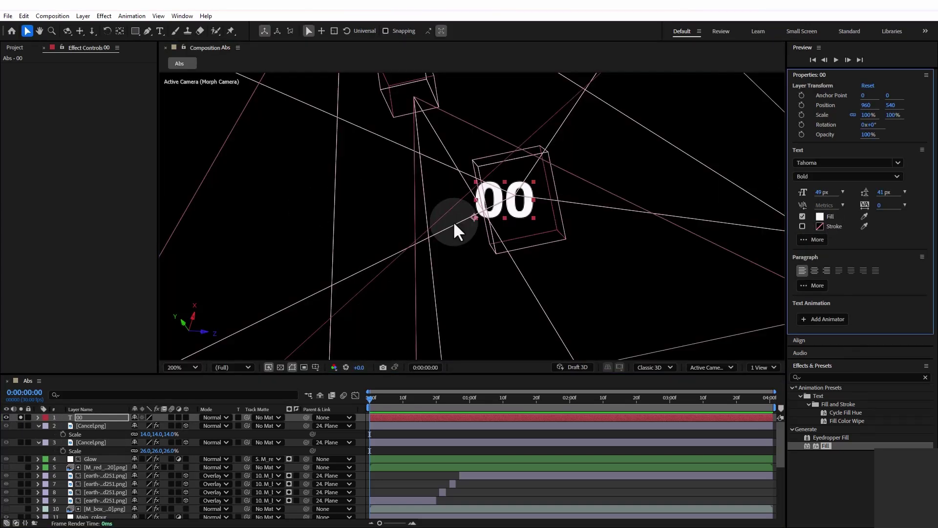
Step: Centre the 00 text's anchor point, then show all layers again and scale the text to 578%
click(120, 31)
drag(491, 288, 506, 199)
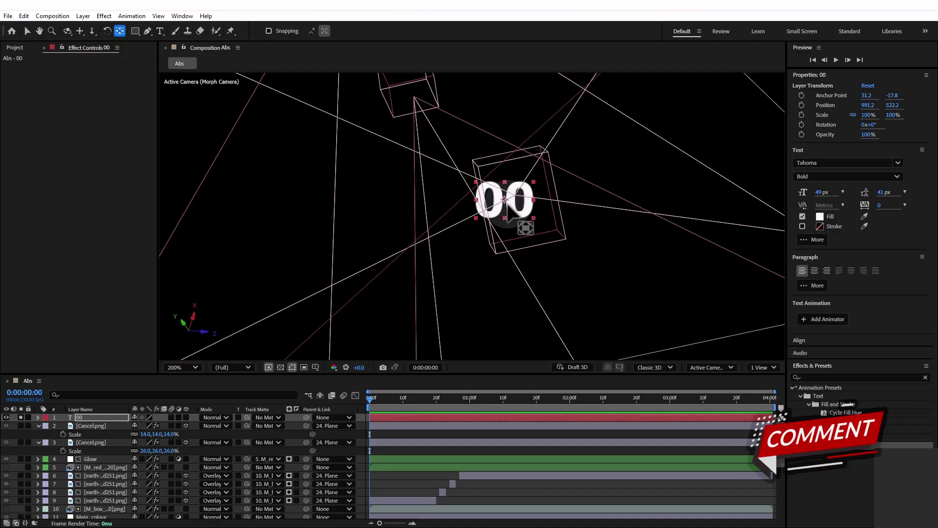
key(shift+slash)
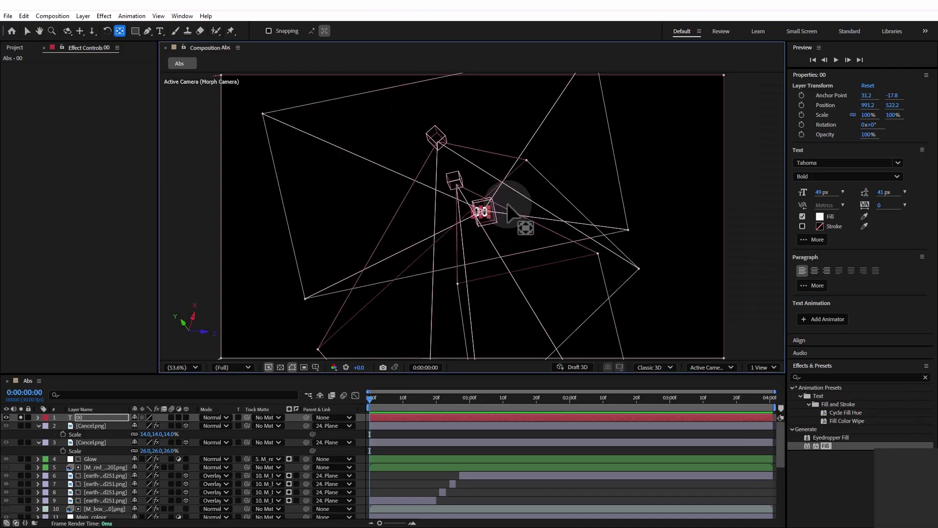
click(20, 417)
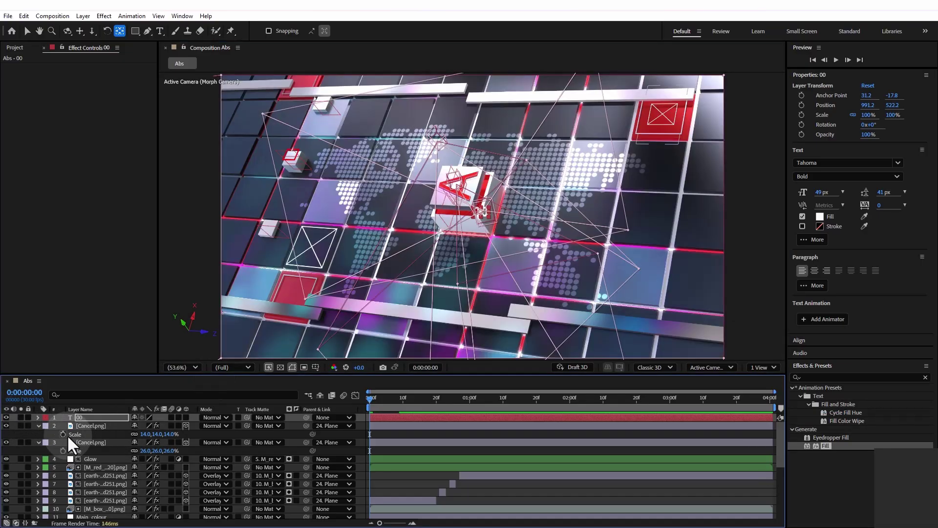
key(s)
drag(146, 425, 342, 394)
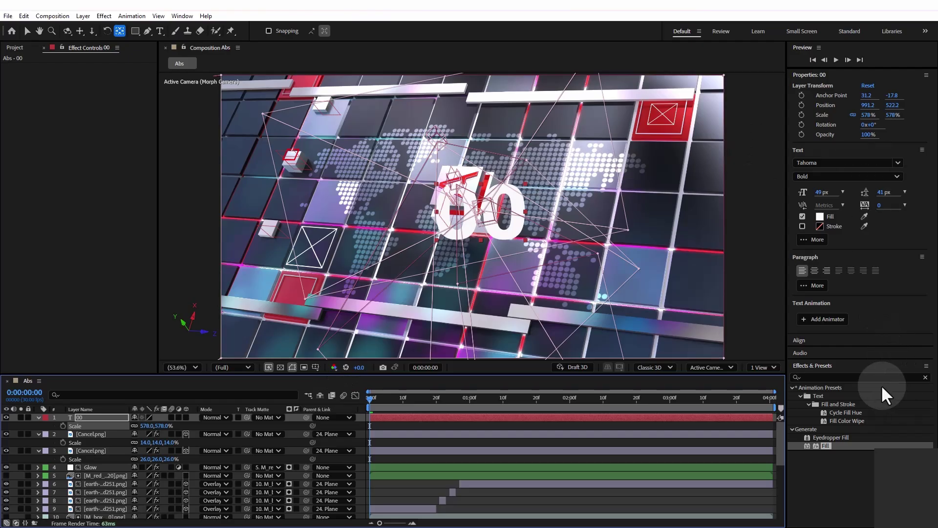
Step: Apply the Timer Countdown preset to the 00 text and move the timer to about 245.1, 512.9
click(925, 378)
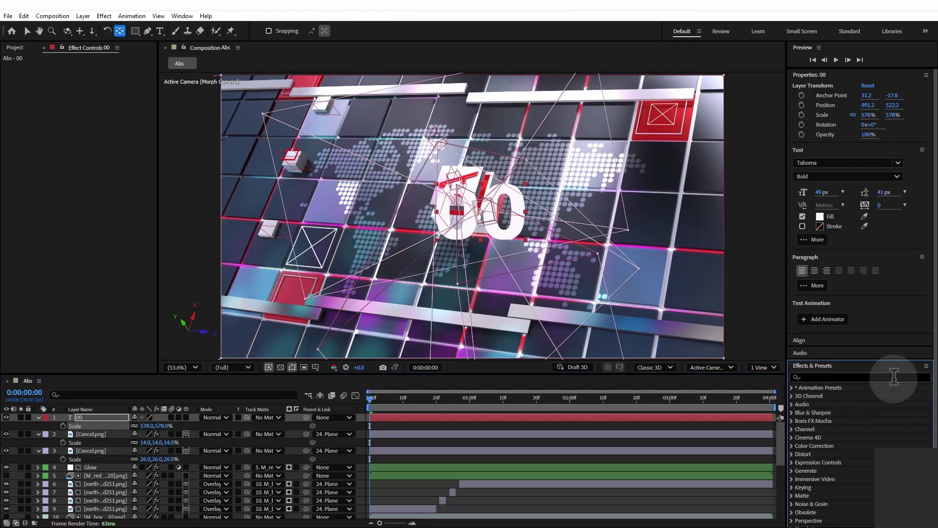
text(time)
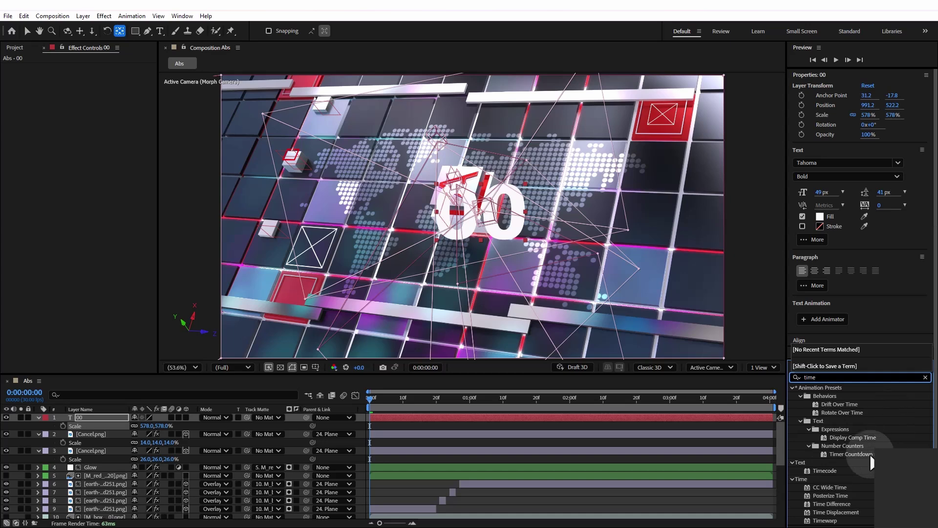
double_click(852, 454)
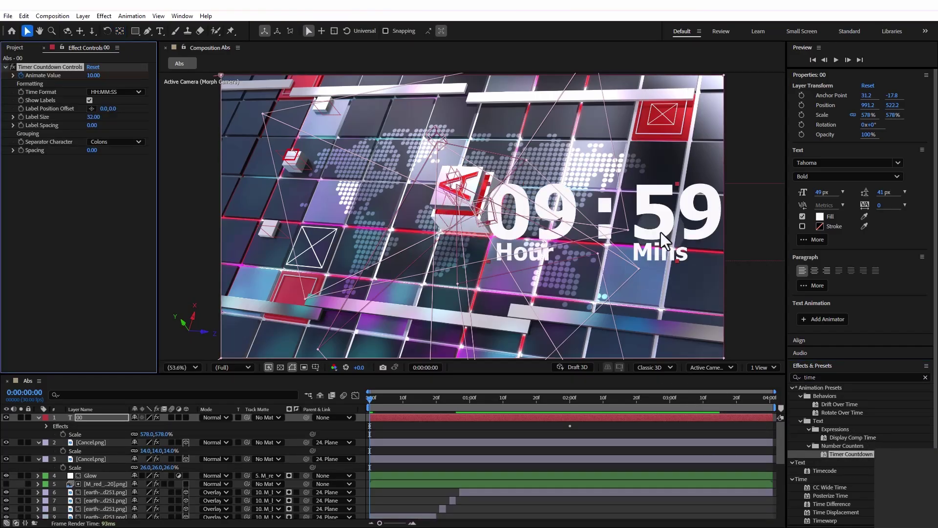
drag(665, 221, 468, 221)
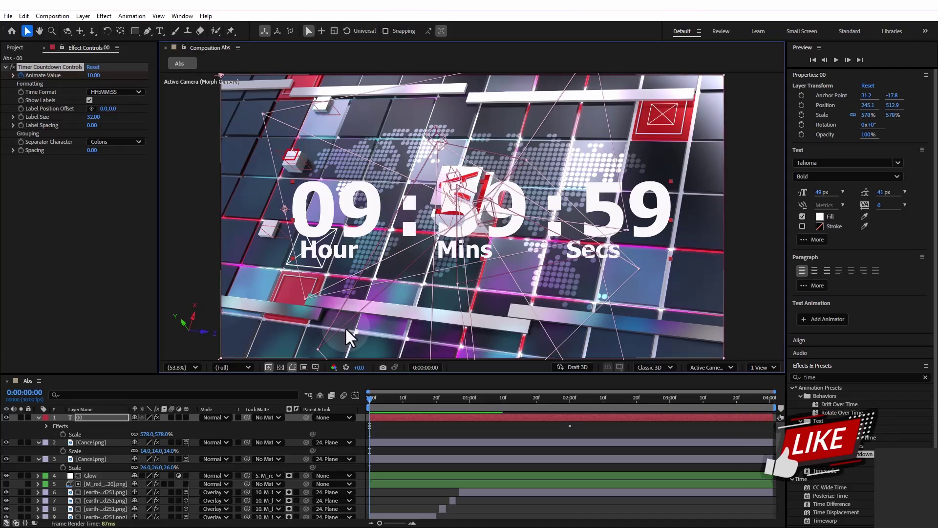
Step: Swap the timer's Animate Value keyframes so it counts up from zero, hide its labels and set the time format to MM:SS
key(u)
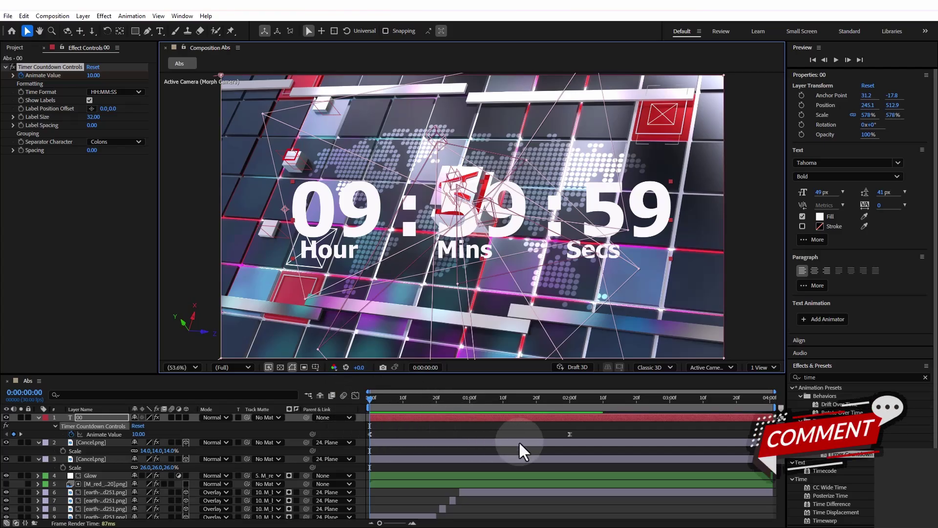
click(563, 434)
drag(522, 437, 370, 441)
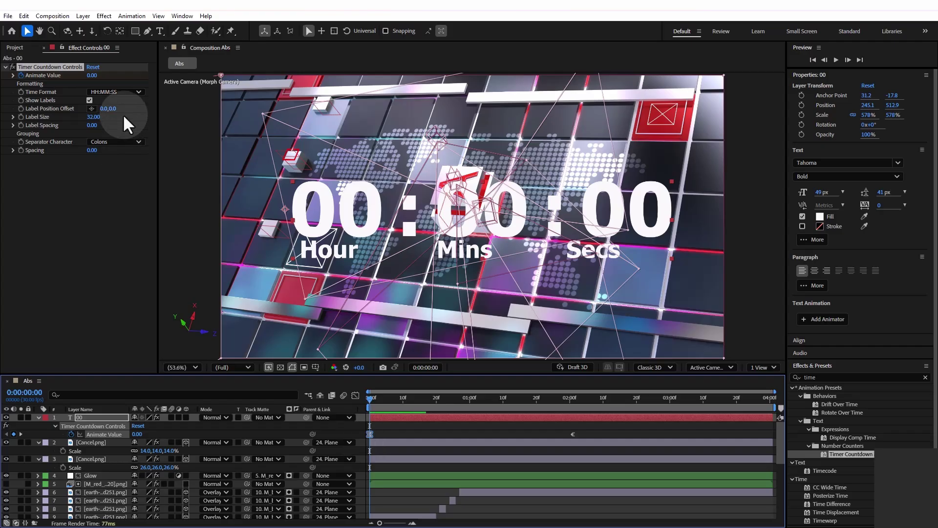
click(89, 100)
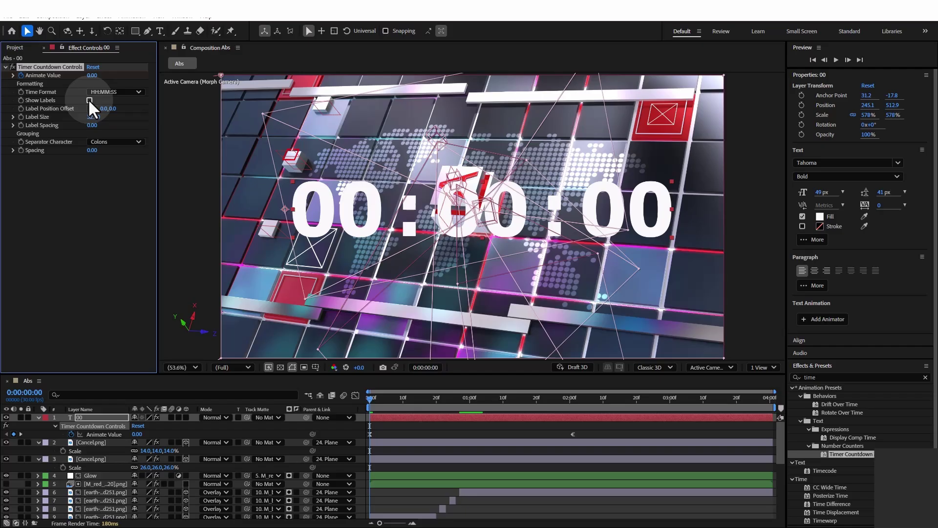
click(100, 92)
click(109, 103)
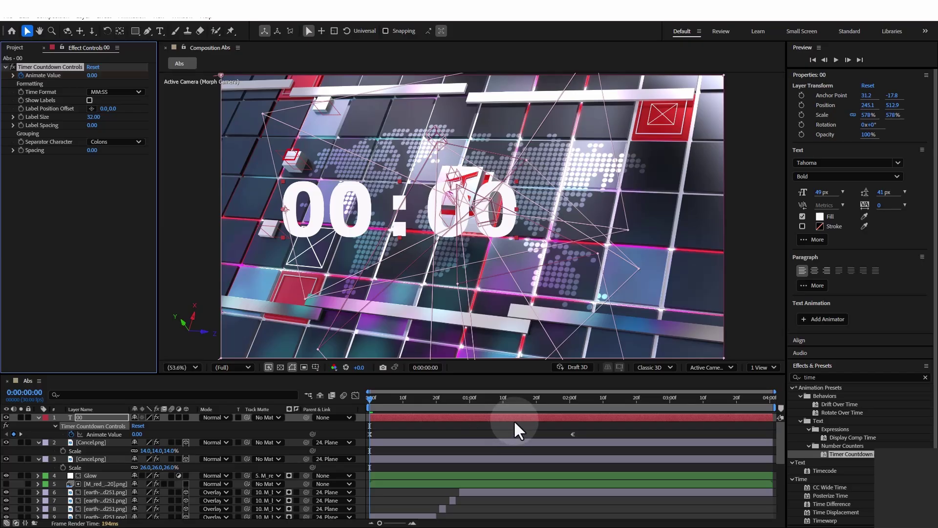
Step: Set the timer's second Animate Value keyframe to 20 and move that keyframe to the end of the composition
key(k)
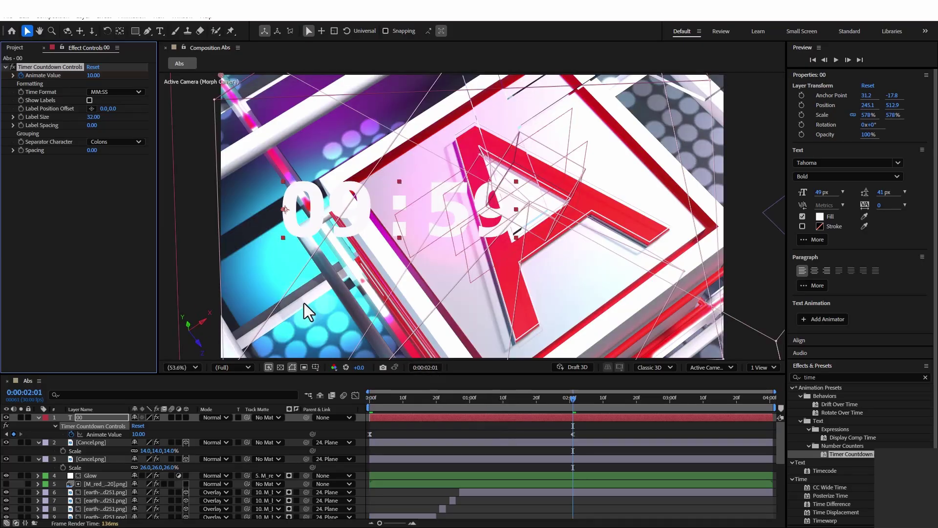
click(94, 76)
text(999)
key(Return)
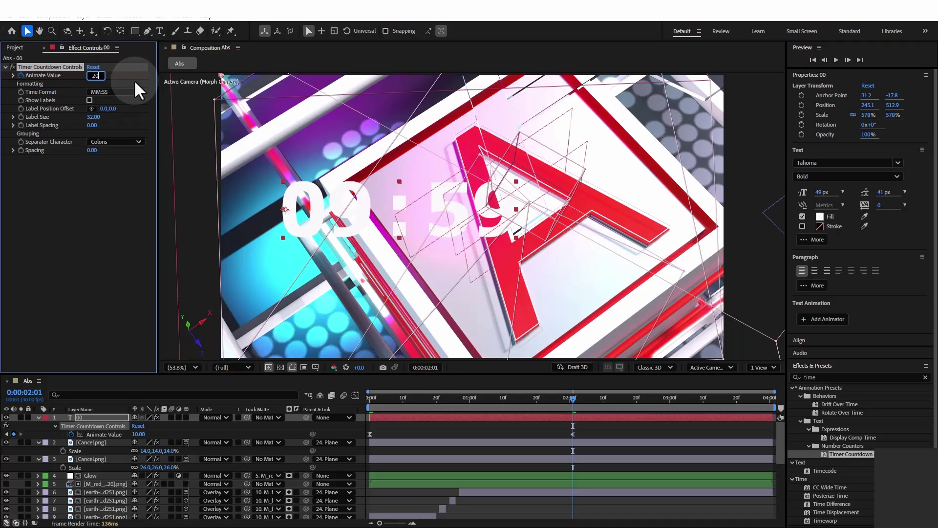
drag(573, 434, 773, 444)
key(Home)
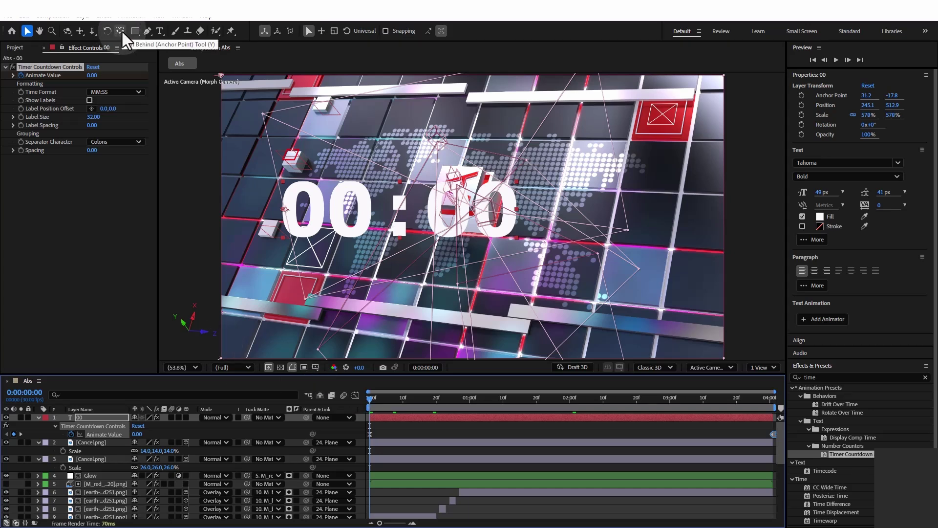
Step: Centre the timer text's anchor point and make it a 3D layer parented to the Plane layer
click(118, 29)
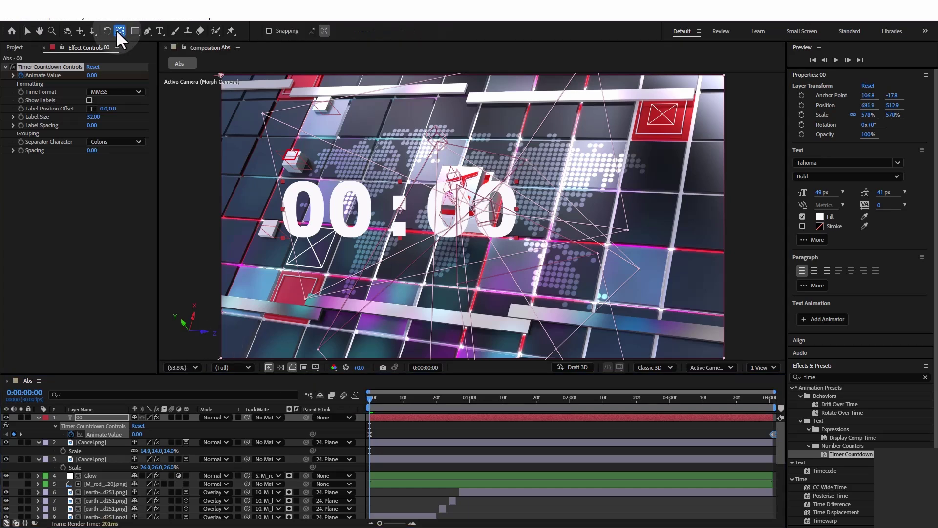
click(186, 417)
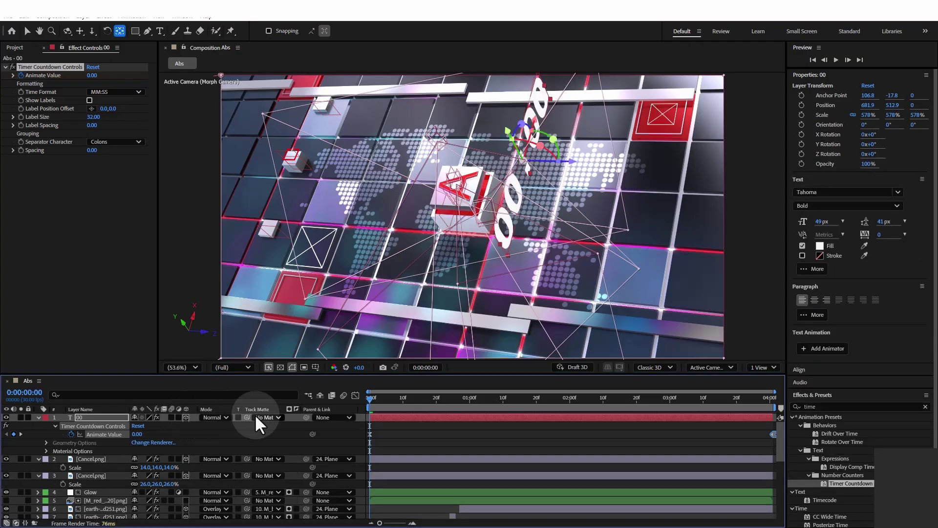
drag(309, 419, 94, 514)
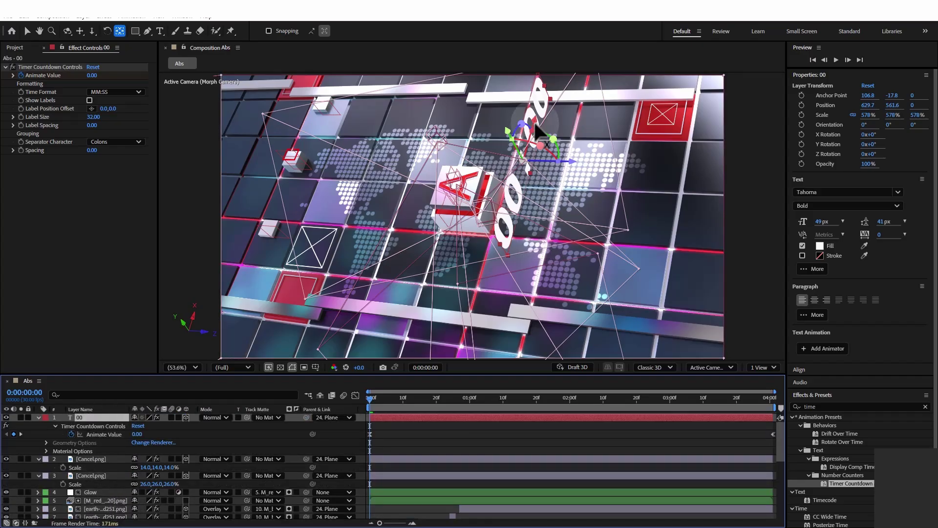
Step: Move the timer text across the floor to an X position of about -107.6
key(v)
drag(526, 137, 493, 259)
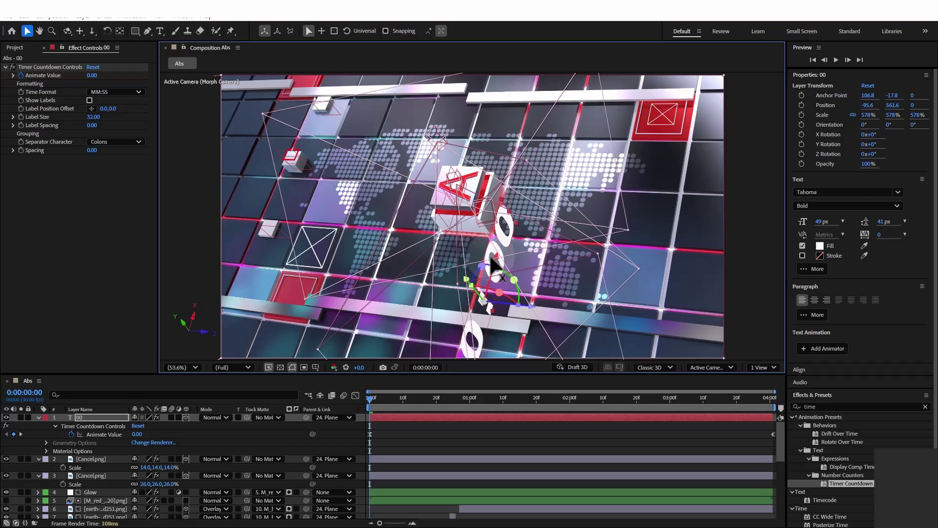
key(ctrl+z)
drag(546, 111, 503, 254)
Step: Lay the timer text flat on the floor with an X Rotation of -90° and a Z Rotation of 90°
key(r)
click(142, 434)
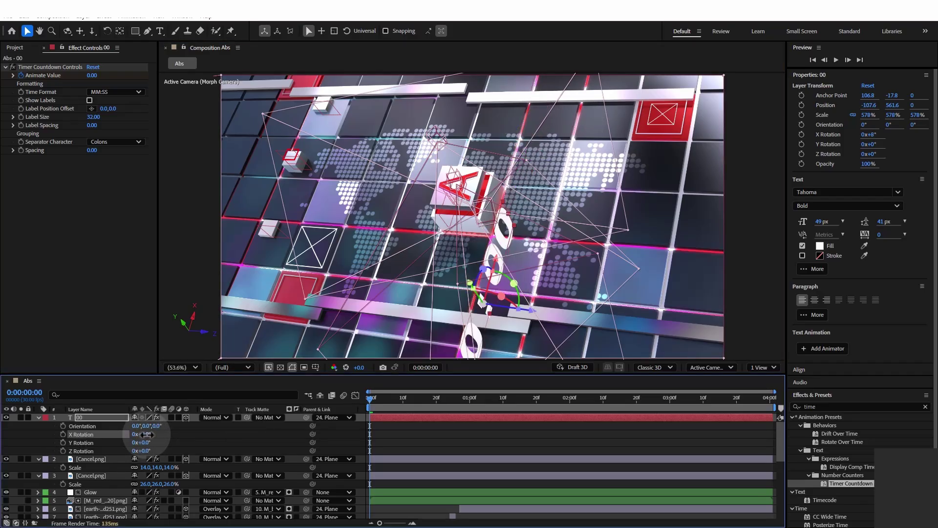
text(8)
text(-90)
key(Return)
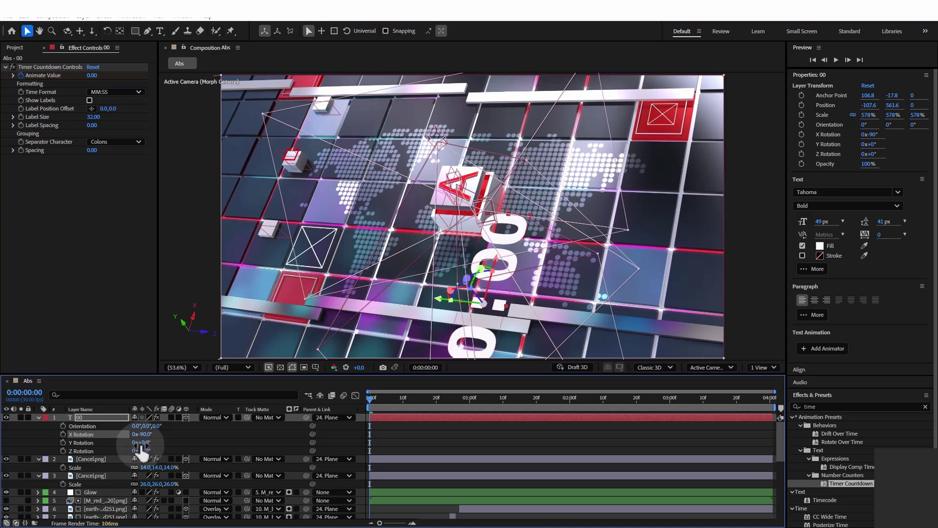
drag(139, 450, 157, 445)
click(158, 445)
text(90)
key(Return)
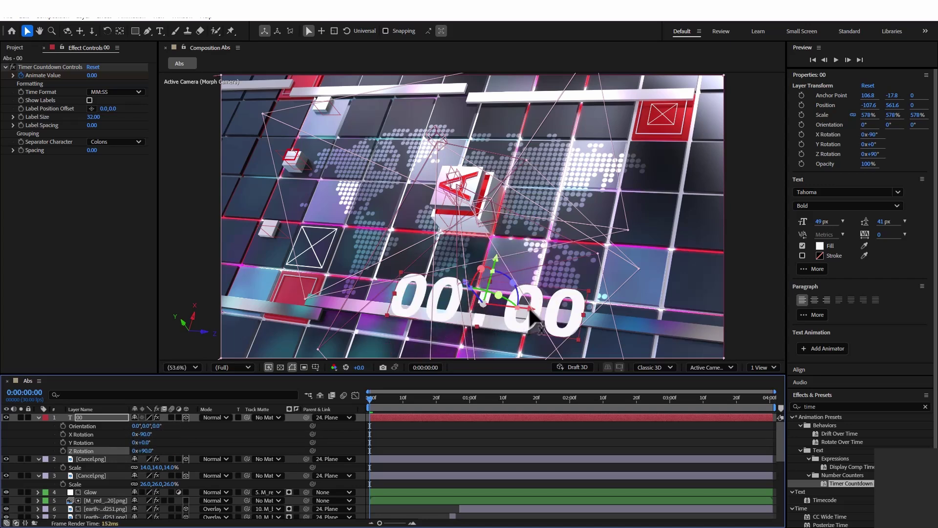
Step: Shift the timer text to a Z position of about 196.4 and scale it to 134%
drag(509, 298, 489, 323)
key(s)
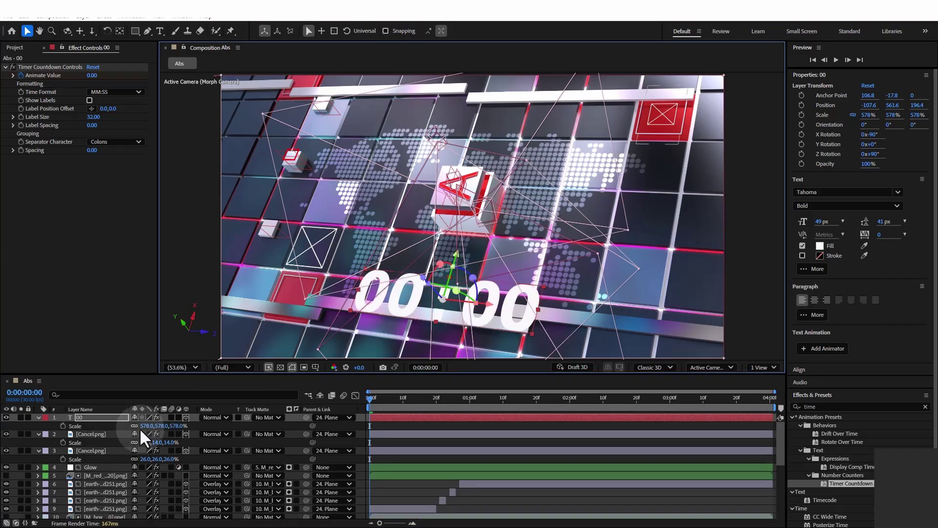
drag(141, 427, 6, 494)
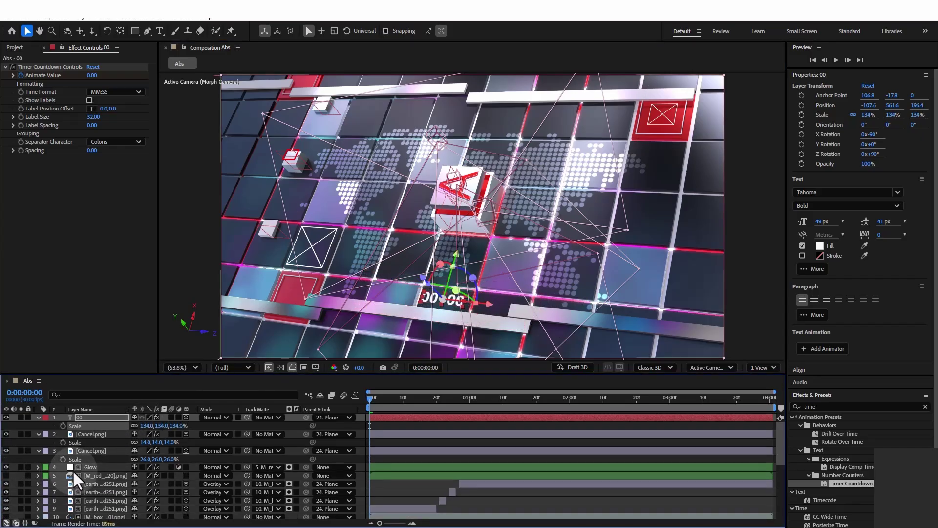
Step: Preview the timer and delete its first Animate Value keyframe at the start of the composition
key(space)
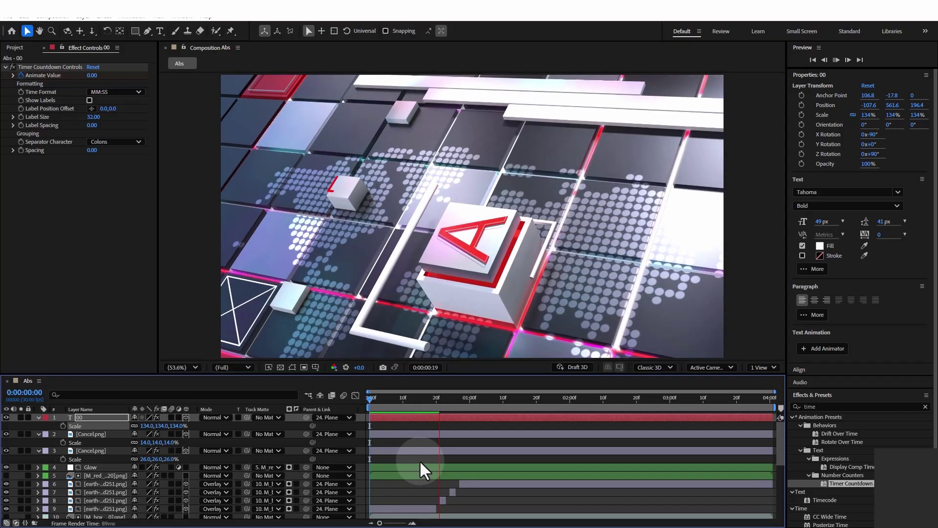
key(space)
key(u)
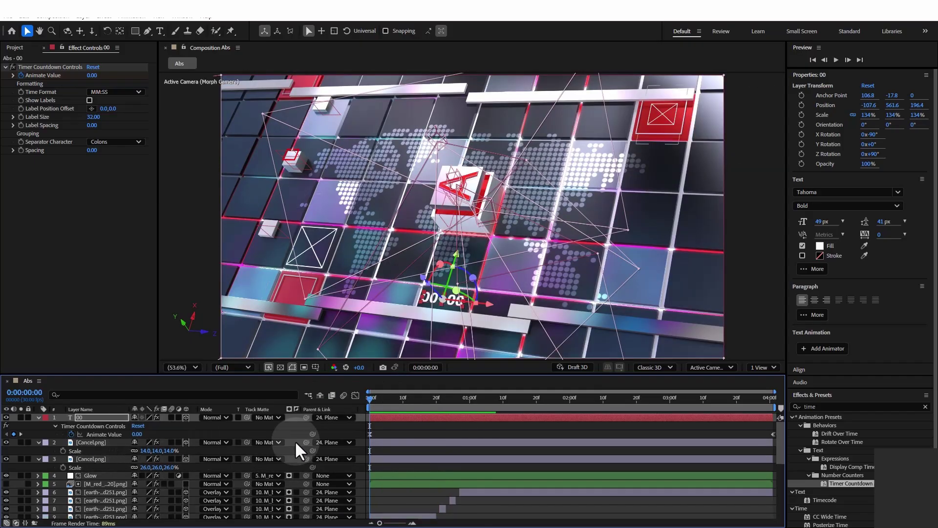
click(369, 433)
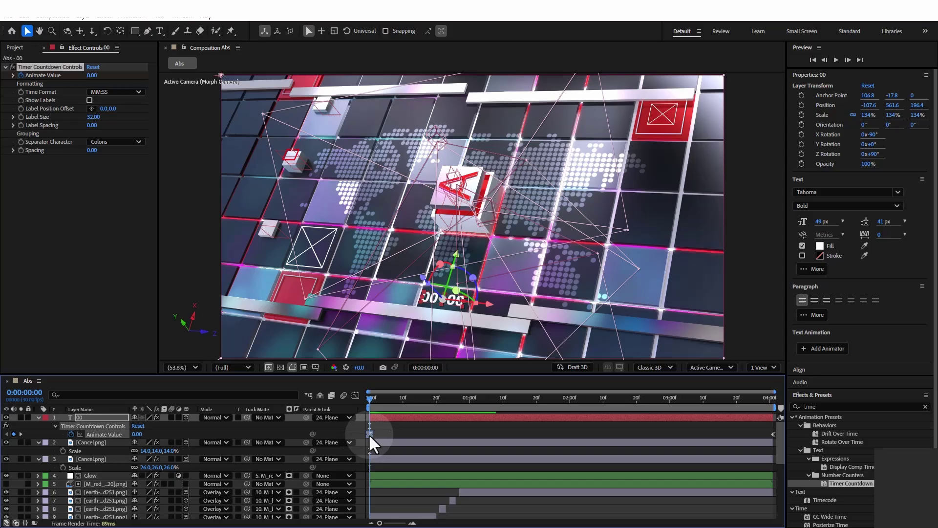
key(Delete)
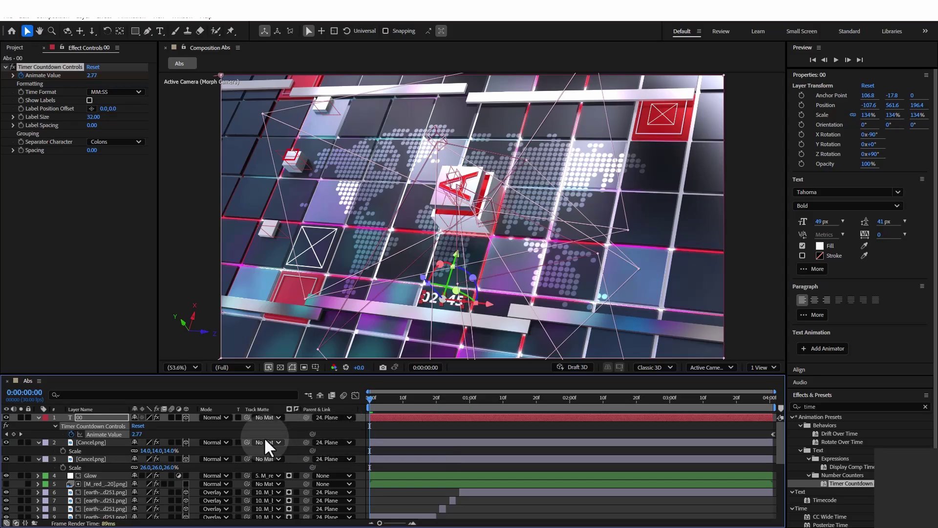
Step: Play back the composition and examine close up at frame 14 where the large Cancel graphic overlaps the small floor box
key(space)
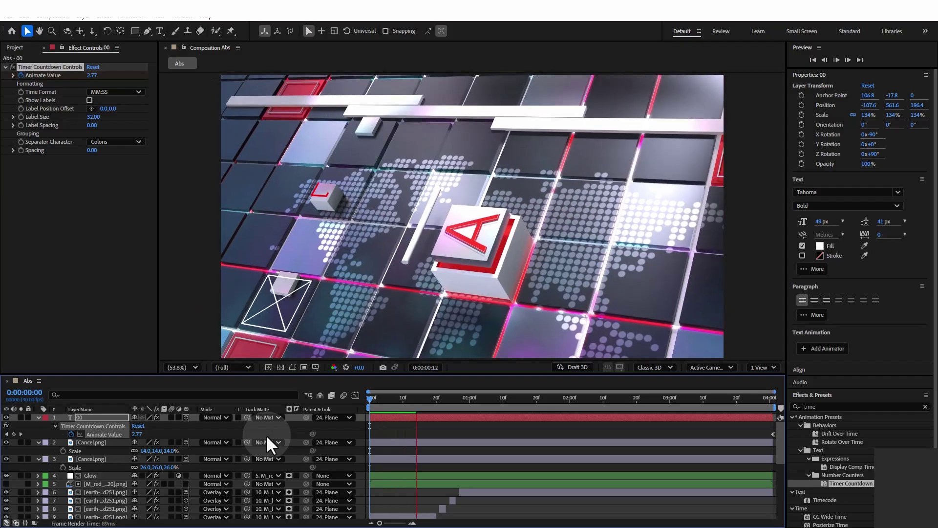
click(285, 287)
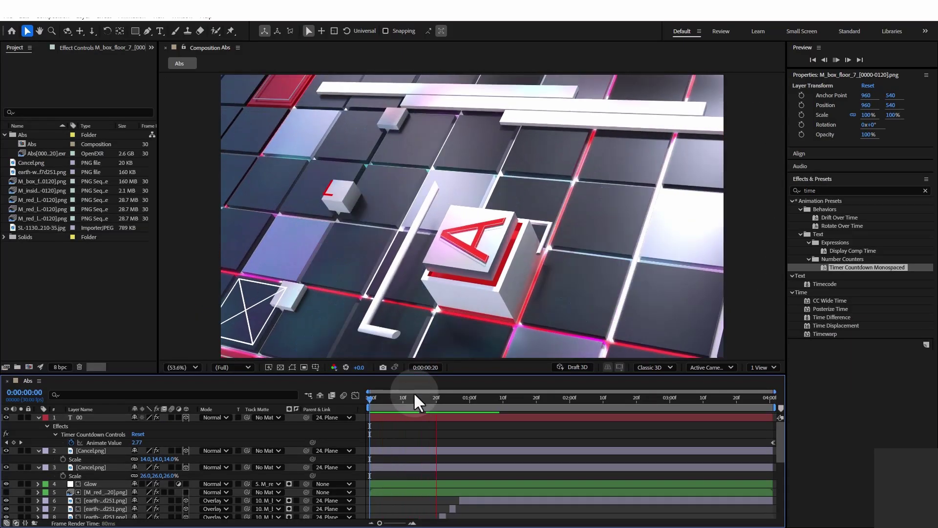
key(space)
drag(314, 304, 504, 401)
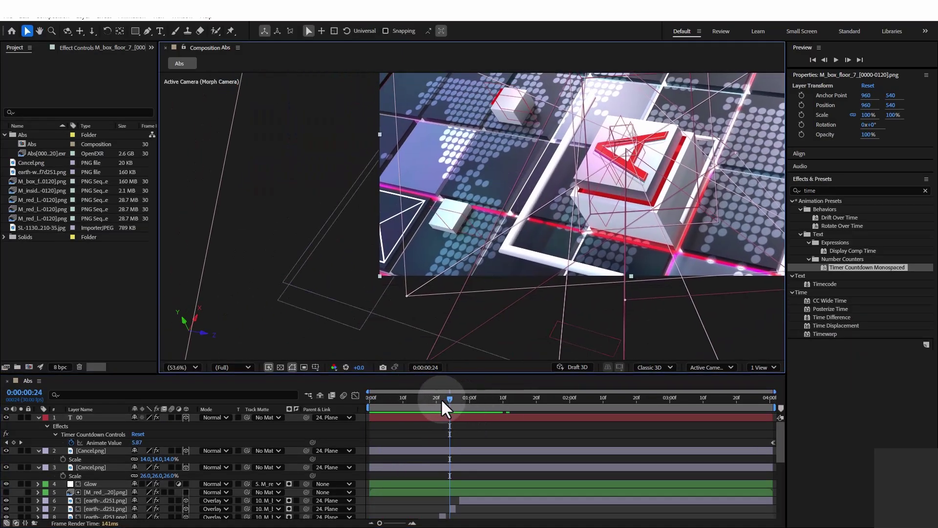
drag(441, 398, 417, 400)
scroll(416, 269, up, 4)
key(h)
drag(465, 218, 430, 257)
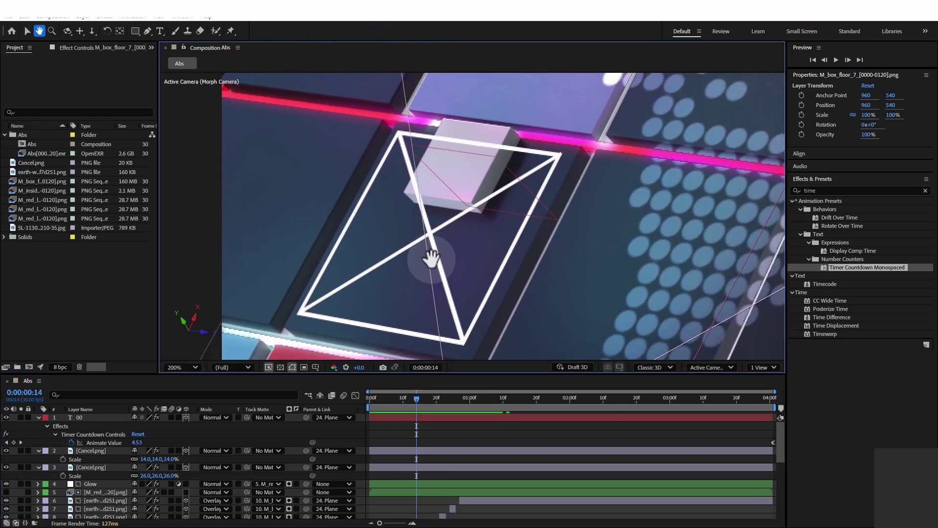
scroll(430, 259, up, 2)
key(v)
scroll(428, 261, down, 4)
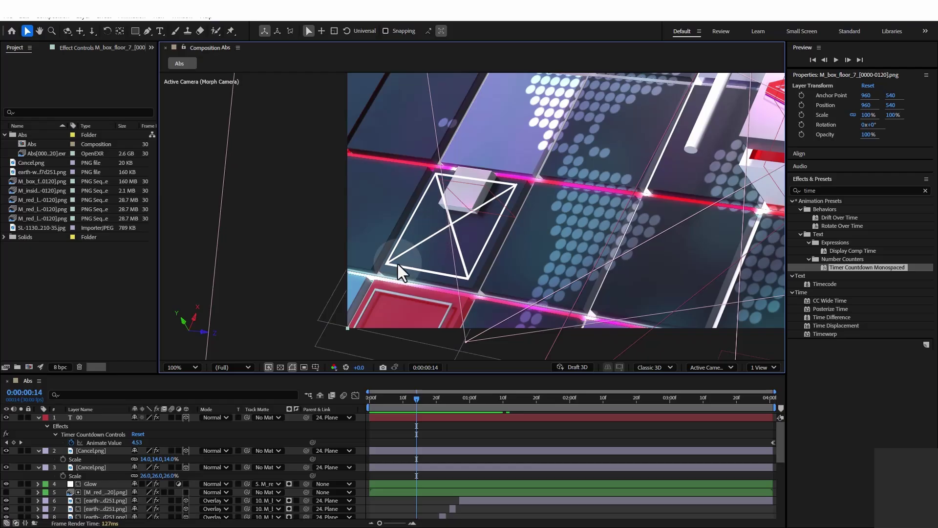
Step: Set the M_box_floor_7 layer as track matte for the 00 text and both Cancel.png layers, and check the box overlap
click(84, 416)
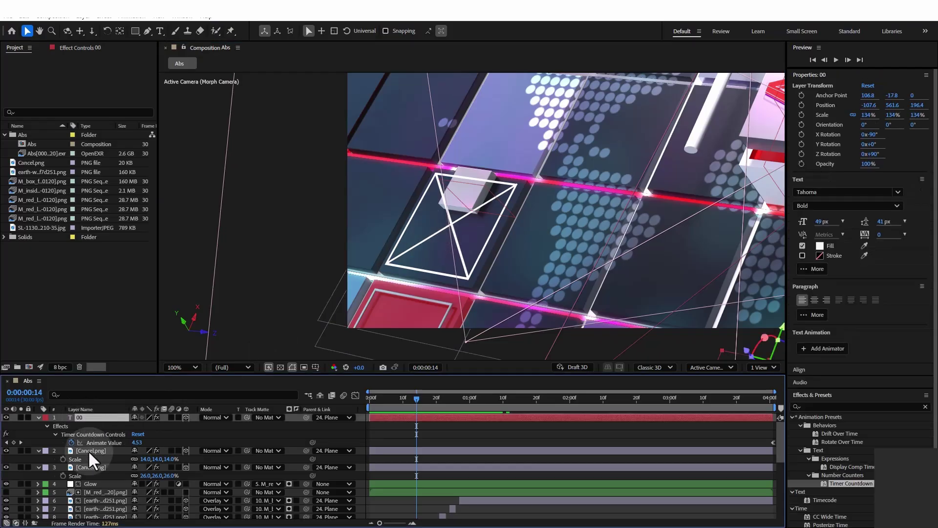
shift+click(88, 451)
shift+click(89, 468)
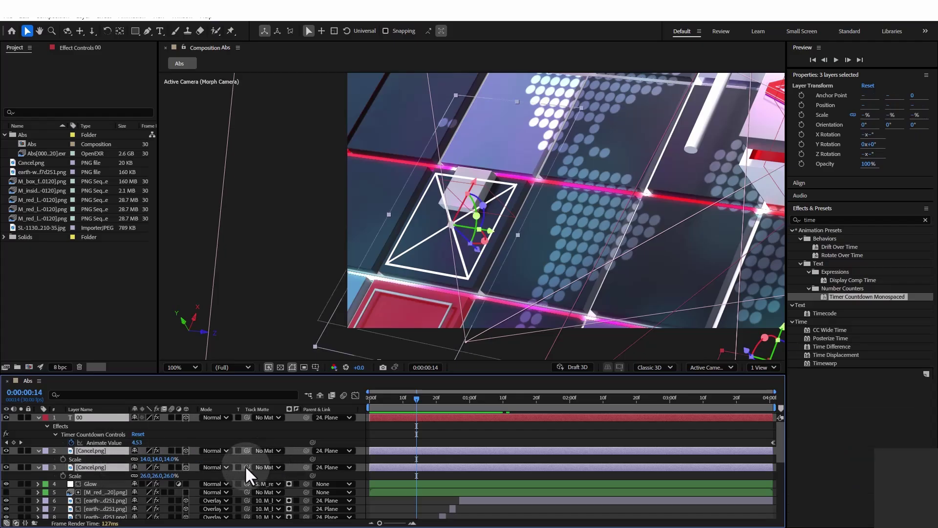
drag(246, 467, 99, 488)
scroll(409, 212, up, 2)
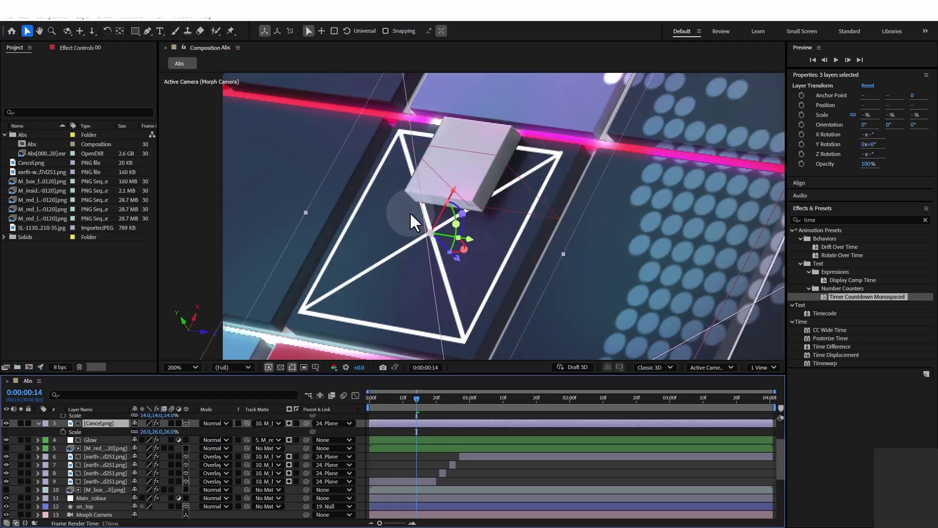
scroll(415, 153, up, 2)
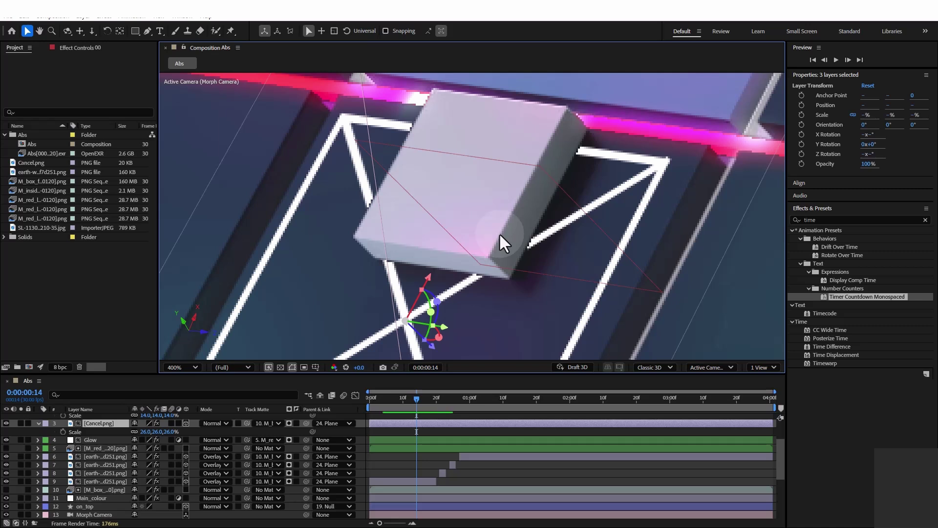
scroll(500, 233, down, 3)
scroll(497, 210, up, 2)
drag(496, 221, 513, 202)
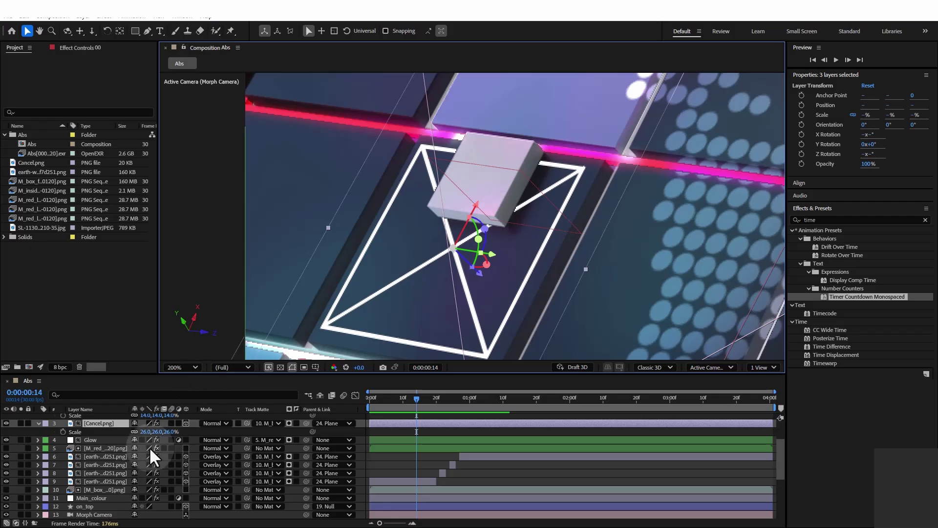
Step: Try out blending modes on the 00 text and both Cancel.png layers and set all three to Overlay
click(218, 447)
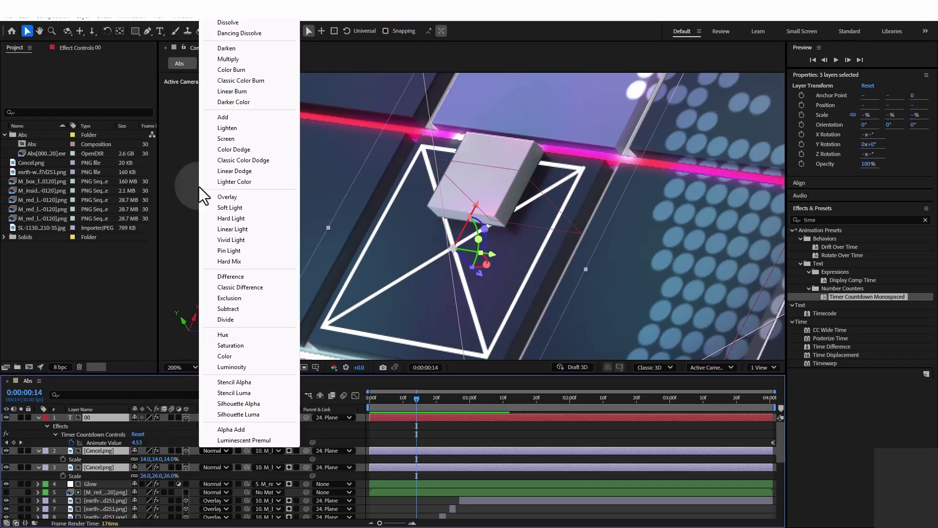
key(Escape)
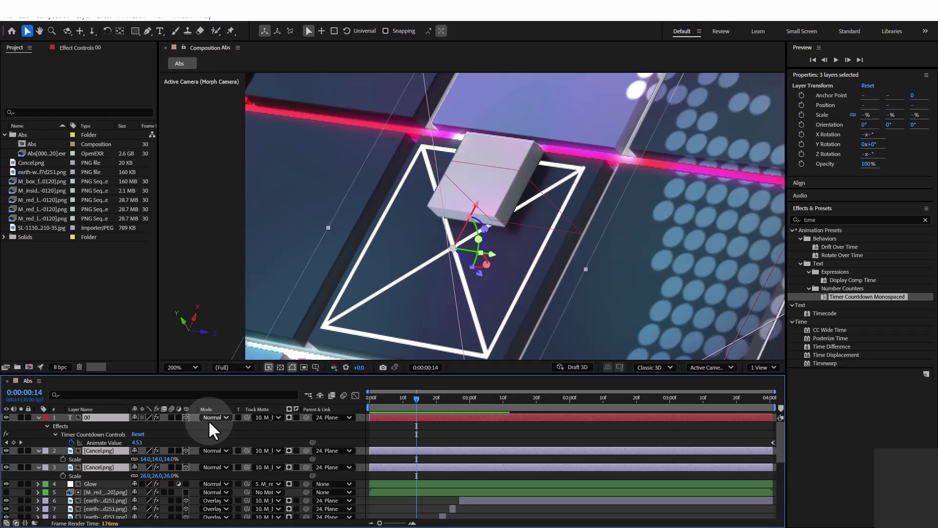
key(shift+equal)
key(shift+equal)
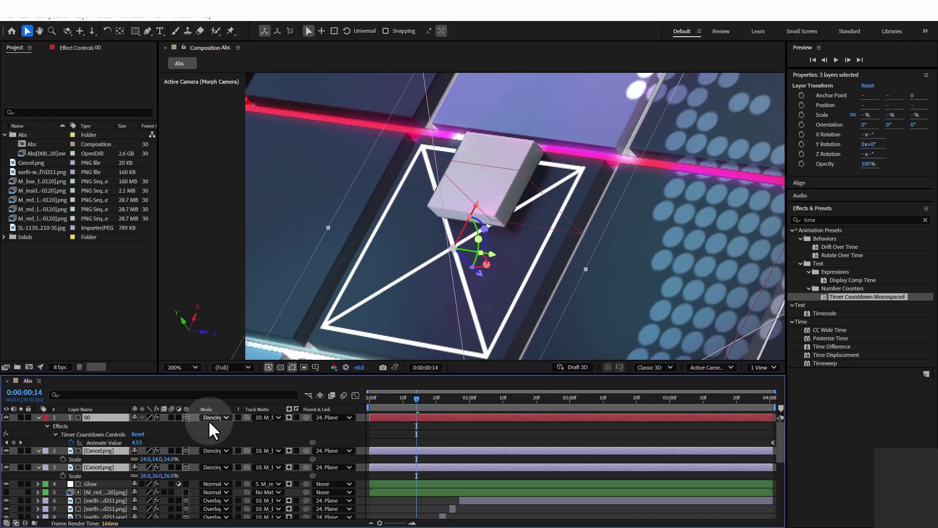
key(shift+equal)
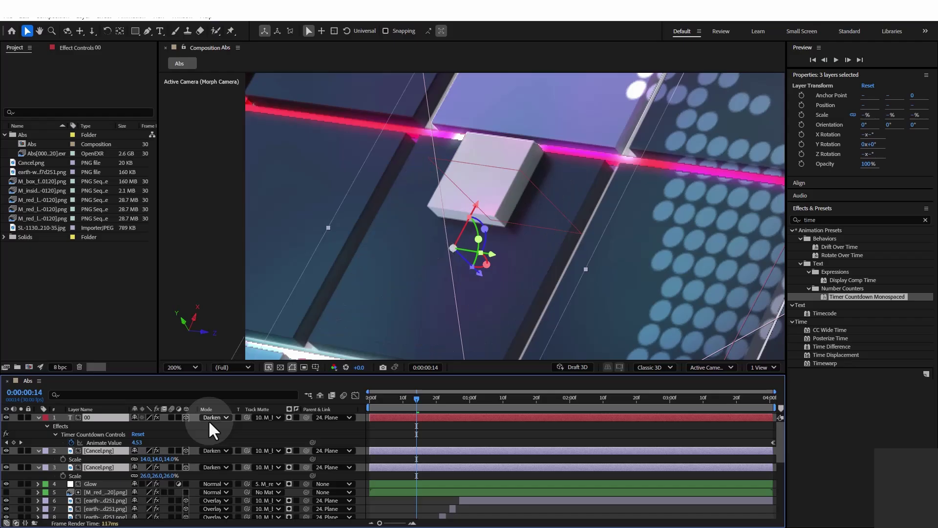
key(shift+equal)
key(shift+equal)
key(shift+equal)
key(shift+equal)
key(shift+equal)
key(shift+equal)
key(shift+equal)
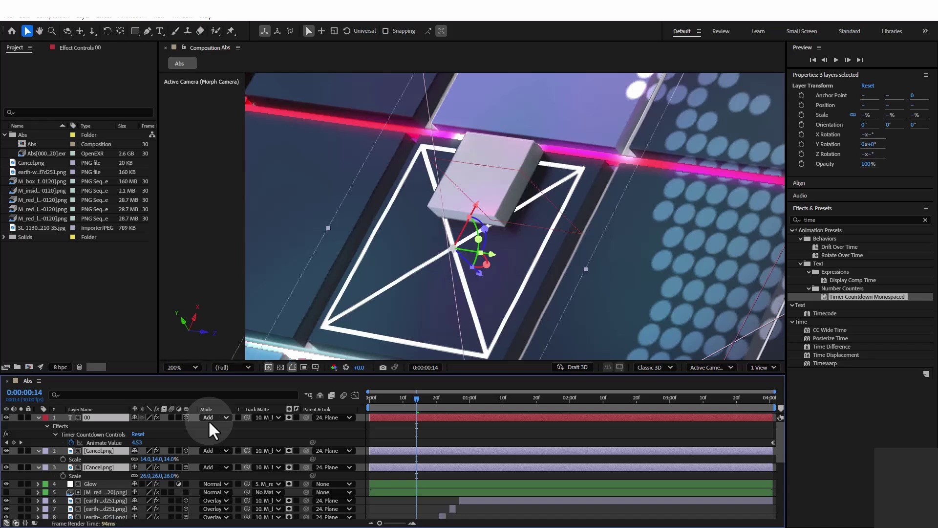
key(shift+equal)
key(shift+equal)
key(shift+equal)
key(shift+equal)
click(210, 417)
click(183, 426)
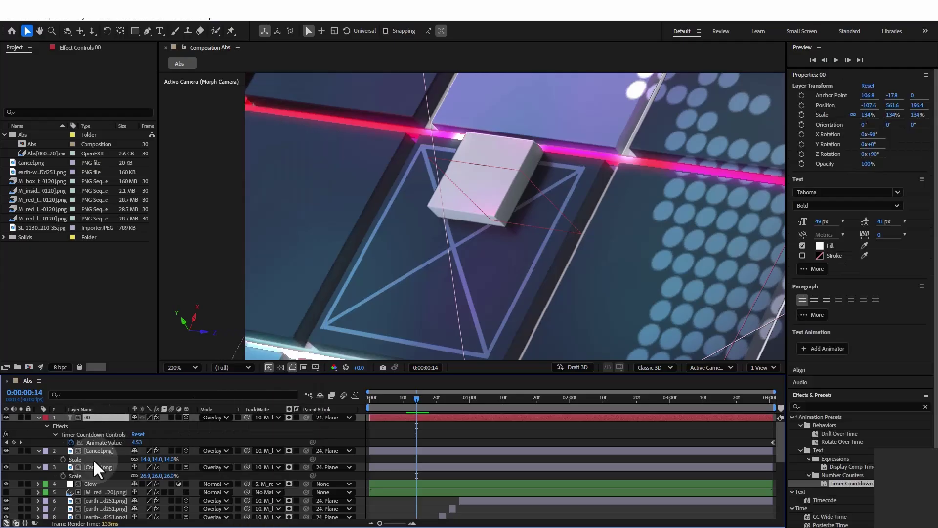
key(shift+minus)
key(shift+equal)
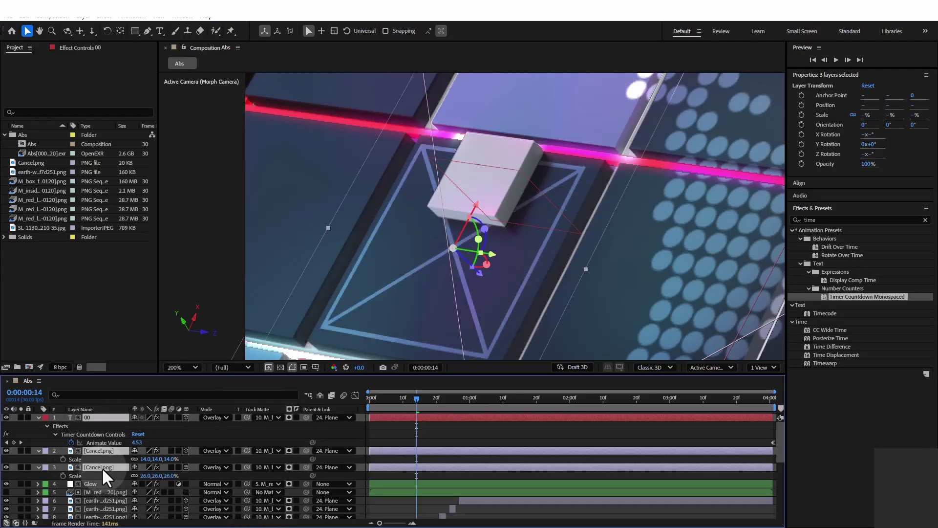
Step: Fit the composition in view and play it back to review the blended floor graphics
key(shift+slash)
key(space)
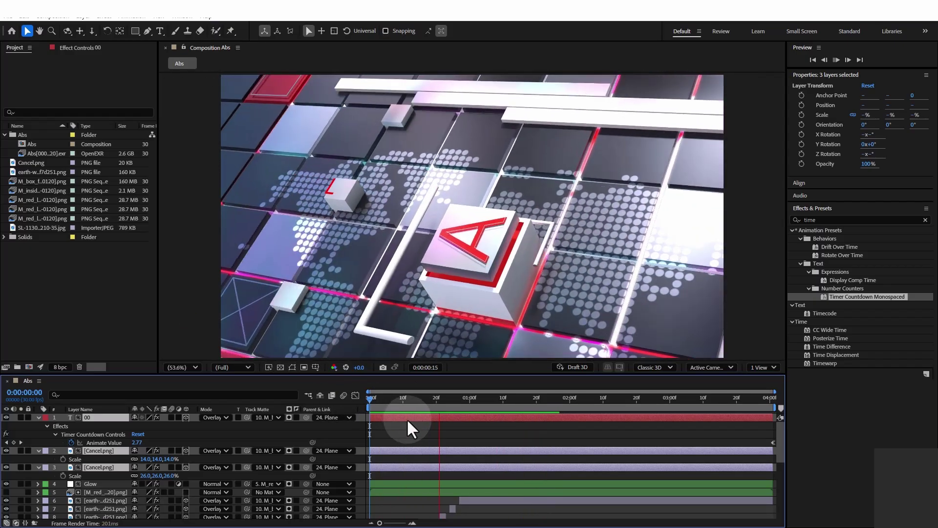
key(space)
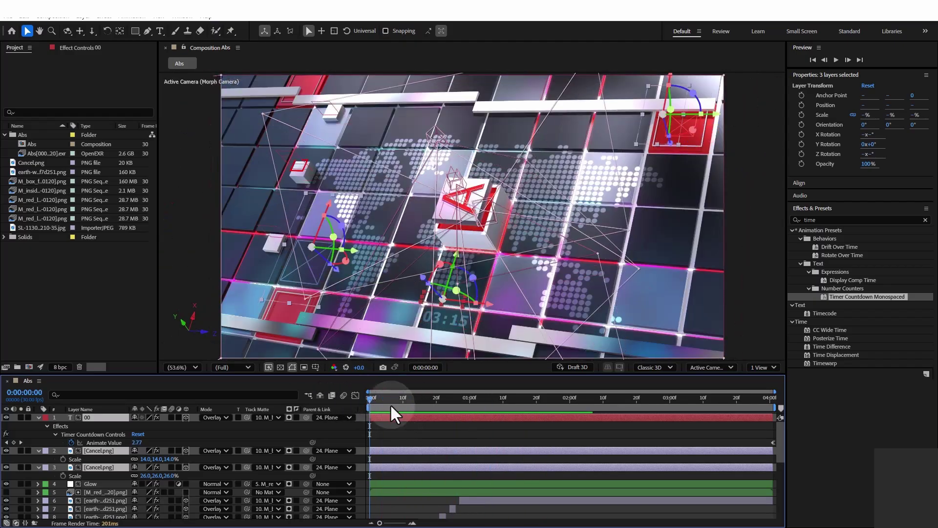
key(space)
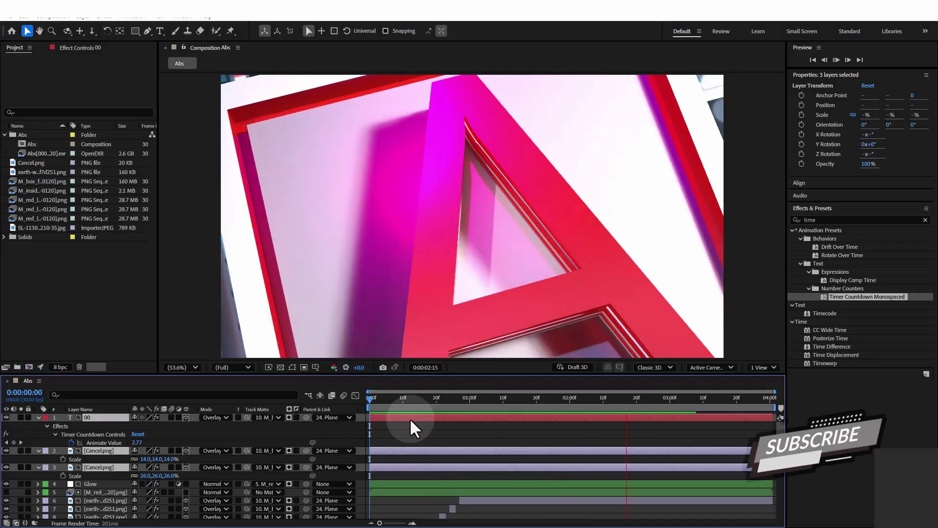
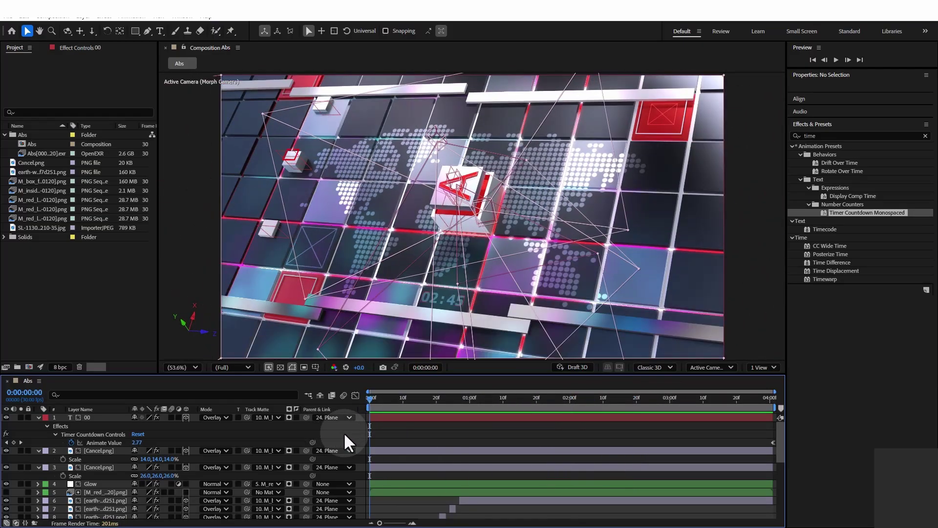
drag(42, 230, 332, 509)
scroll(445, 210, down, 3)
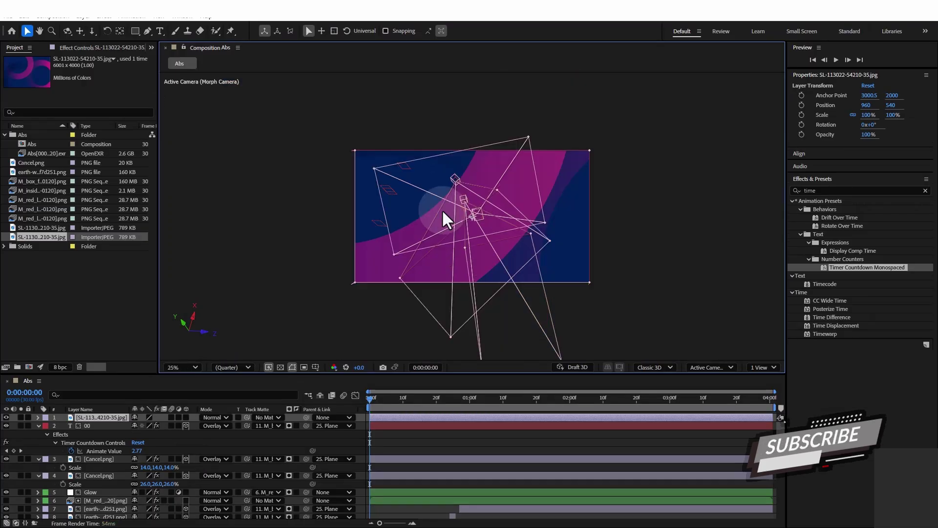
scroll(441, 210, up, 2)
scroll(441, 207, down, 3)
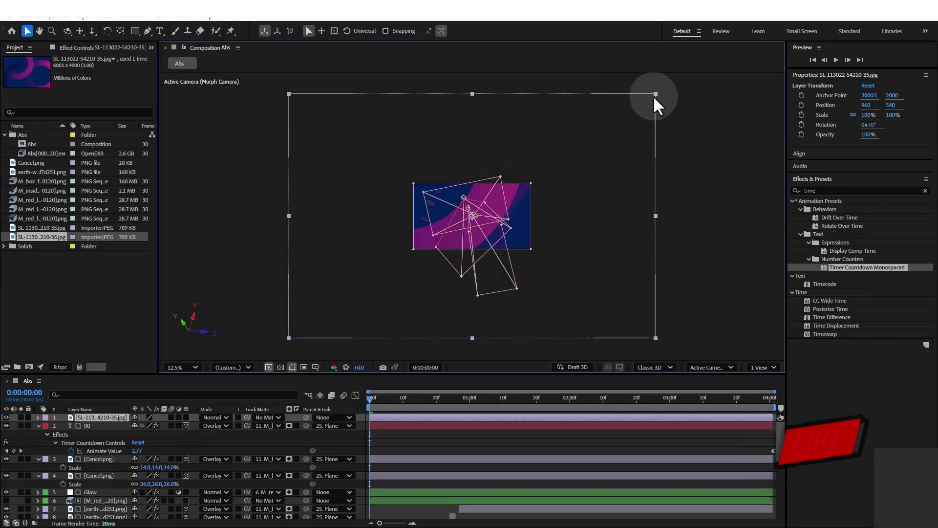
drag(653, 95, 604, 130)
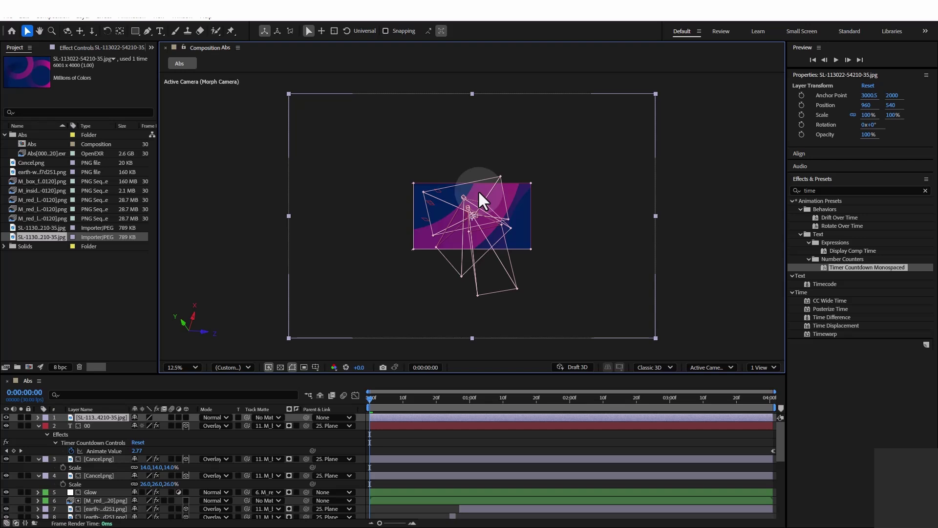
key(ctrl+alt+f)
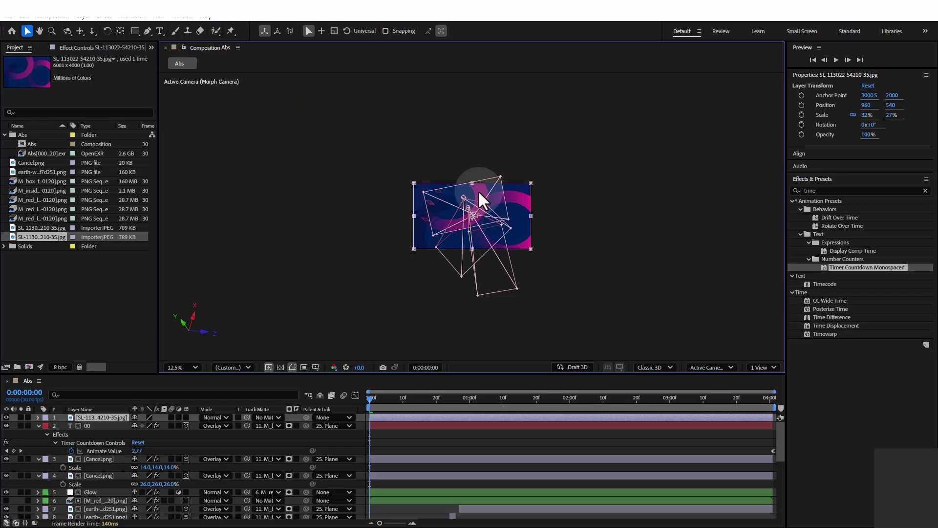
key(shift+slash)
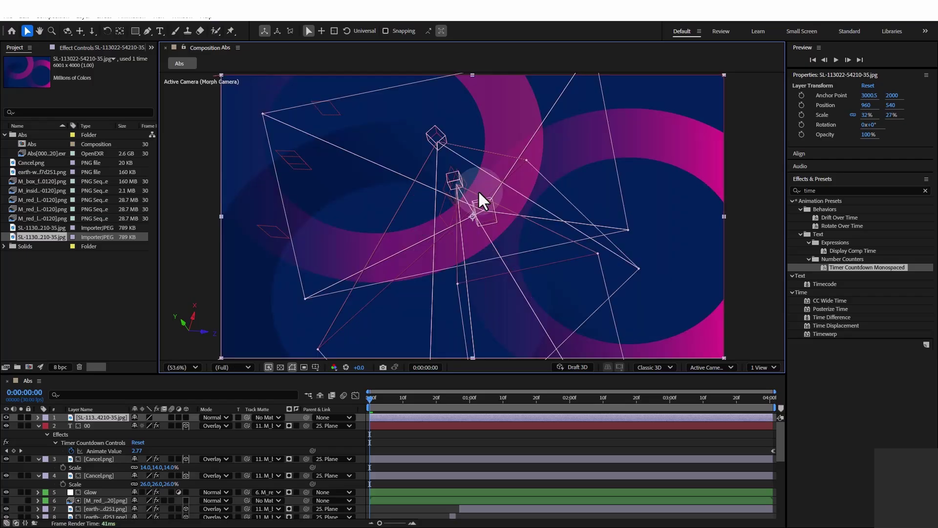
click(5, 418)
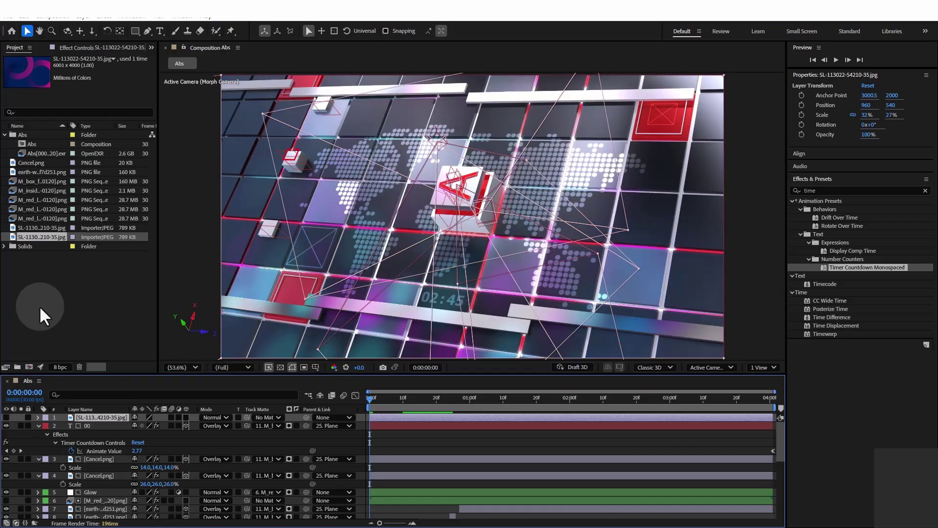
double_click(49, 292)
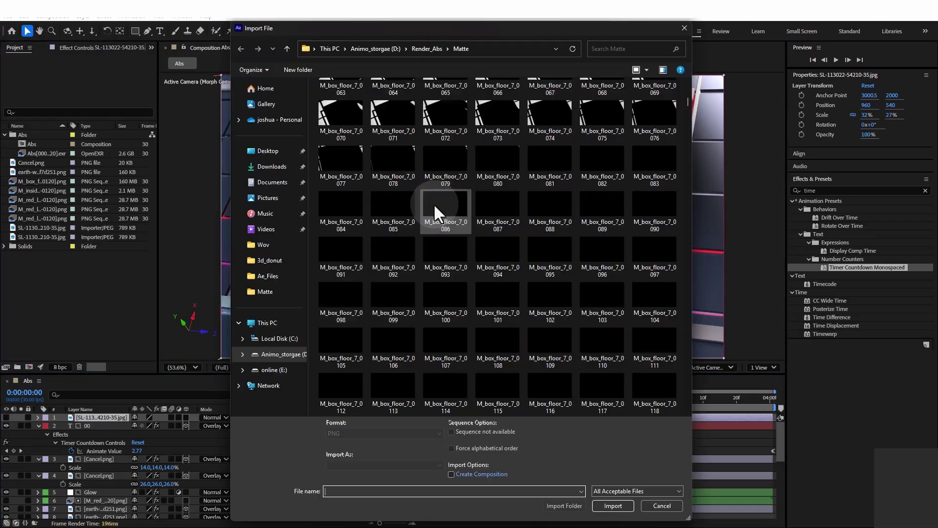
scroll(432, 208, down, 5)
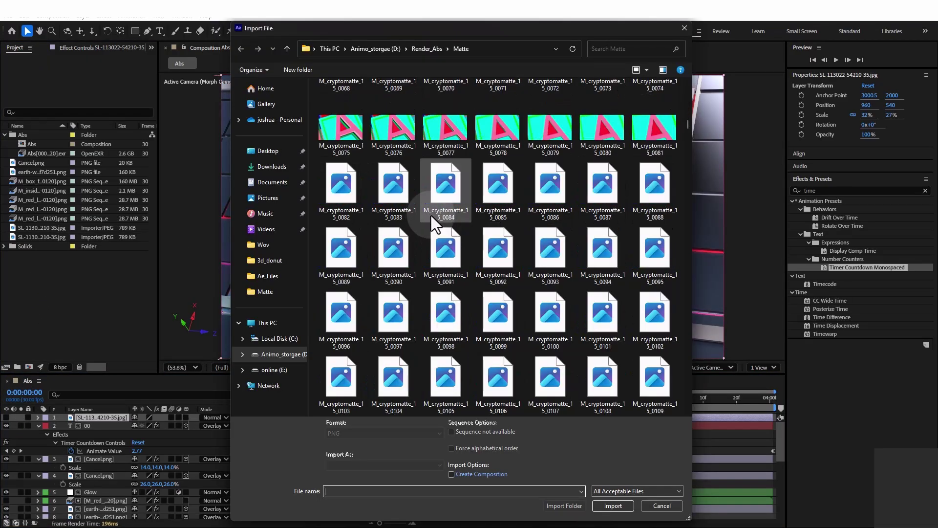
scroll(430, 215, down, 10)
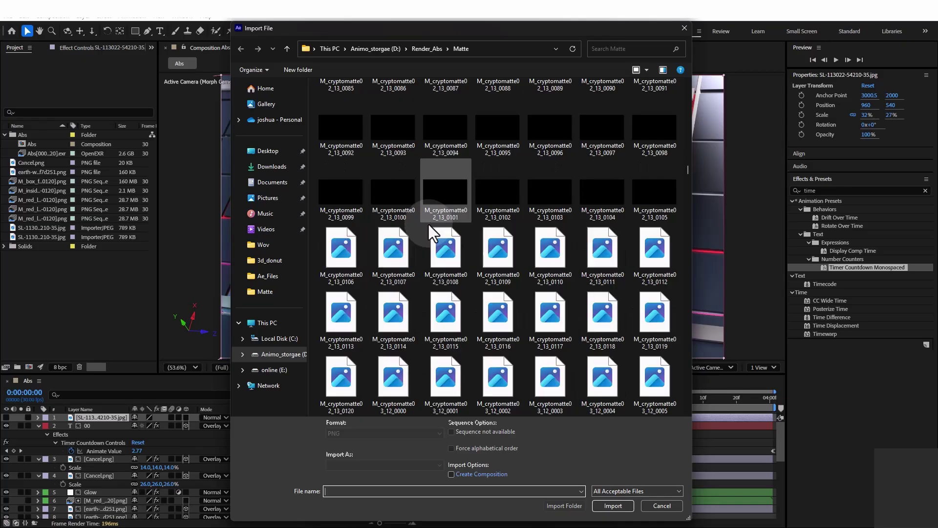
scroll(429, 224, down, 10)
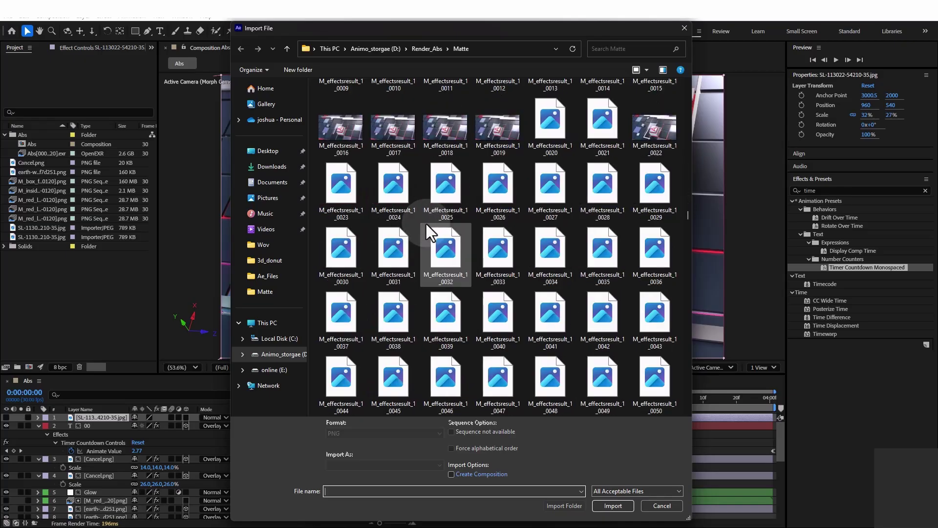
scroll(427, 224, down, 10)
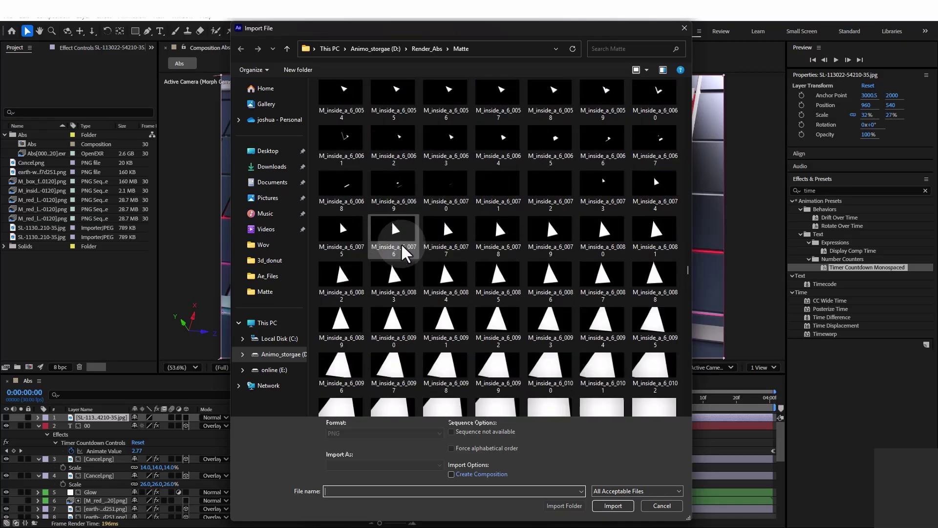
scroll(398, 234, up, 10)
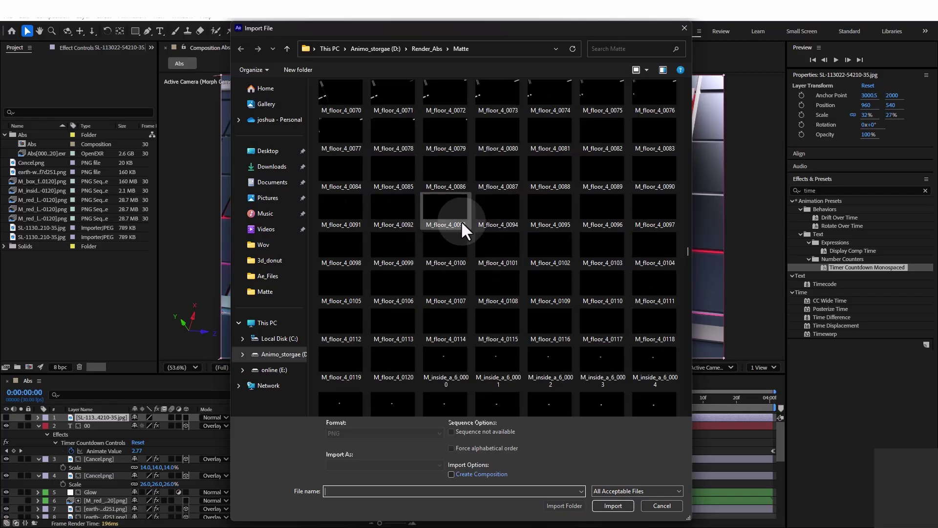
double_click(443, 255)
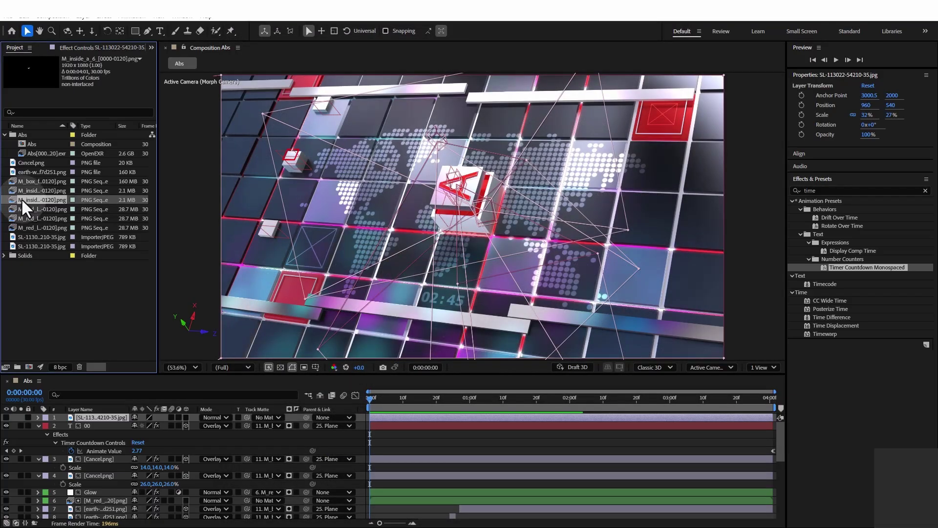
Step: Place the M_inside_a_6 sequence directly beneath the top image layer, solo it and play it back
drag(22, 198, 81, 418)
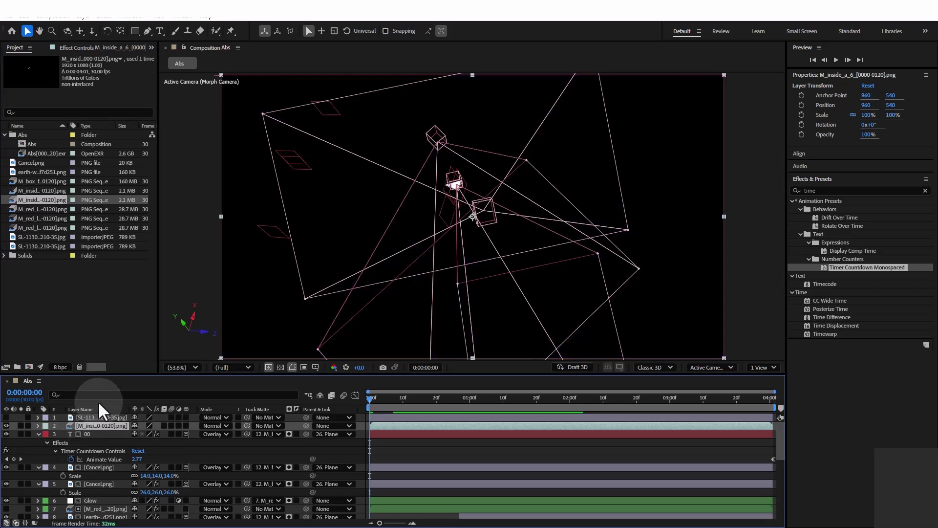
click(21, 426)
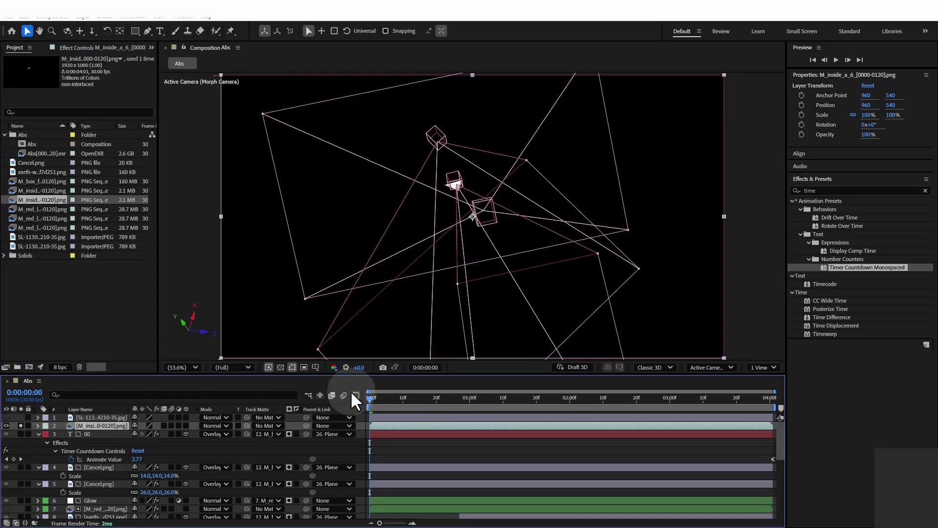
key(space)
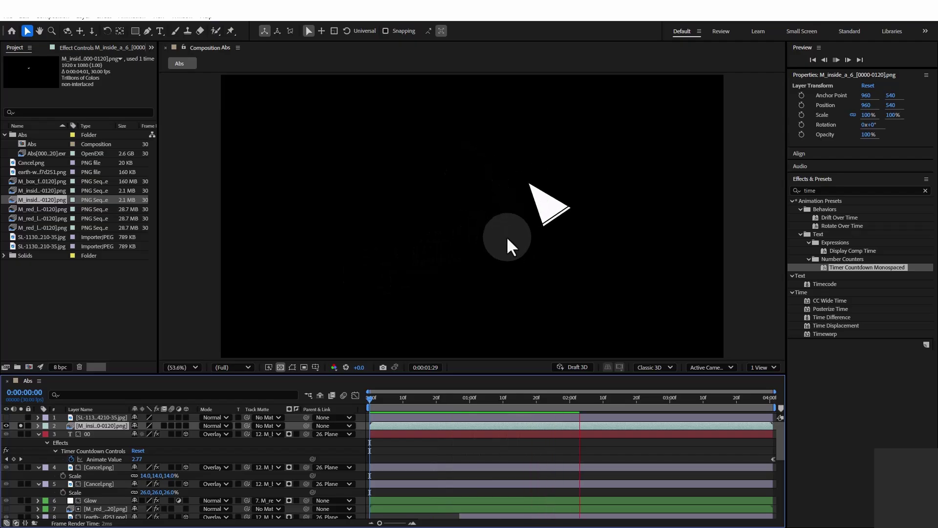
key(space)
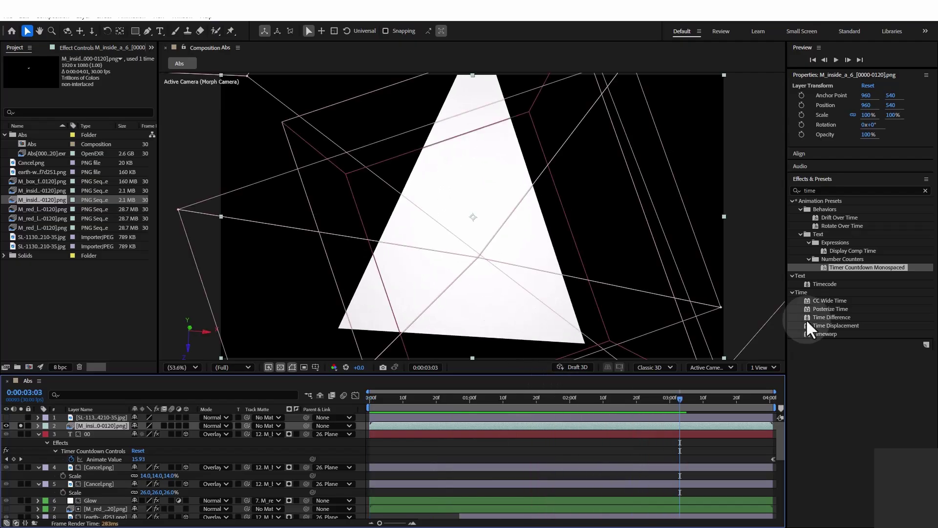
Step: Copy the Luma Key effect from the M_red_lines_5 layer to the M_inside_a_6 layer
click(796, 189)
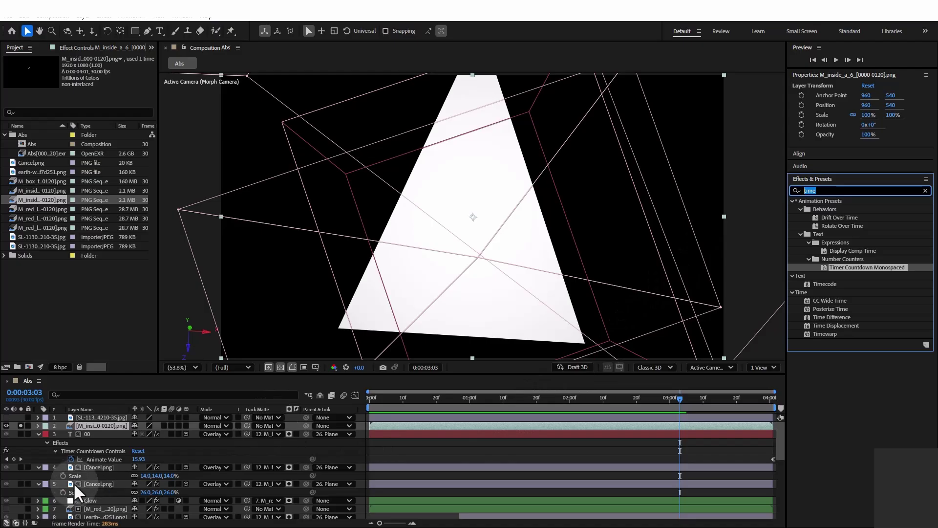
scroll(89, 462, down, 1)
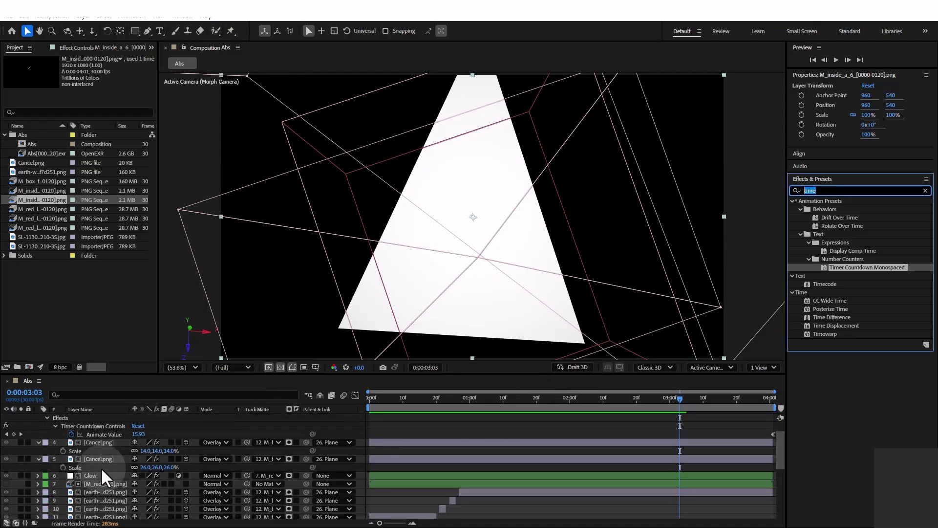
click(91, 483)
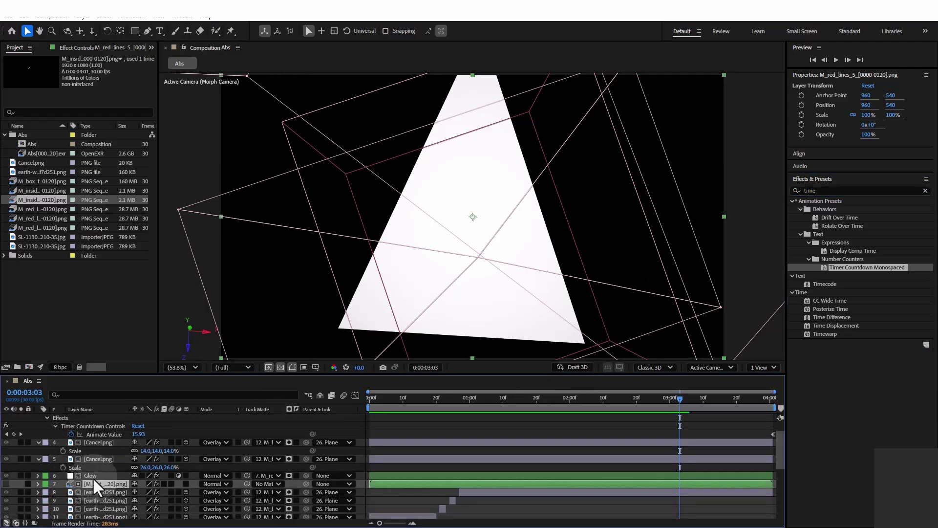
click(86, 47)
click(31, 67)
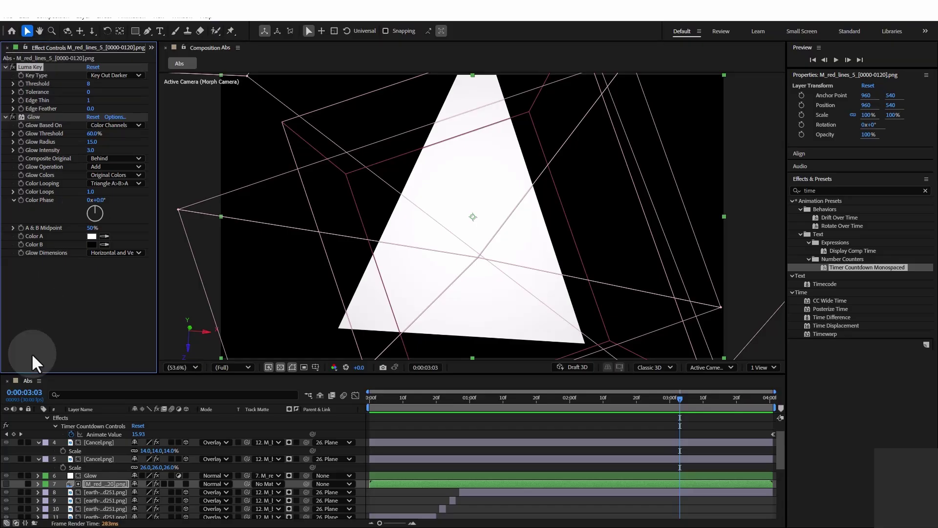
scroll(66, 423, up, 3)
click(87, 426)
key(ctrl+v)
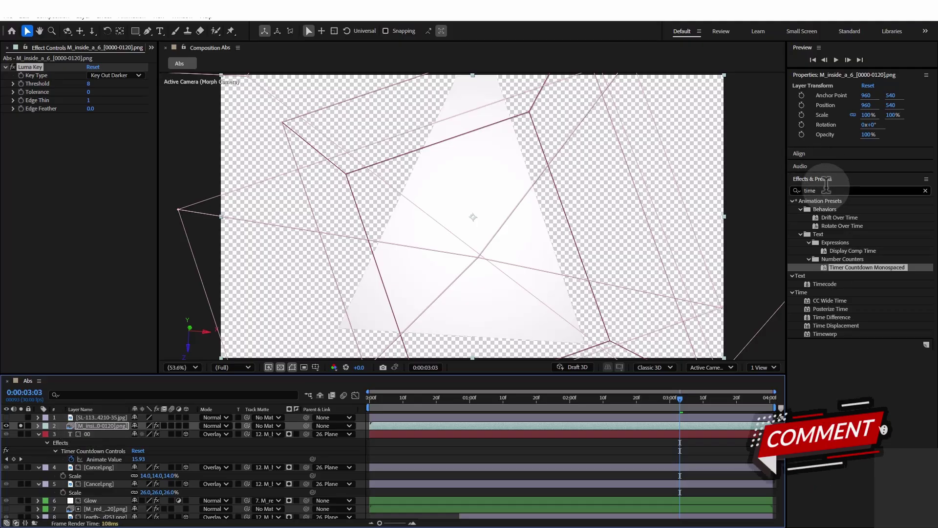
Step: Unsolo and hide the M_inside_a_6 layer, and set it as the track matte of the re-shown top image layer
click(20, 426)
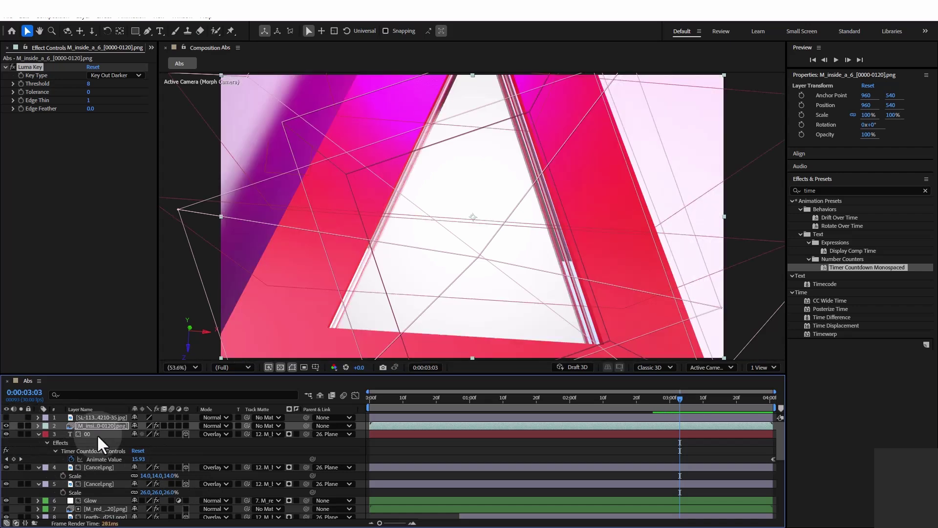
click(6, 425)
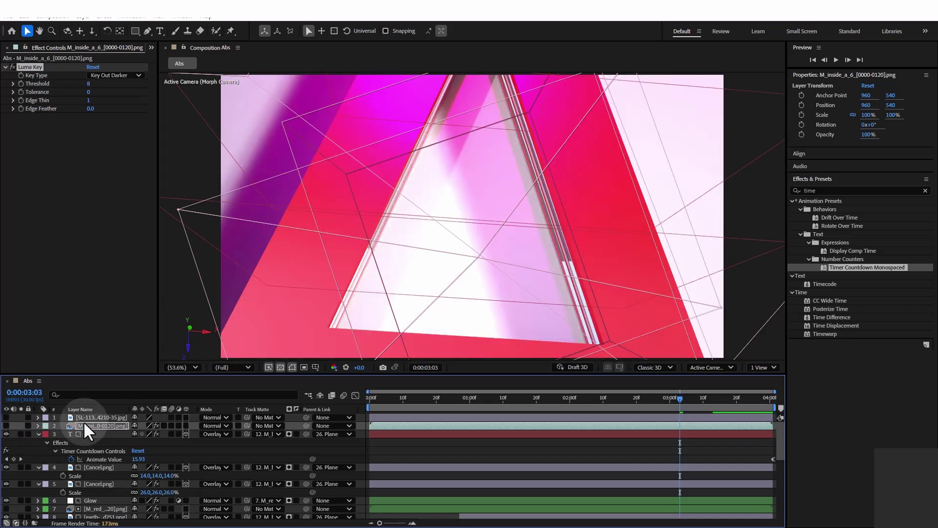
click(6, 417)
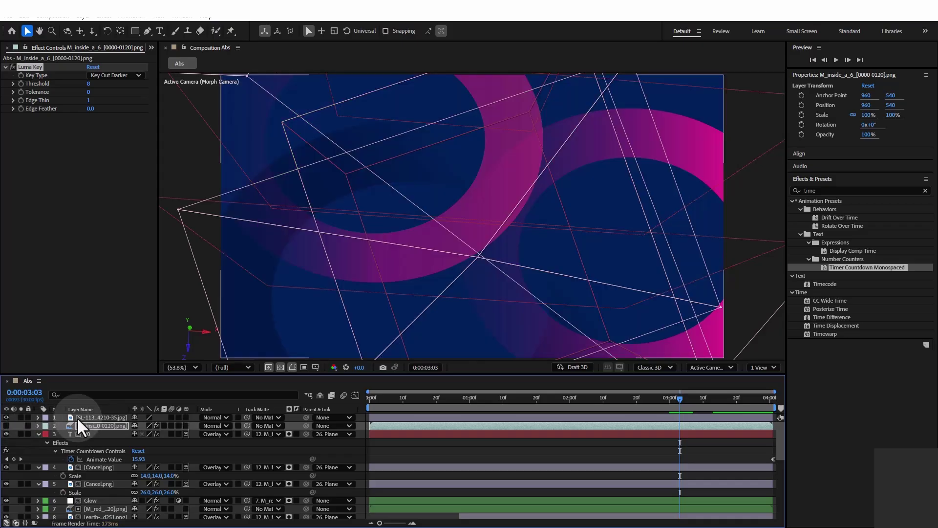
click(86, 418)
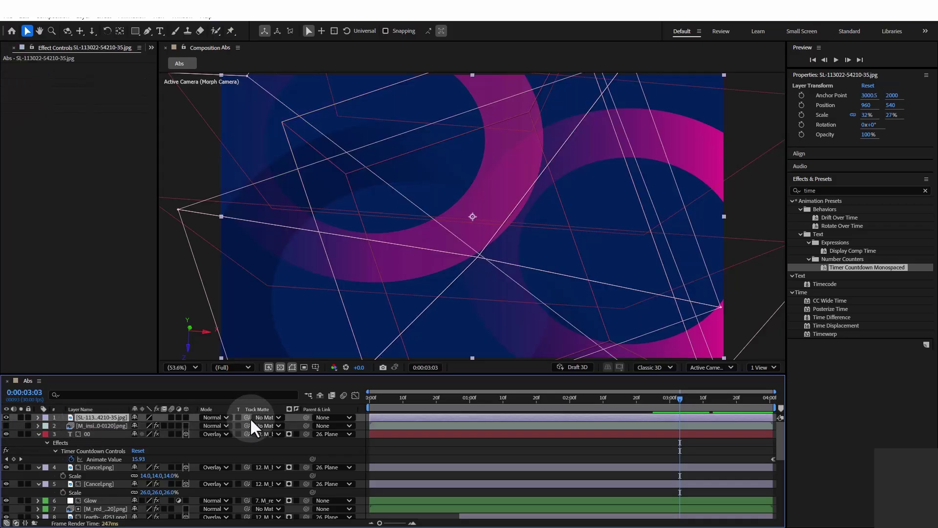
drag(248, 416, 93, 424)
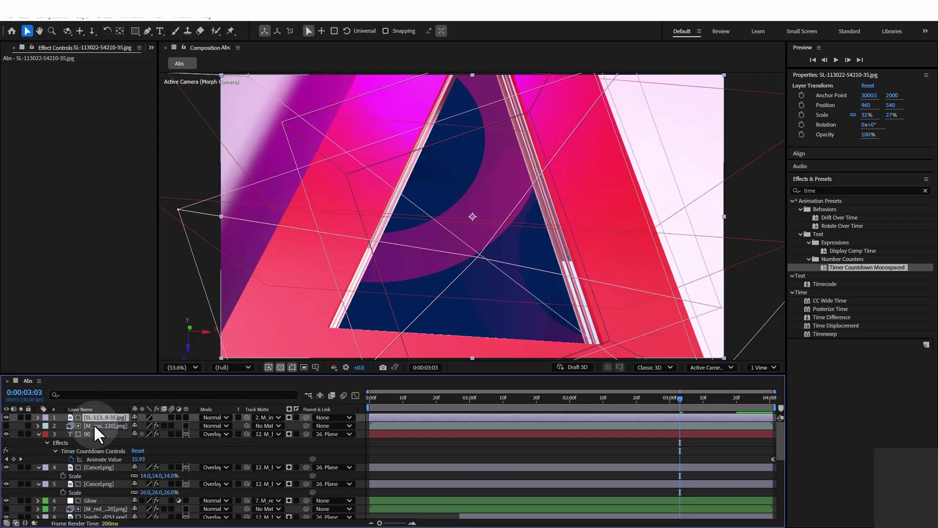
Step: Play the composition from the start to review the matted image inside the letter A
key(Home)
key(space)
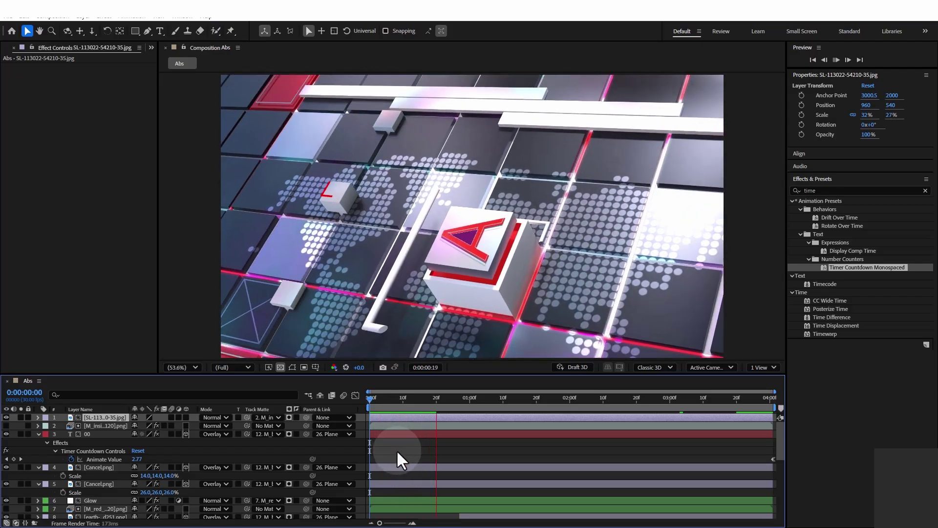
key(space)
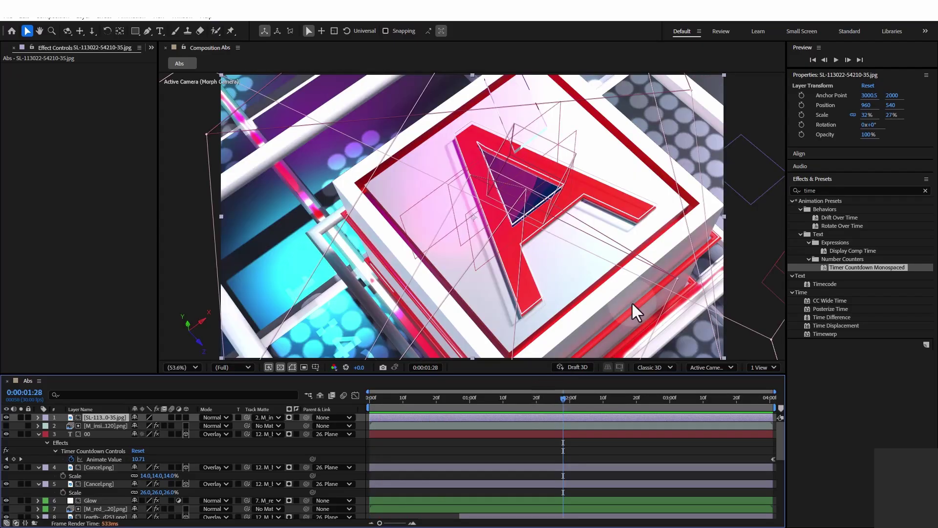
Step: Find the Block Dissolve - digital preset and apply it to the top image layer at 0:00:03:04
double_click(831, 189)
key(BackSpace)
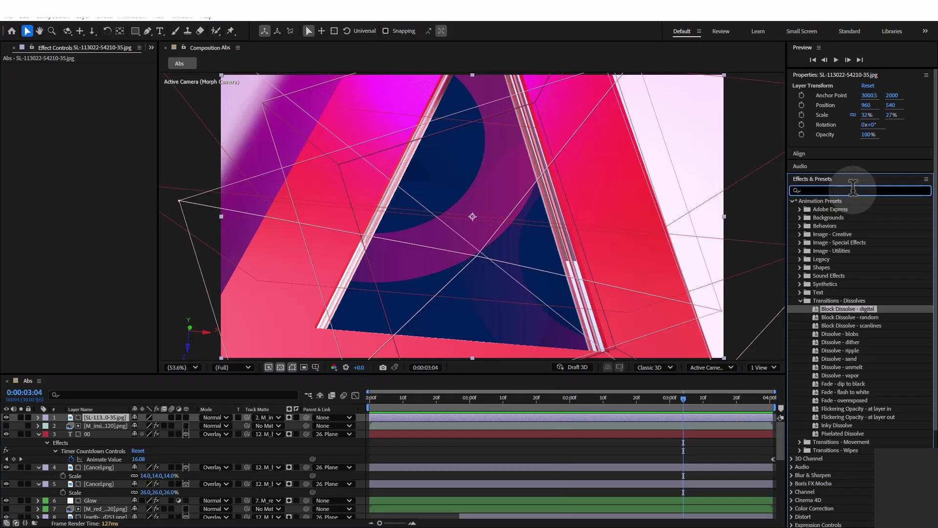
text(block)
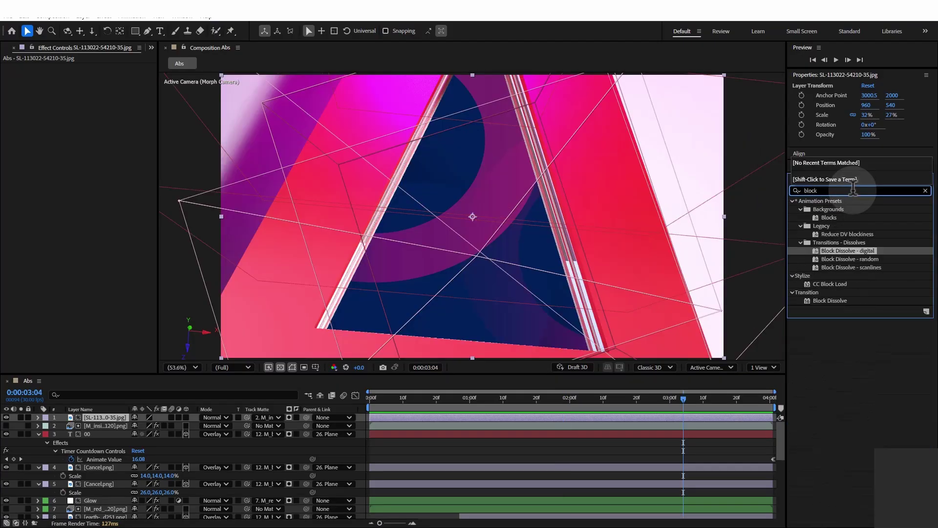
click(842, 252)
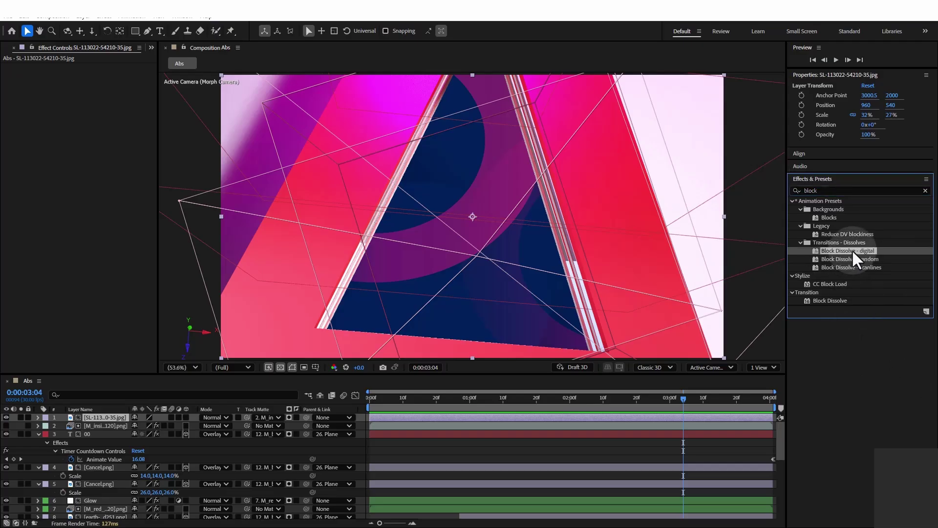
drag(852, 249, 565, 417)
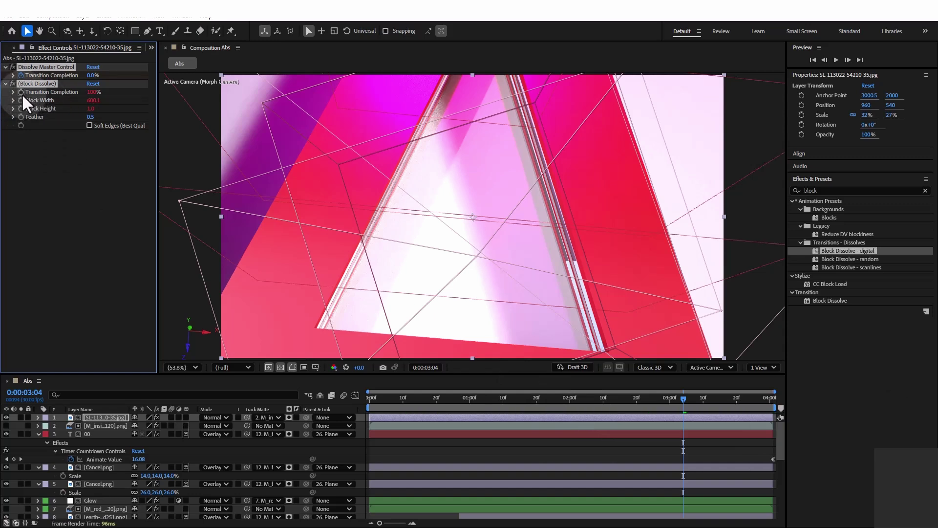
Step: Remove the expressions from Block Dissolve's Transition Completion, Block Width and Block Height, and the keyframes from Dissolve Master Control's Transition Completion
alt+click(21, 92)
alt+click(20, 100)
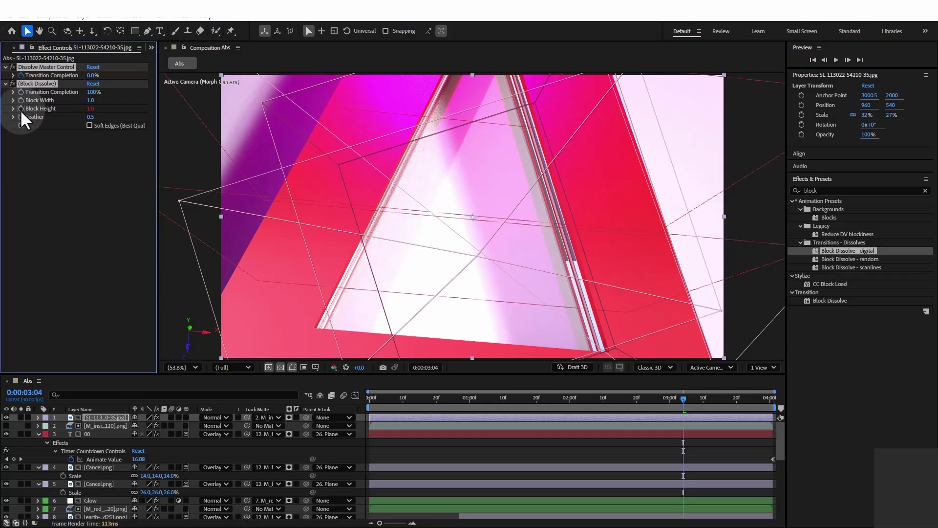
alt+click(20, 109)
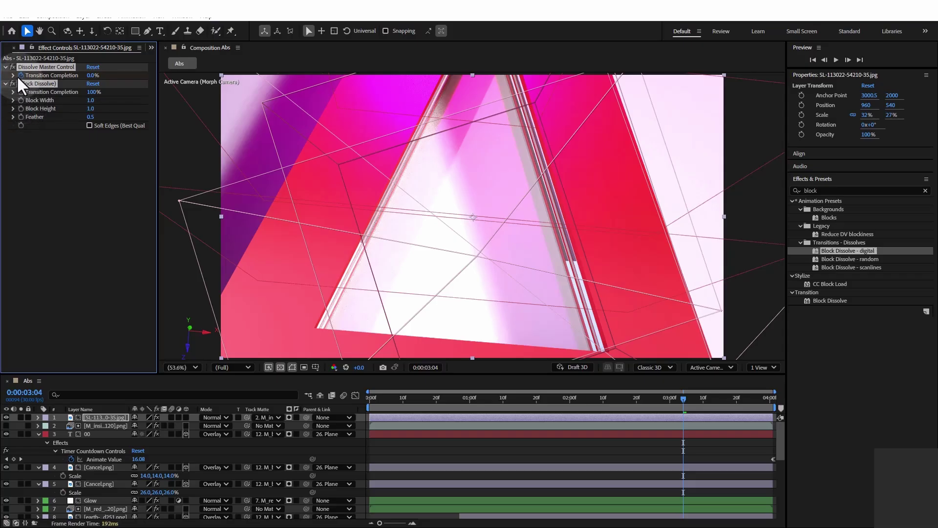
click(49, 111)
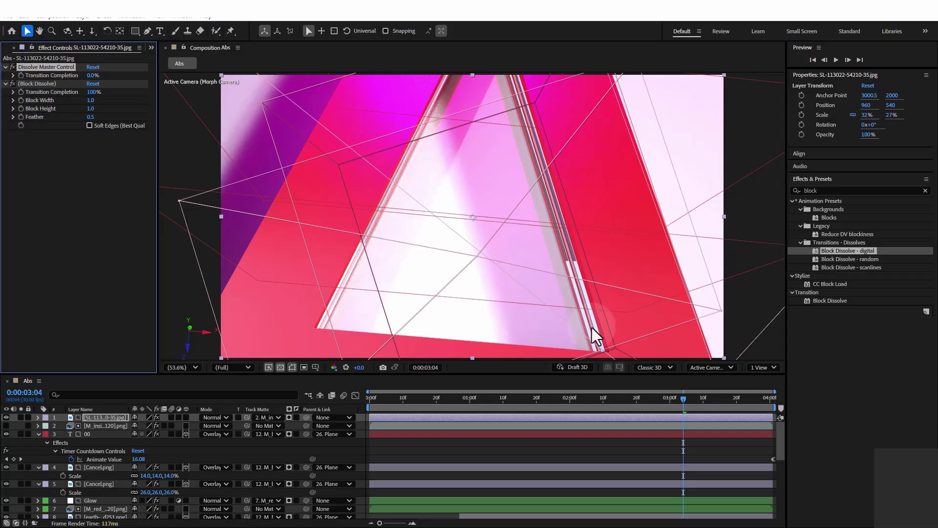
Step: Set Block Dissolve's Block Width and Block Height to 800 on the top image layer
click(553, 400)
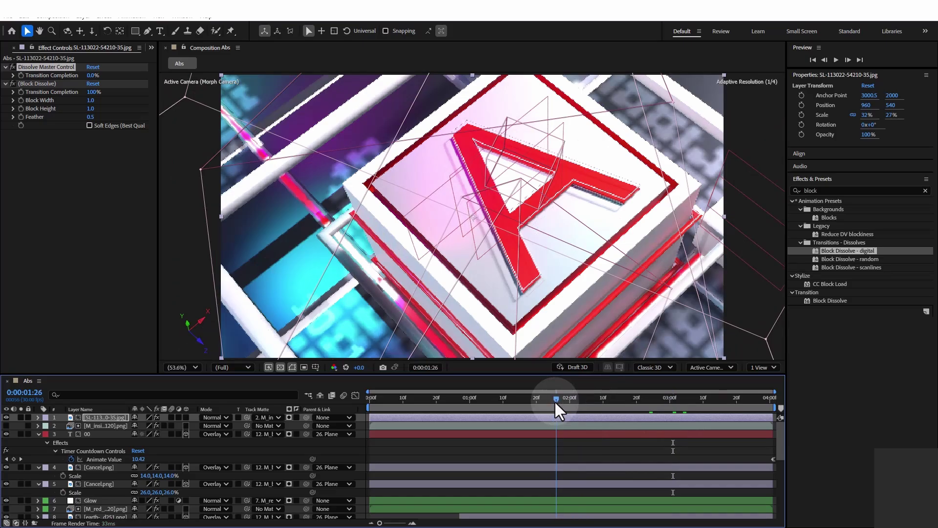
drag(559, 400, 673, 409)
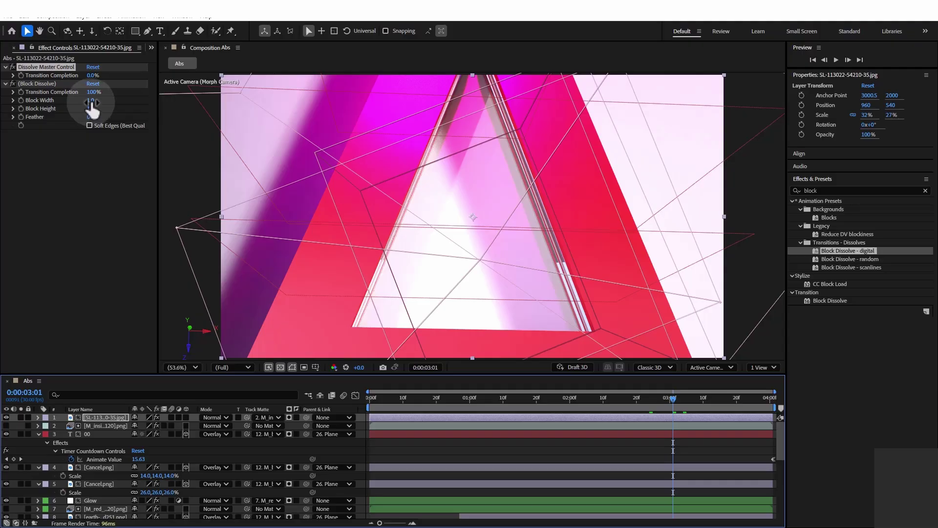
click(90, 104)
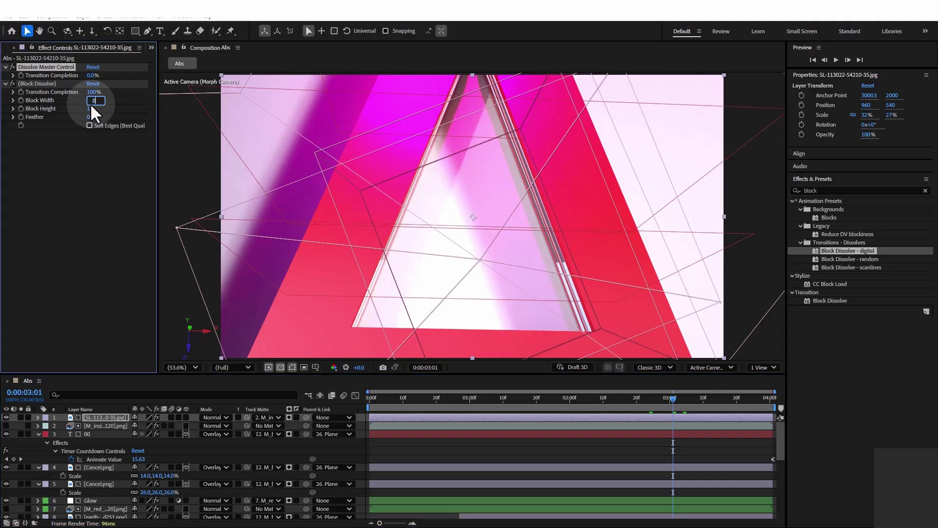
text(800)
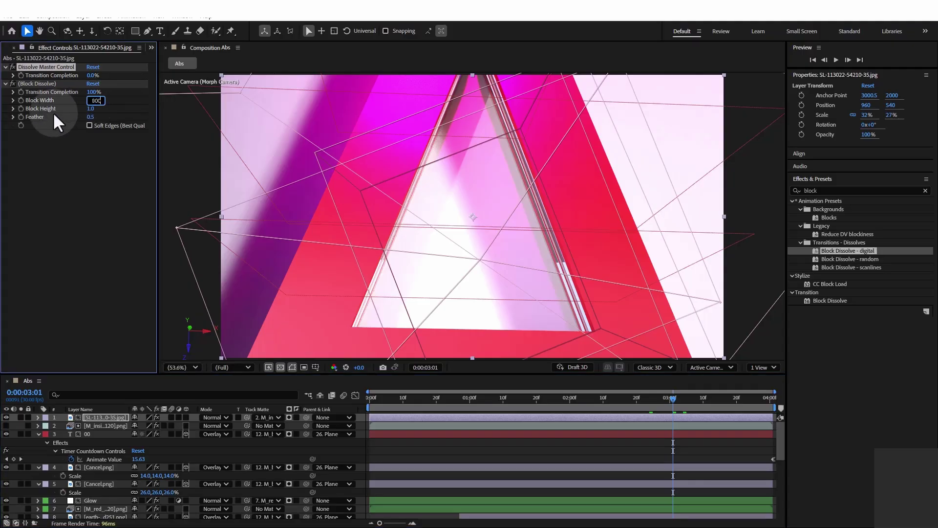
key(Return)
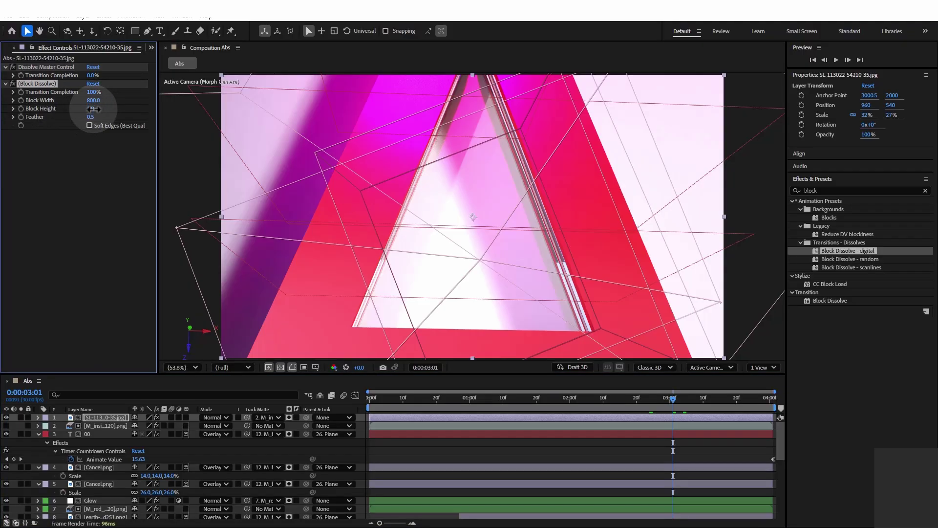
click(93, 109)
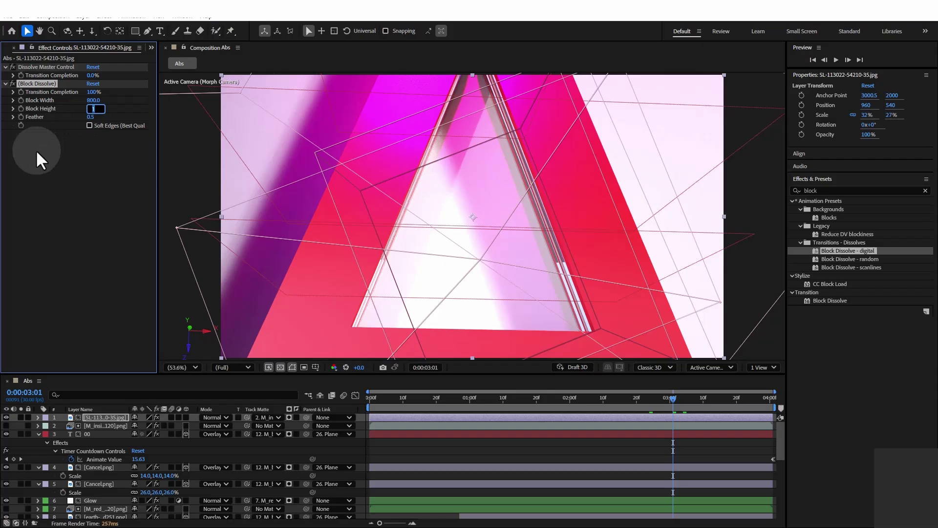
text(800)
key(Return)
click(58, 152)
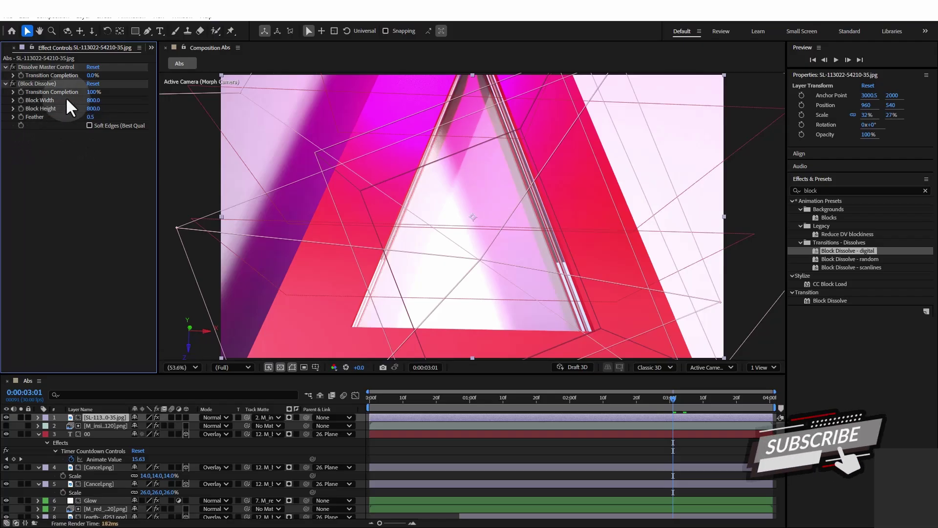
Step: Keyframe Block Dissolve's Transition Completion from 100% at 0:00:01:28 to 0% at 0:00:02:21, and show the layer's keyframes in the timeline
click(93, 91)
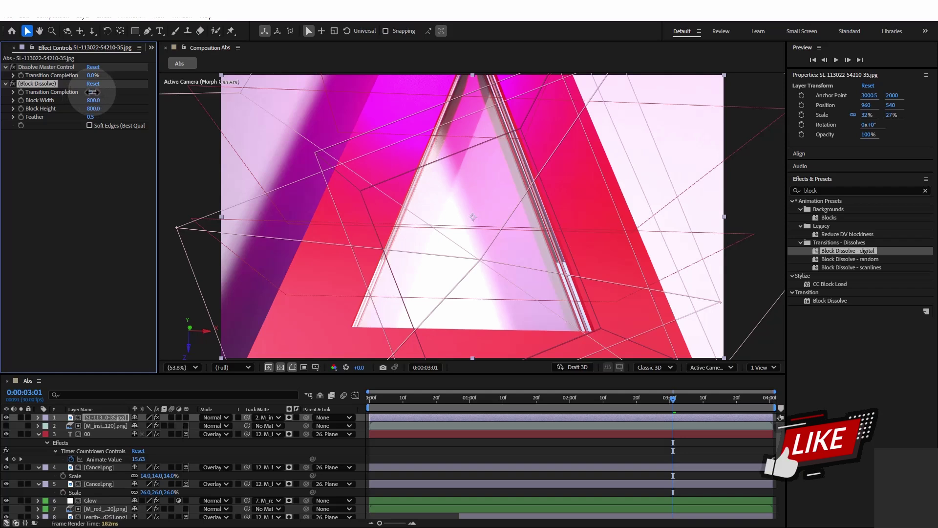
drag(93, 92, 110, 80)
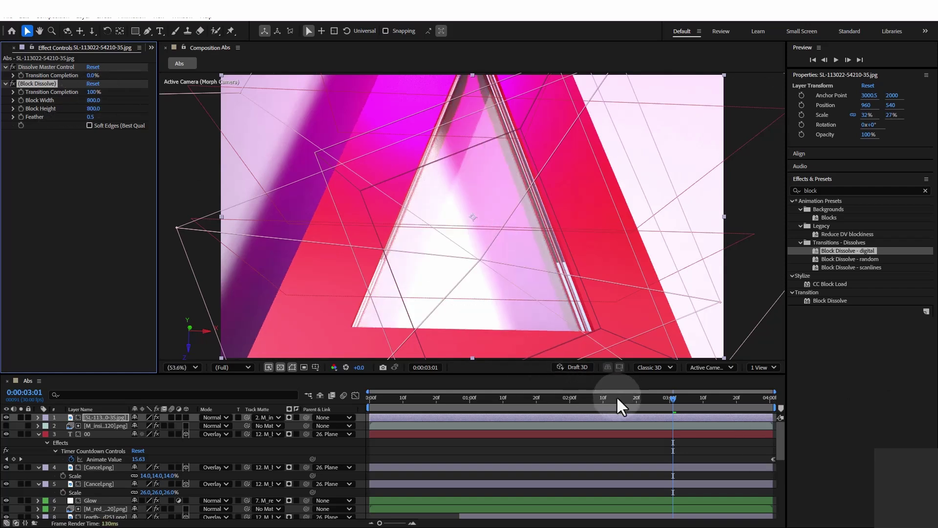
drag(618, 398, 641, 412)
click(21, 92)
click(88, 164)
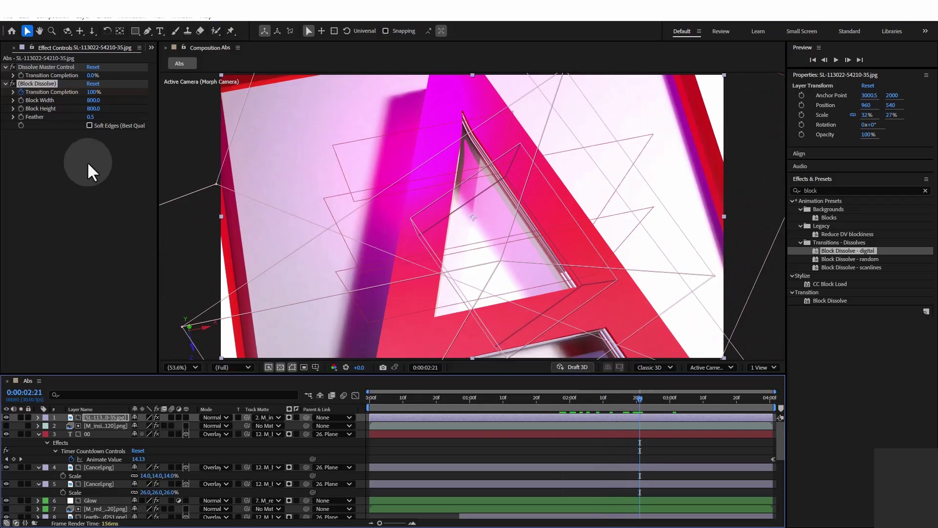
drag(98, 92, 93, 92)
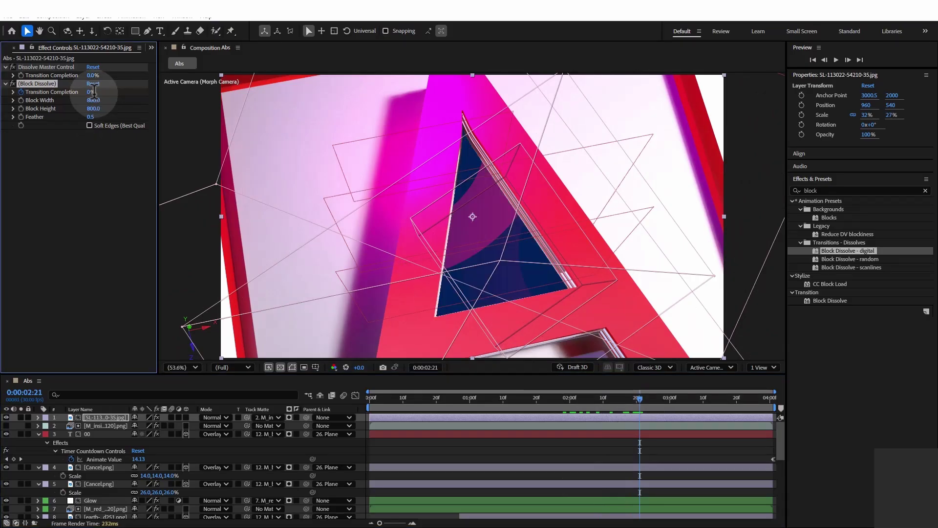
key(u)
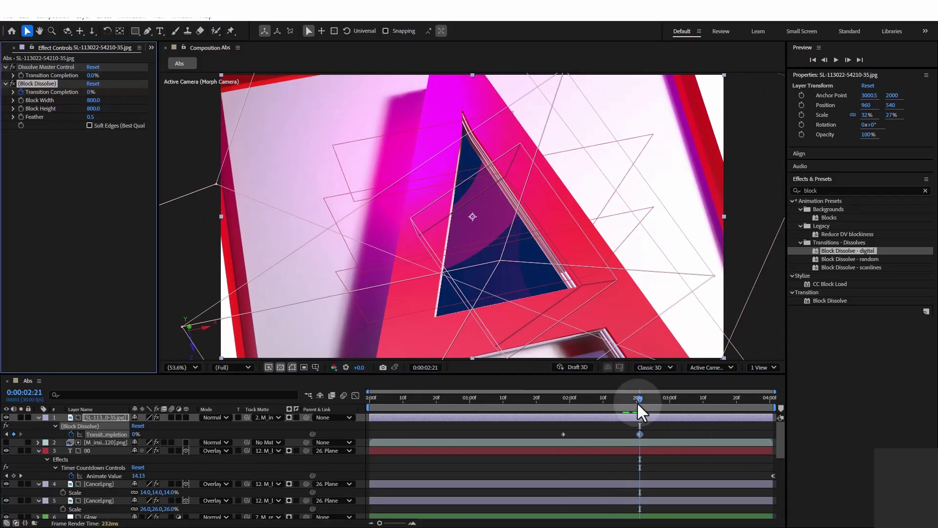
Step: Apply Easy Ease to both Transition Completion keyframes of Block Dissolve
drag(638, 399, 466, 400)
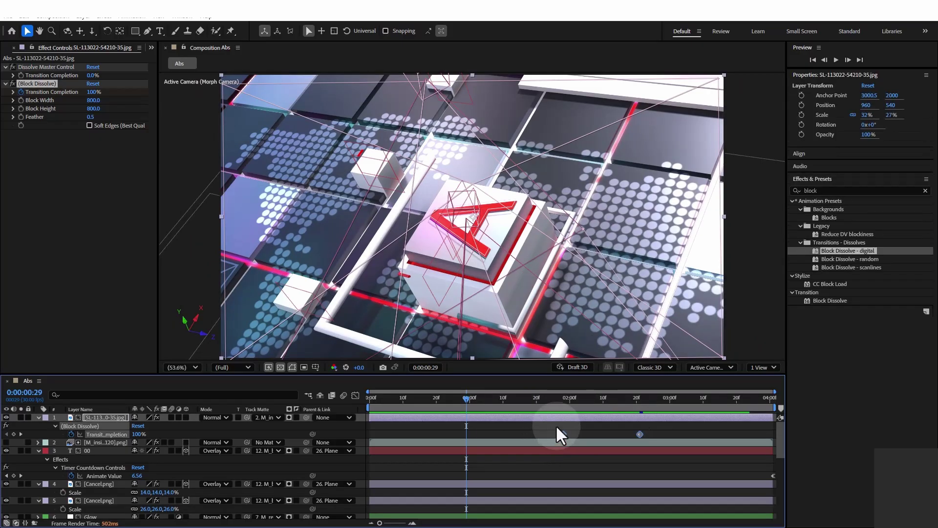
click(561, 400)
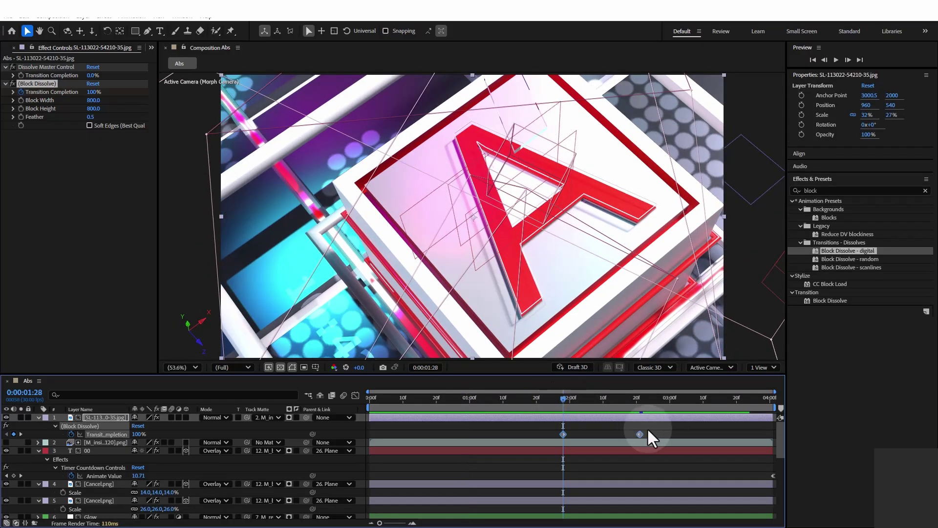
right_click(640, 433)
mouse_move(731, 427)
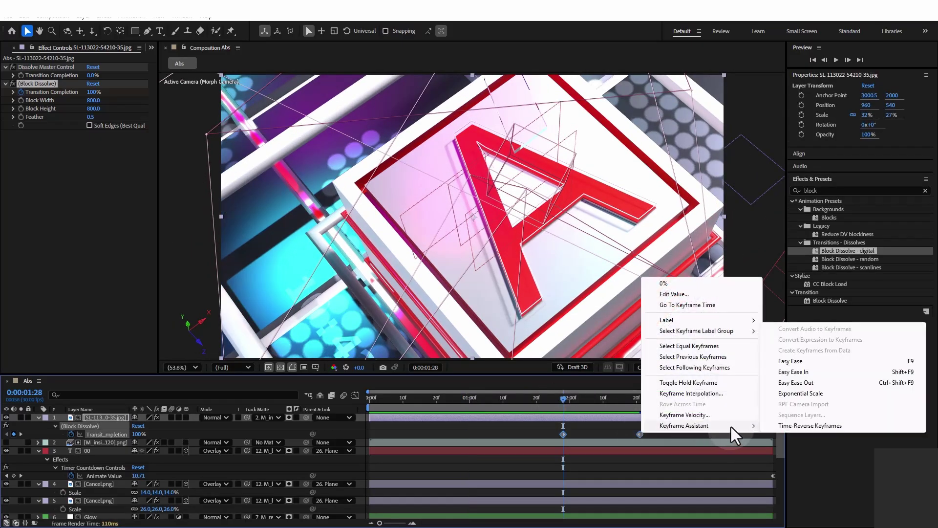
click(845, 360)
Step: Play the composition from the start to review the eased block dissolve inside the letter A
key(space)
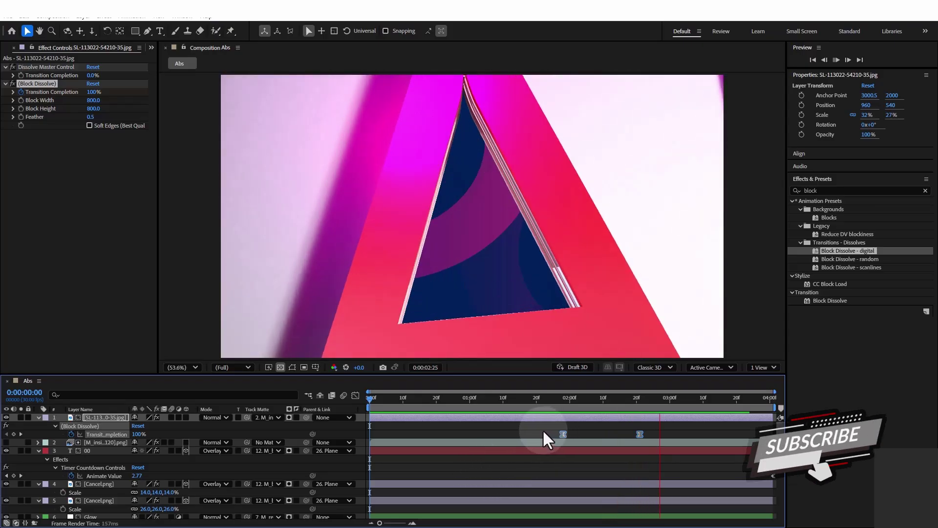
key(space)
key(space)
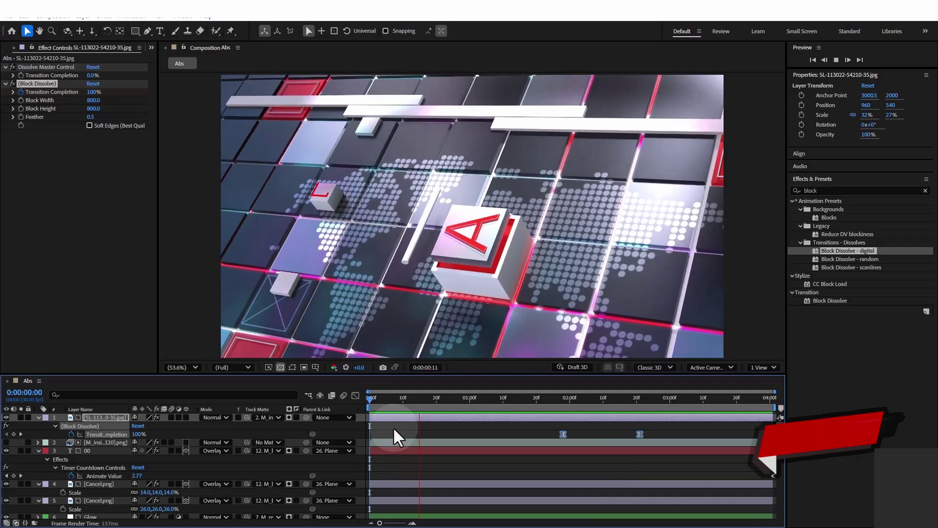
key(space)
Step: Toggle the top image layer off and on at 0:00:03:24 to compare, and replay the whole animation
drag(547, 400, 750, 406)
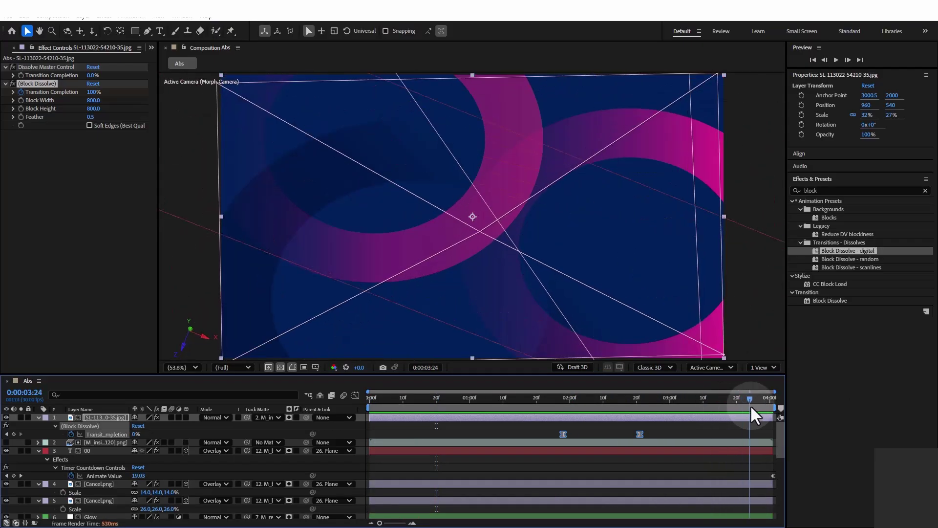
click(3, 415)
click(4, 415)
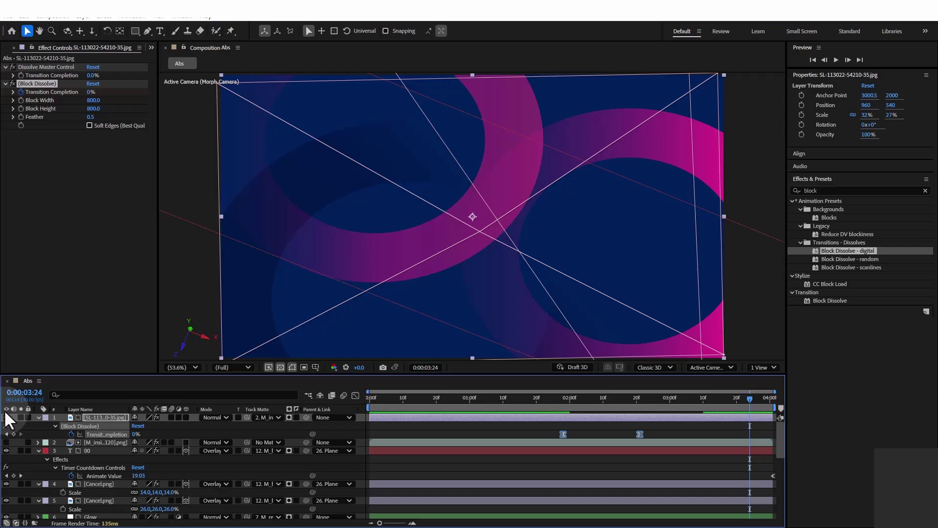
key(space)
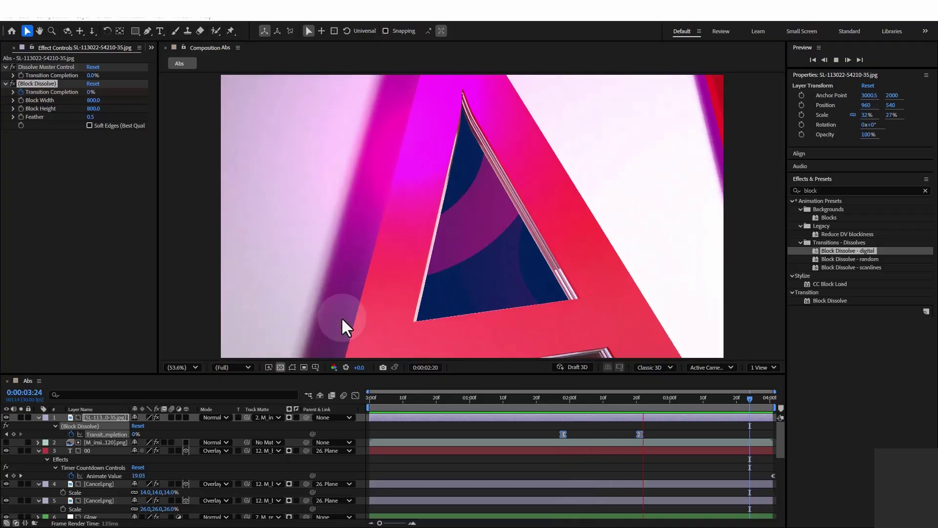
click(345, 326)
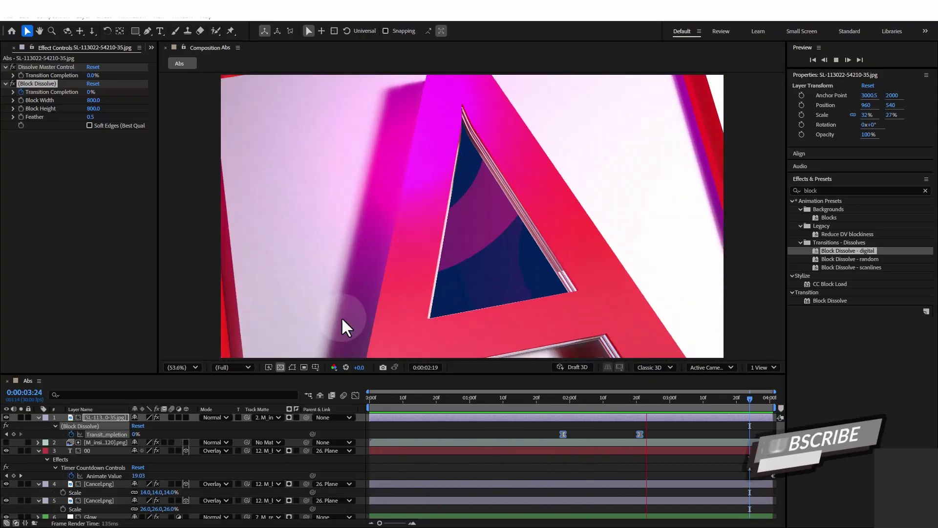
click(344, 325)
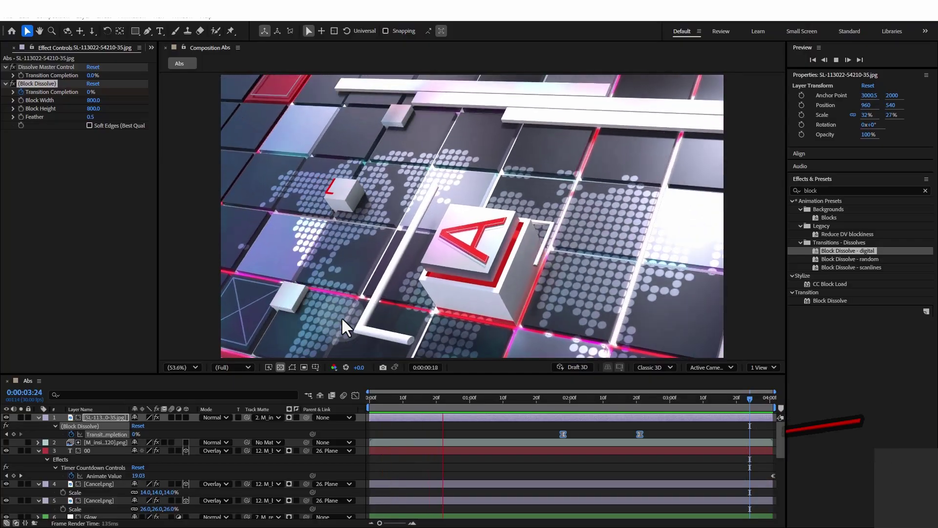